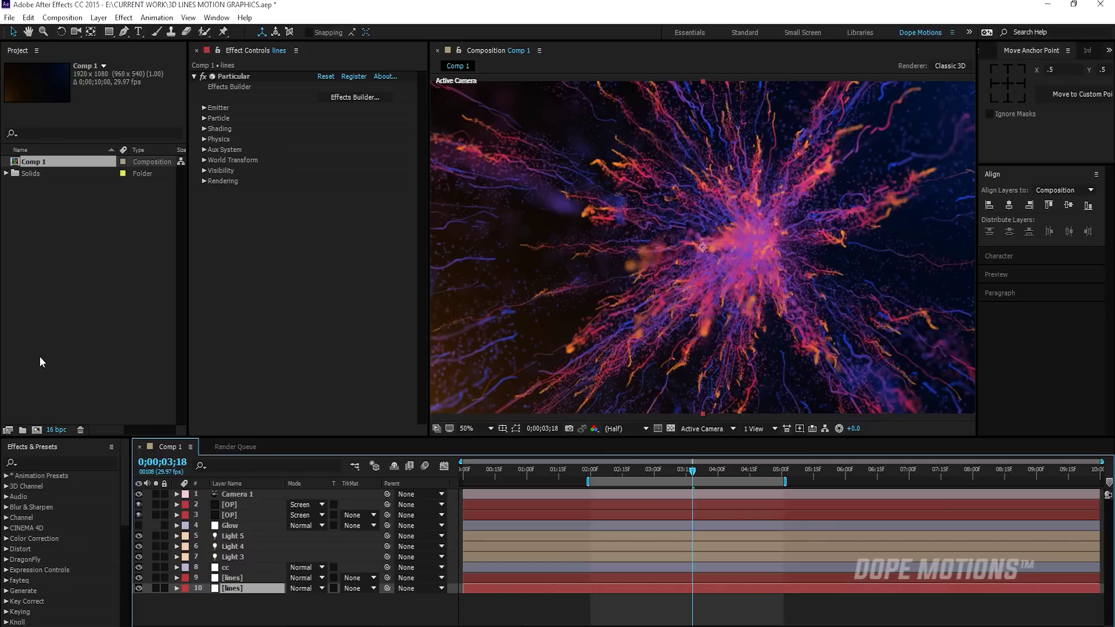
Step: Preview the finished burst at an earlier frame with the [lines] layer made visible
left_click_drag(619, 469, 692, 496)
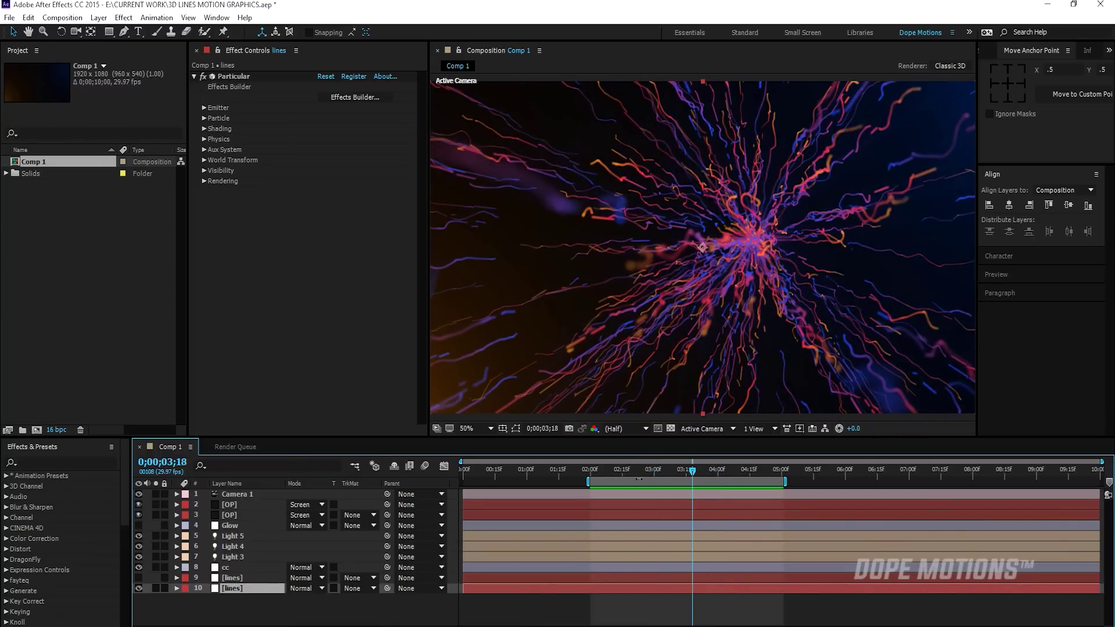
left_click(138, 578)
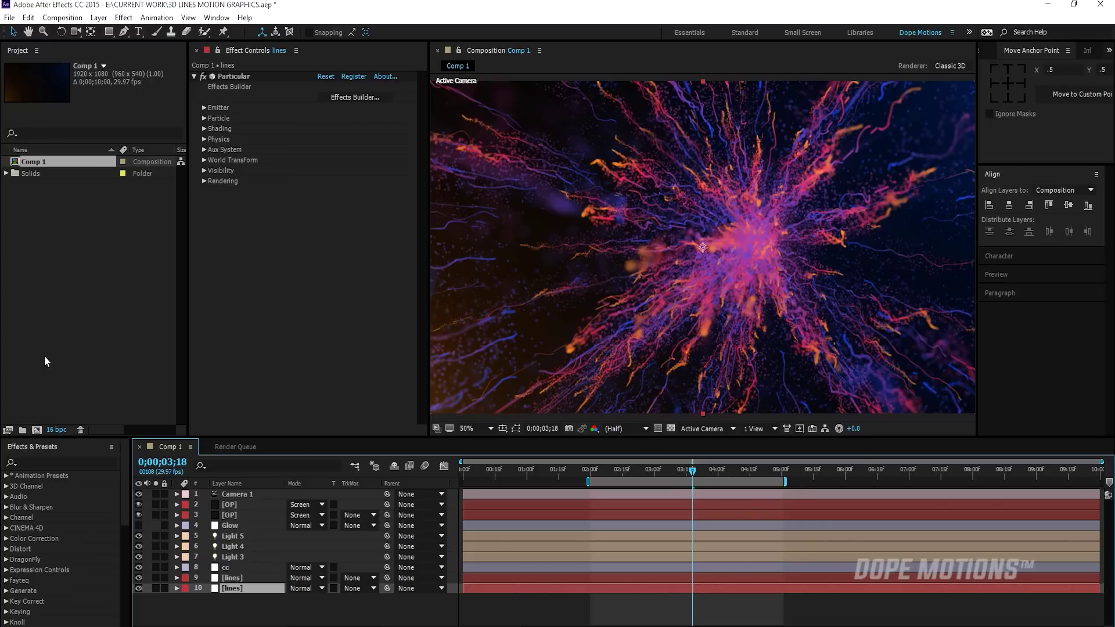
Step: Create a new composition named Particles
left_click(36, 430)
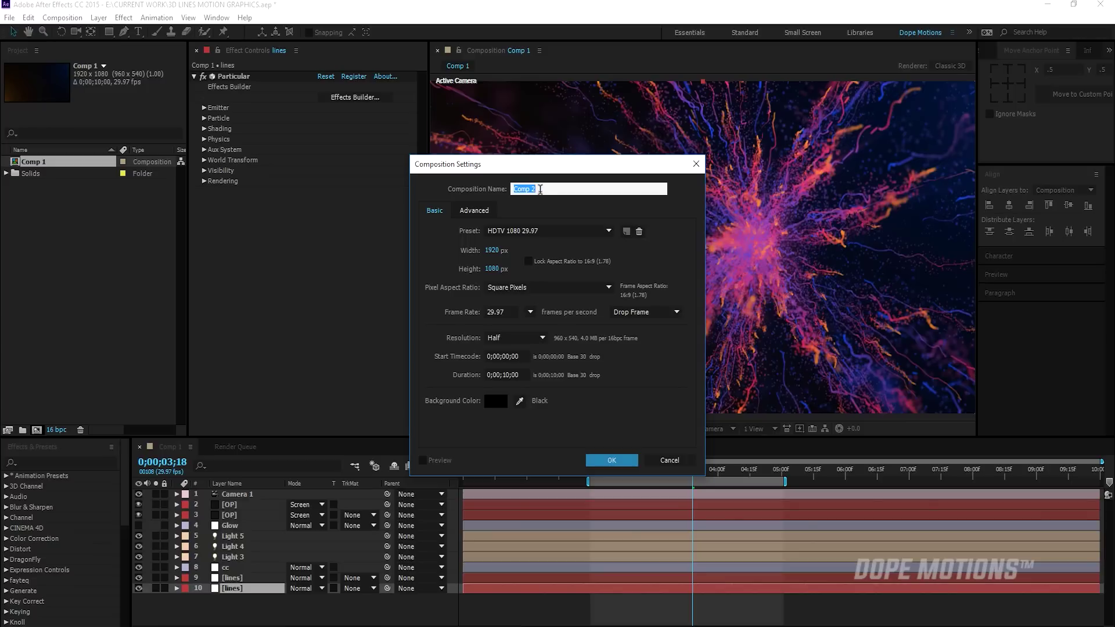
type("Particles")
left_click(611, 461)
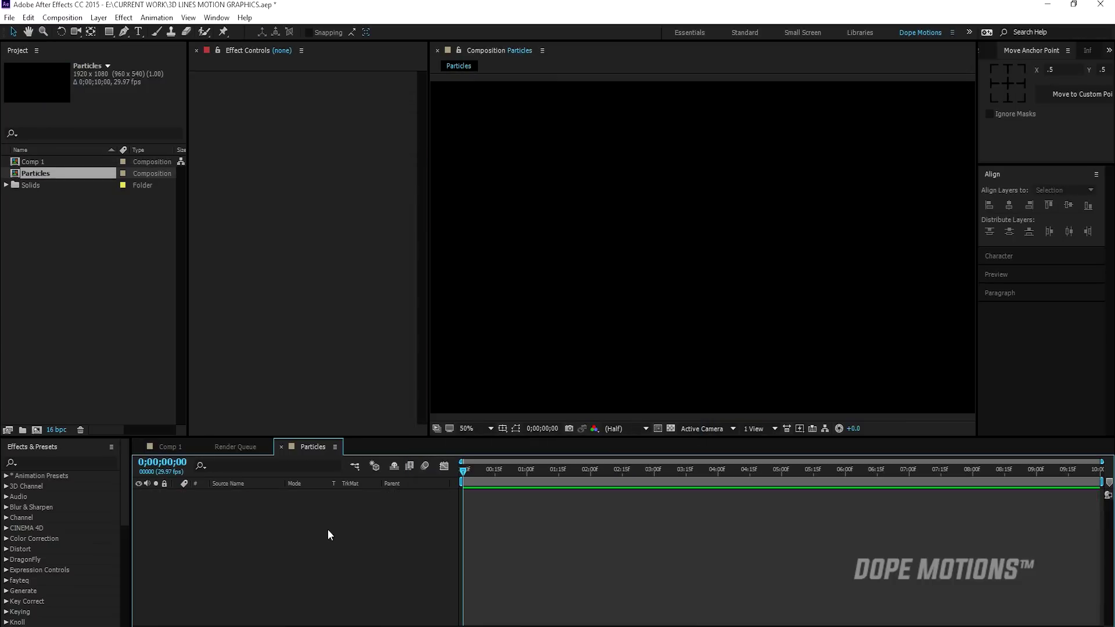
Step: Add a Particles solid with Trapcode Particular and scrub to 1;15 to see emission
key("ctrl+y")
type("Particles")
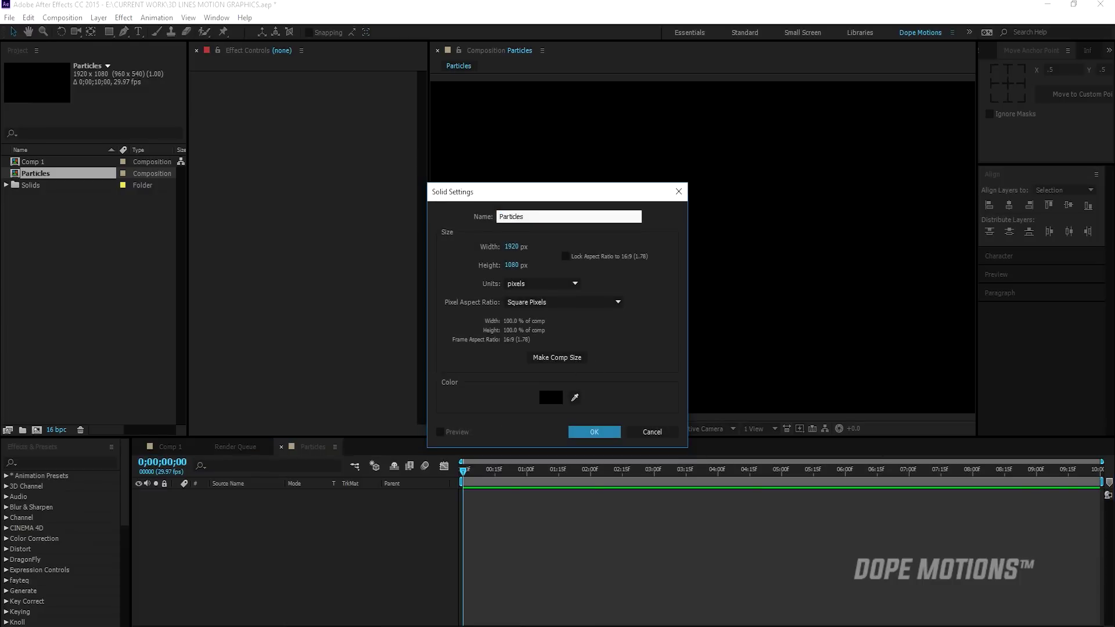
key("Return")
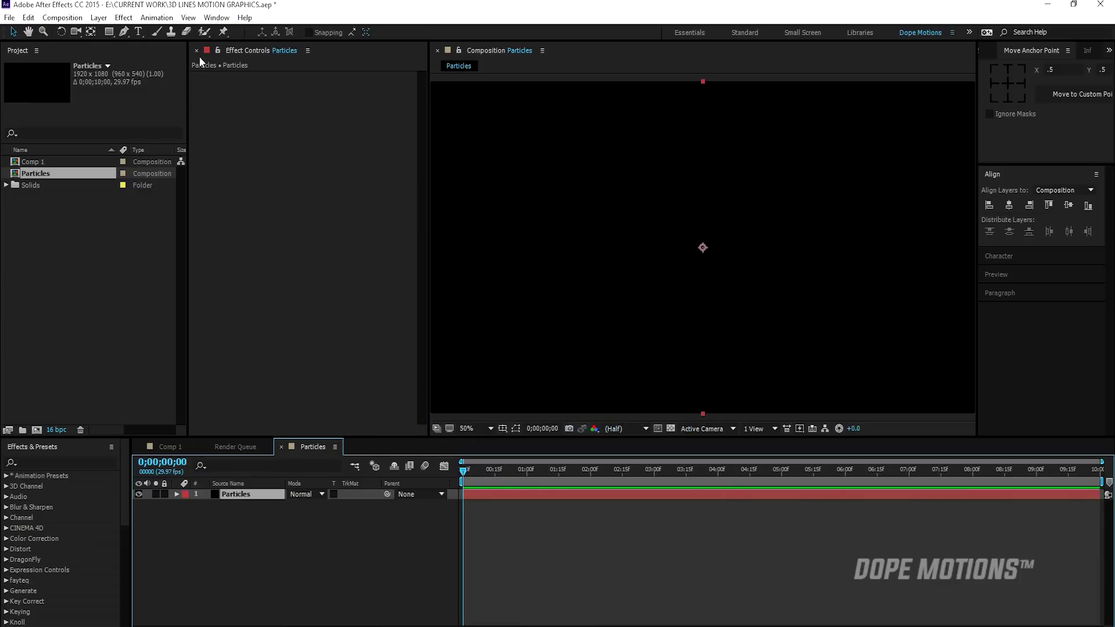
left_click(123, 17)
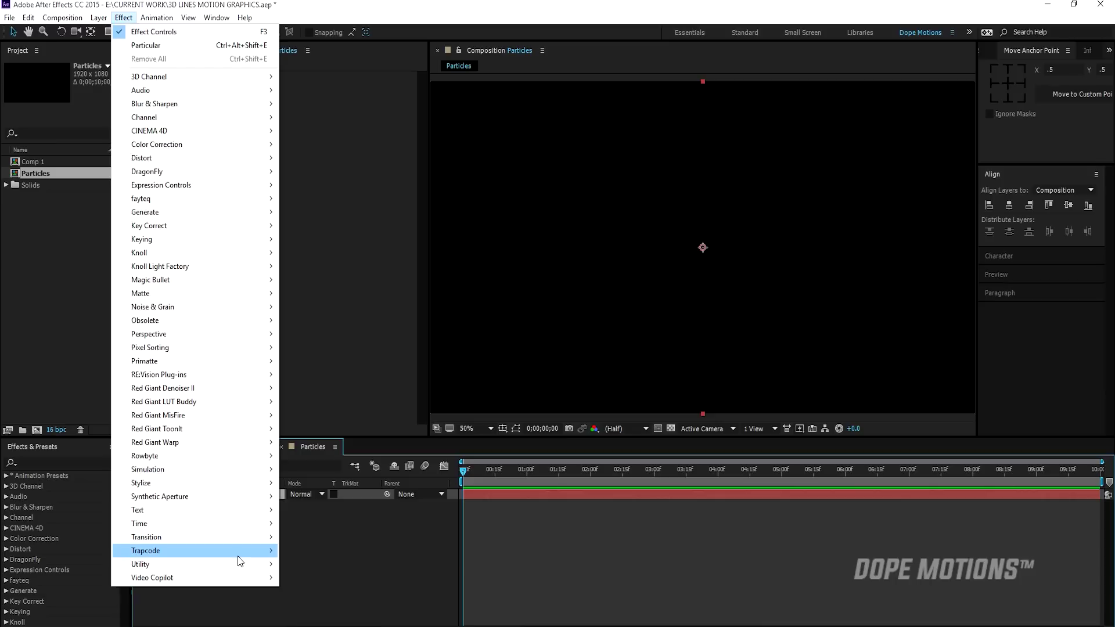
mouse_move(248, 552)
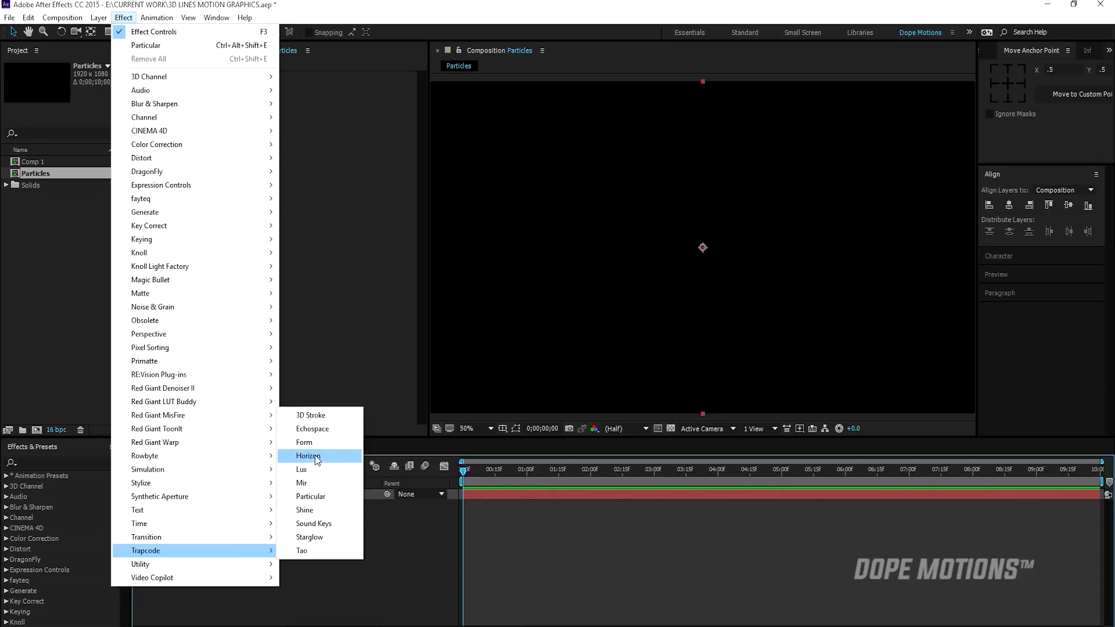
left_click(321, 498)
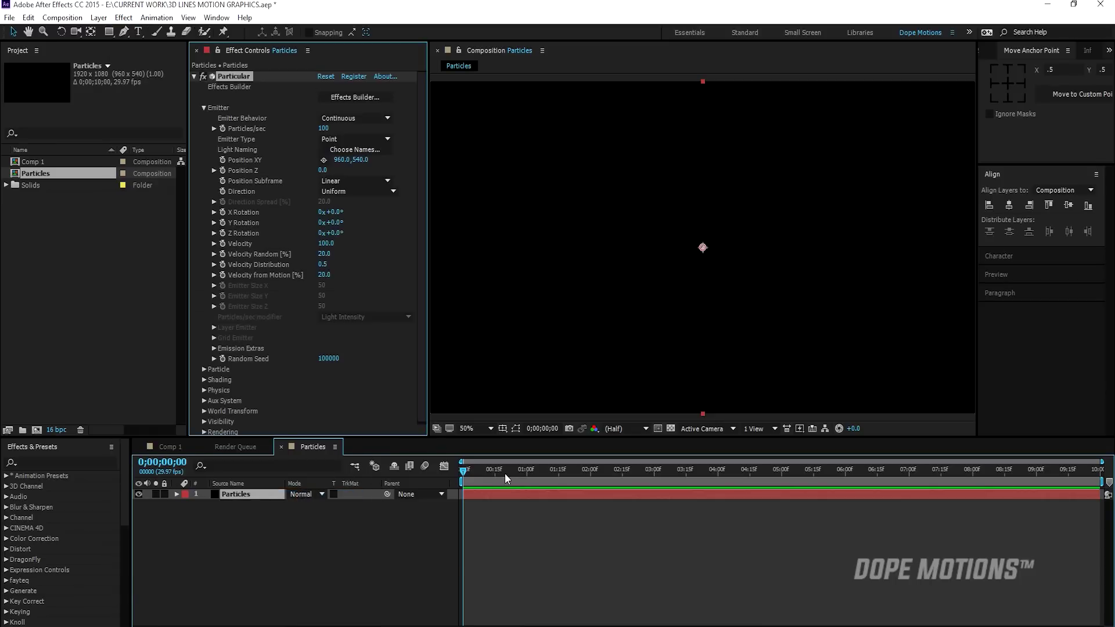
left_click_drag(496, 470, 558, 482)
Step: Add a new camera using the 28mm lens preset
right_click(246, 562)
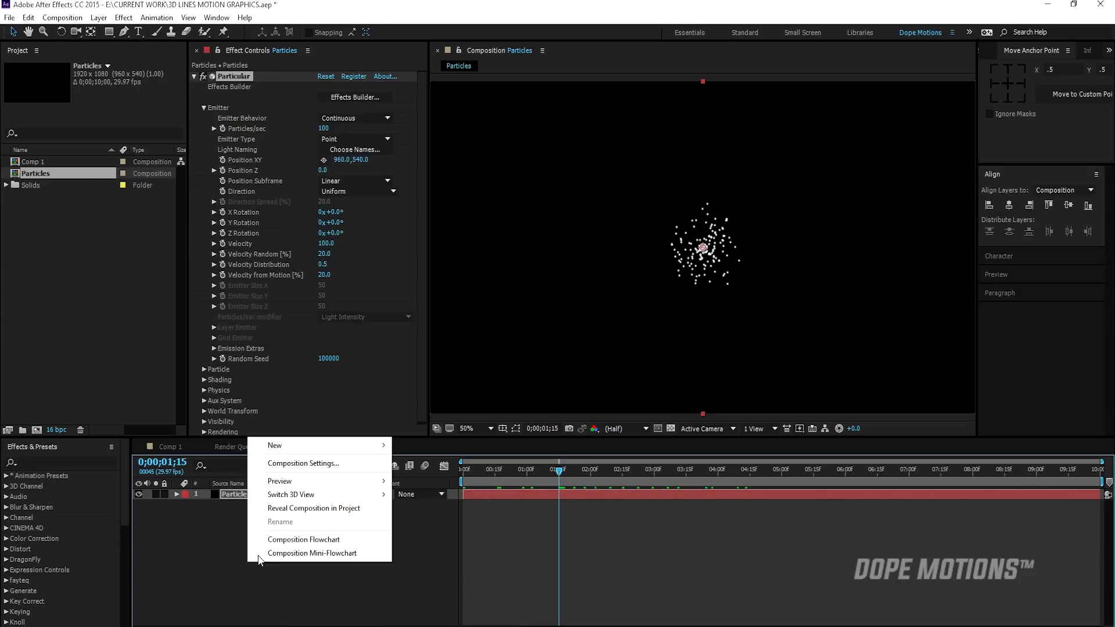
mouse_move(329, 442)
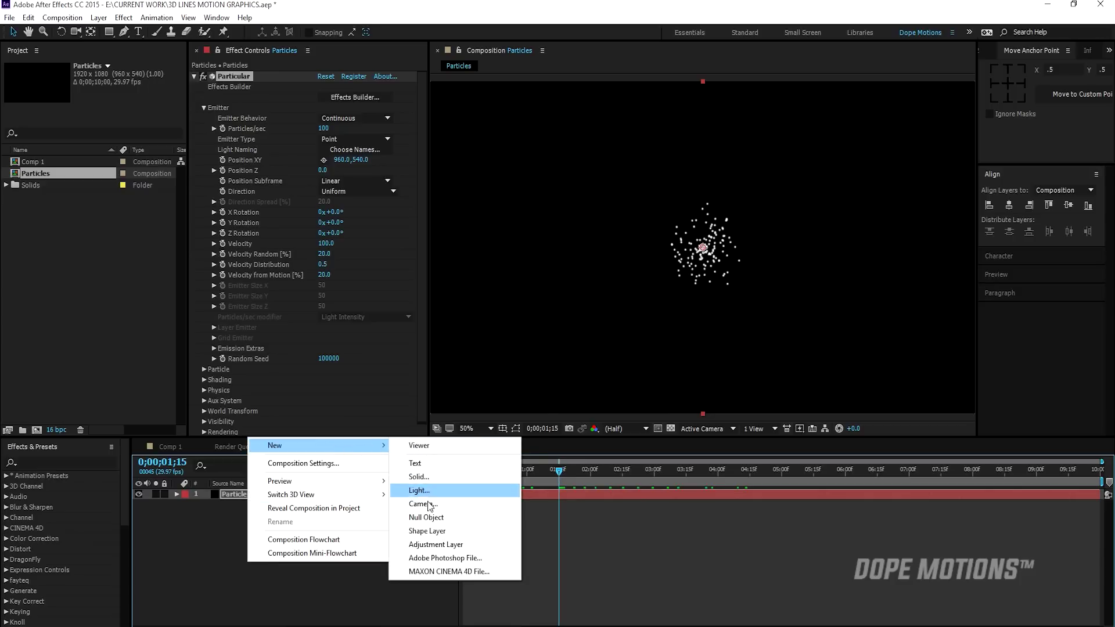
left_click(427, 504)
left_click(624, 233)
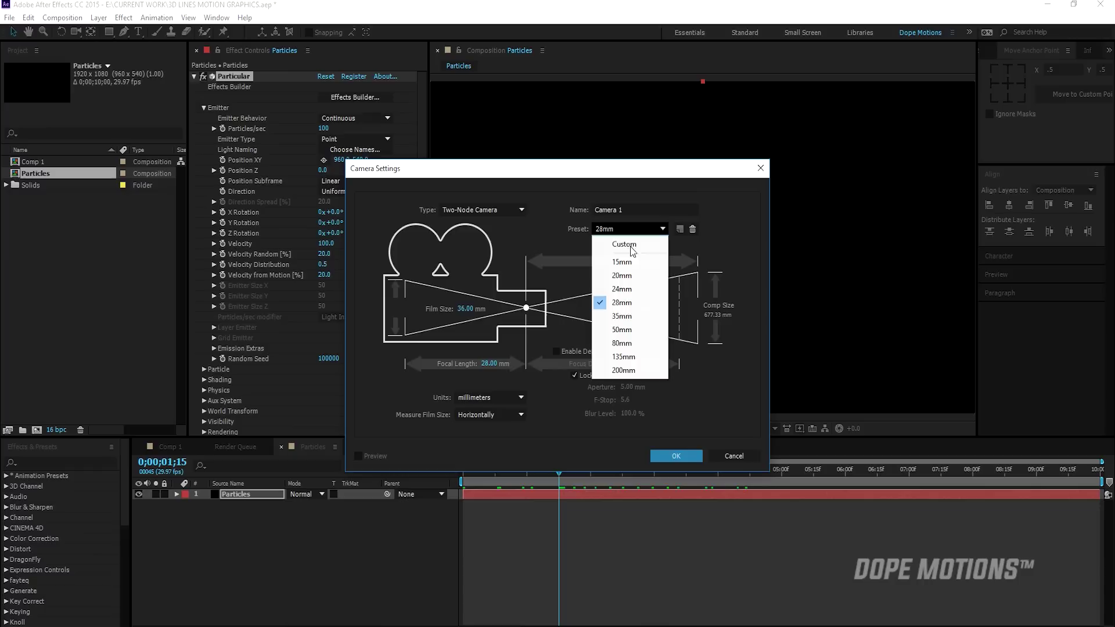
left_click(632, 304)
left_click(673, 459)
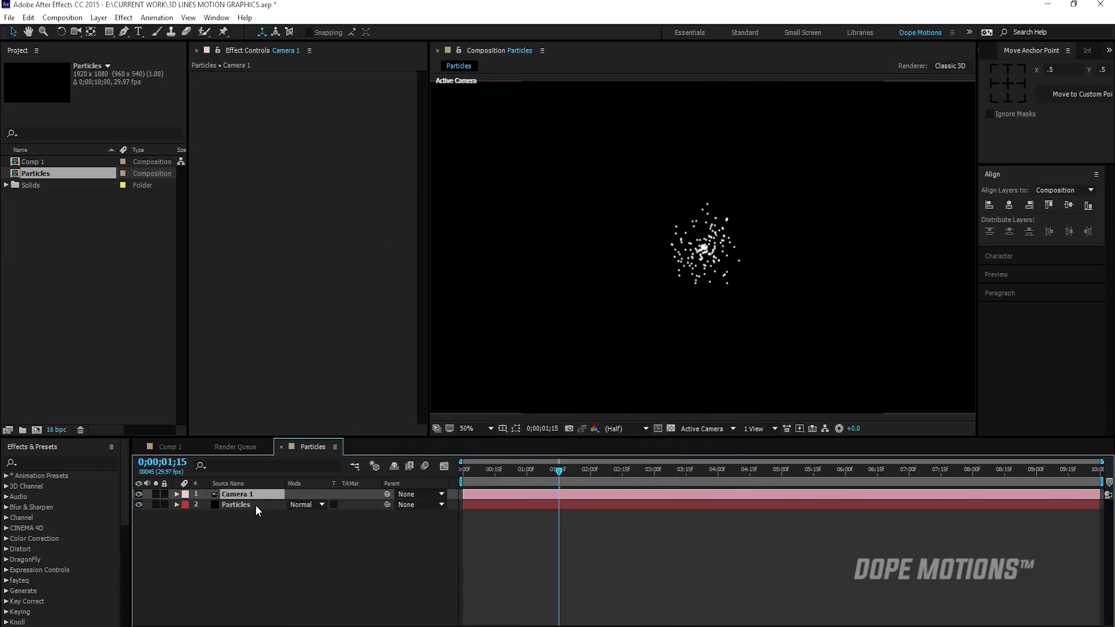
Step: View the scene from the Top at 25% zoom and scrub forward to watch particles spread
left_click(255, 505)
left_click(255, 494)
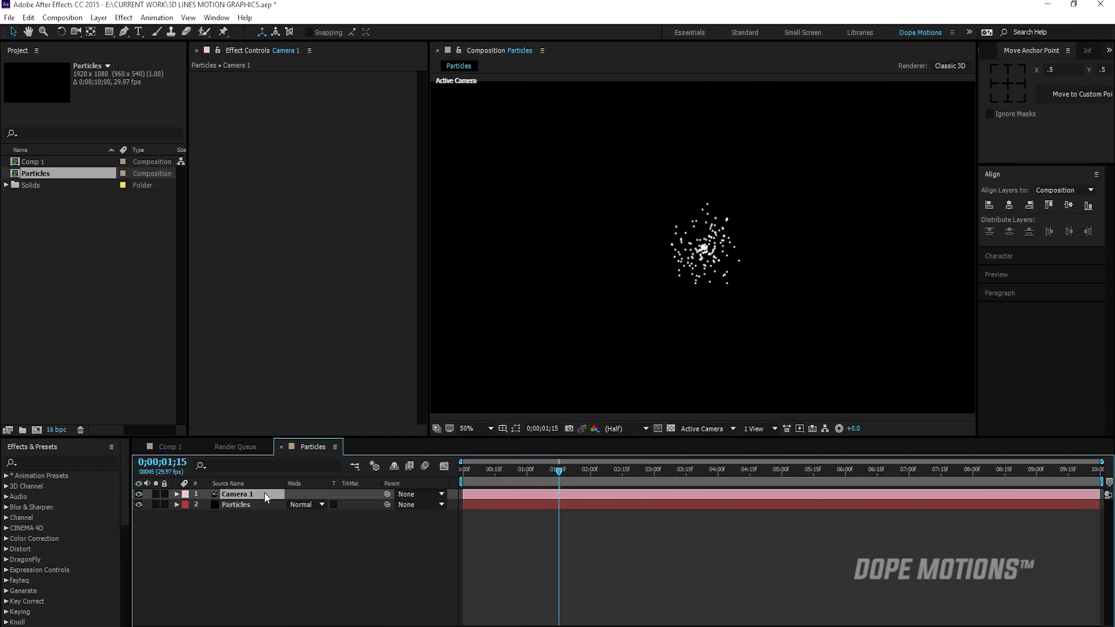
left_click(719, 430)
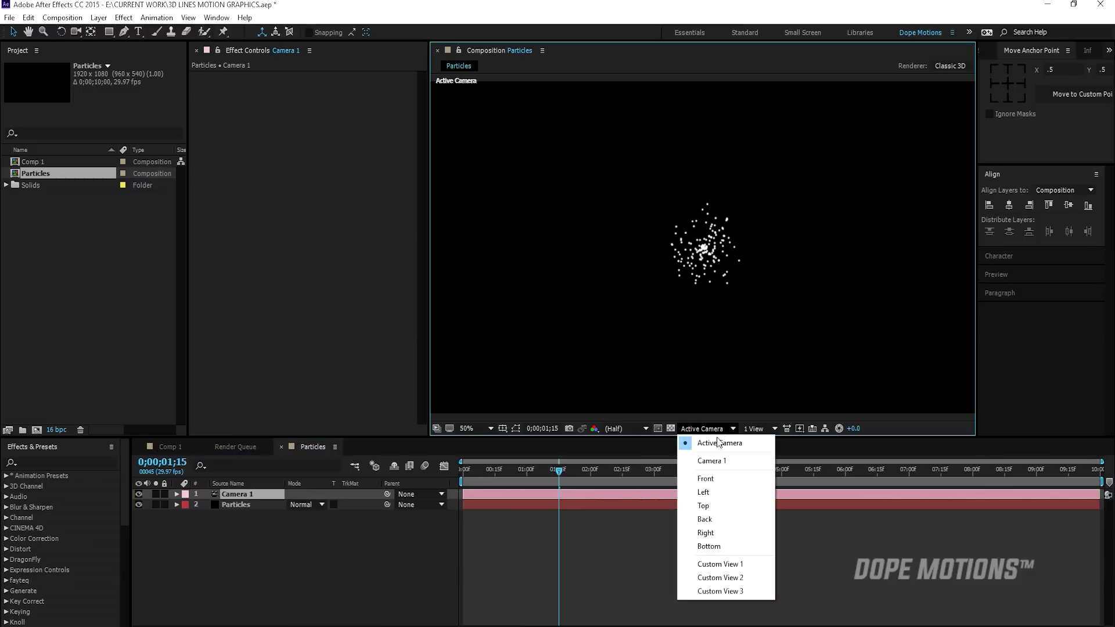
left_click(709, 503)
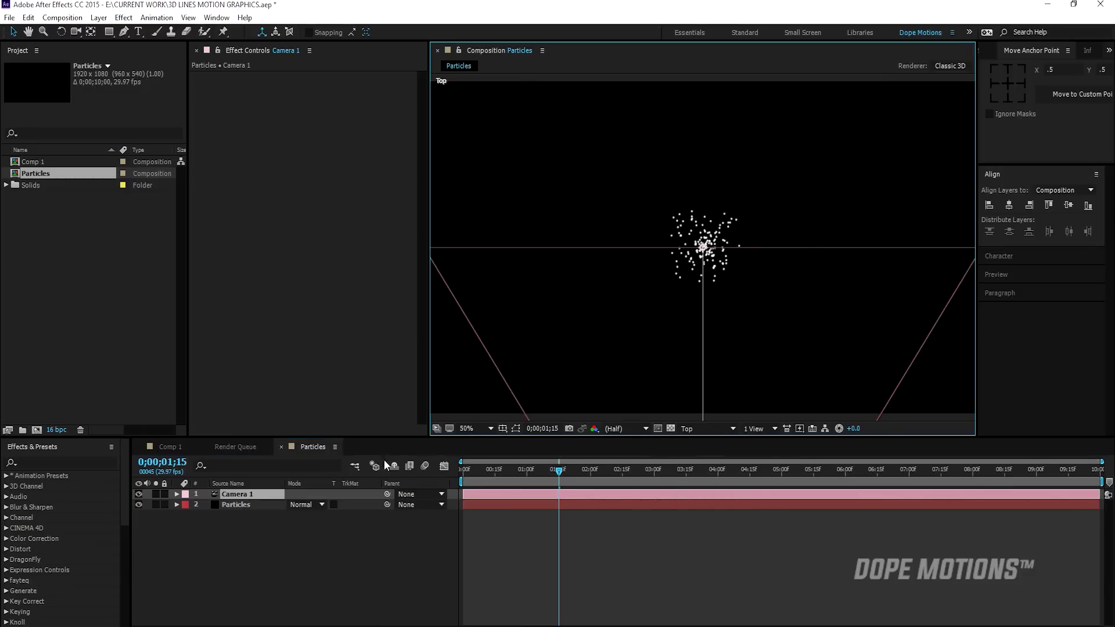
left_click(236, 504)
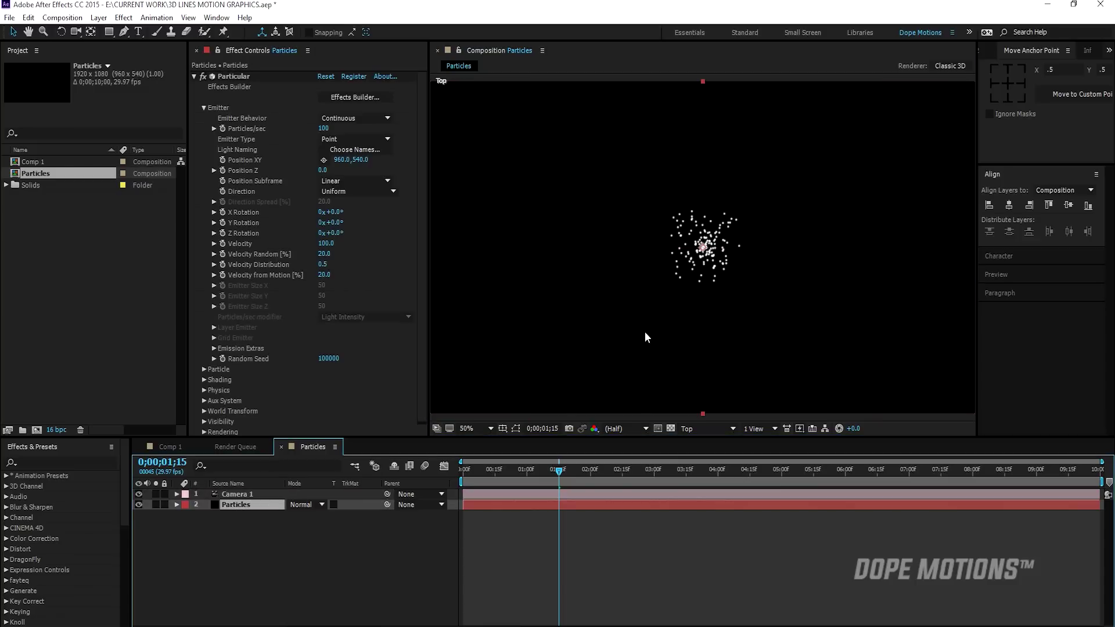
key("comma")
left_click(244, 494)
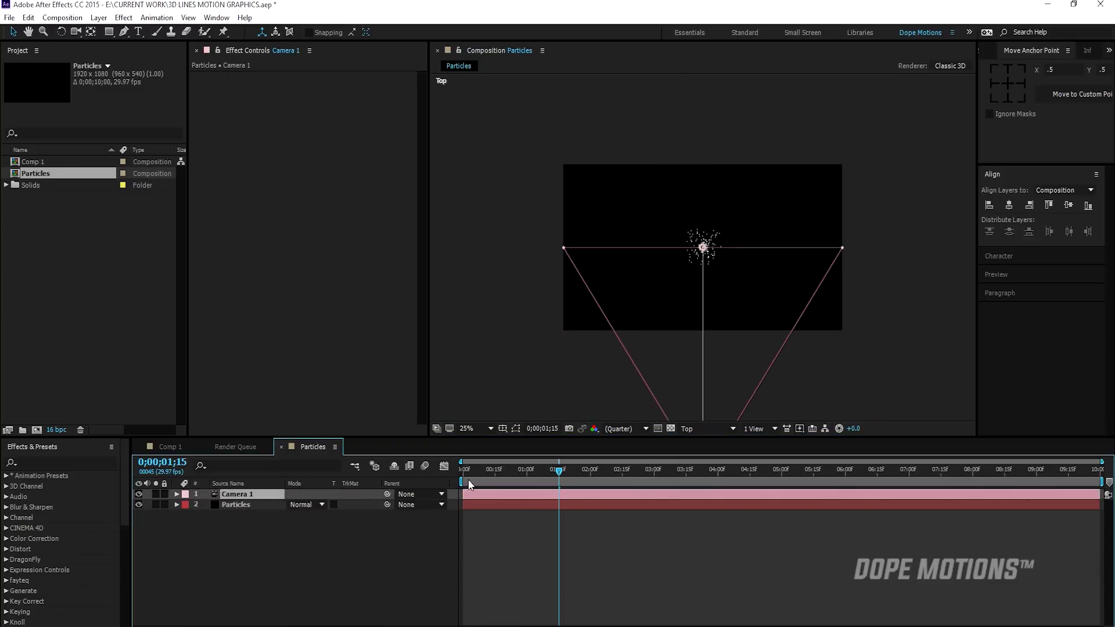
left_click_drag(483, 475, 683, 474)
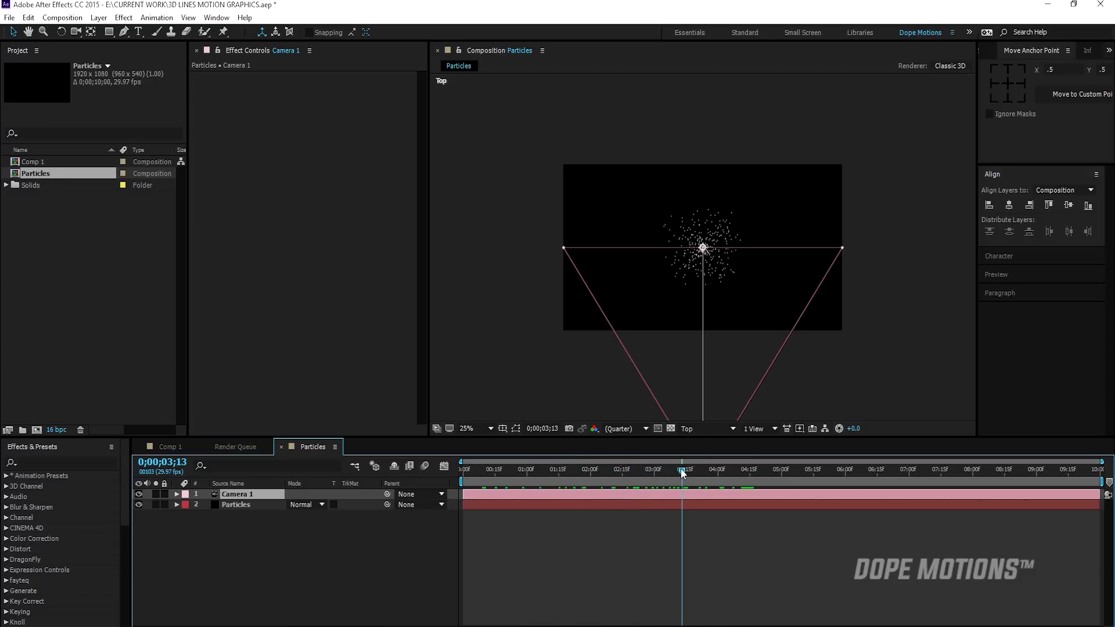
Step: Set the Particular emitter type to Directional
left_click(234, 503)
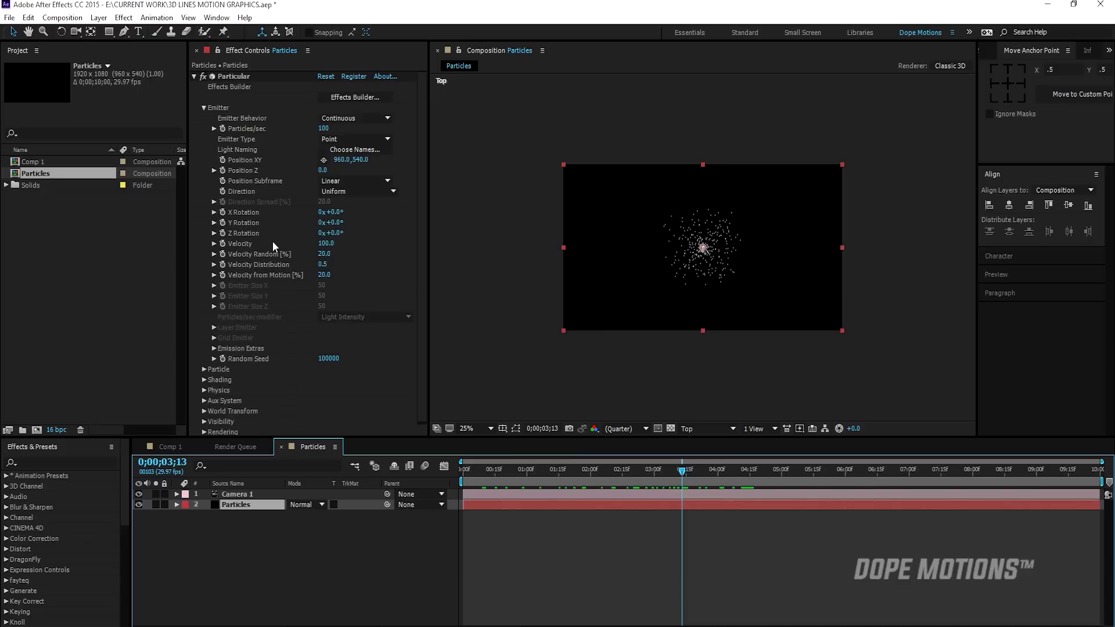
left_click(357, 191)
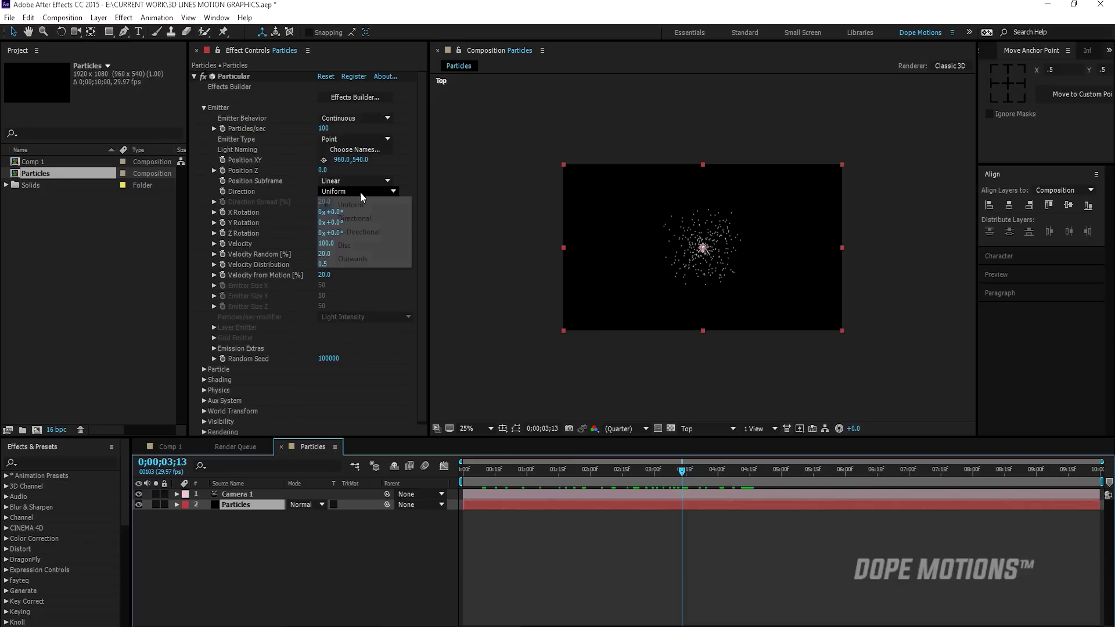
left_click(361, 218)
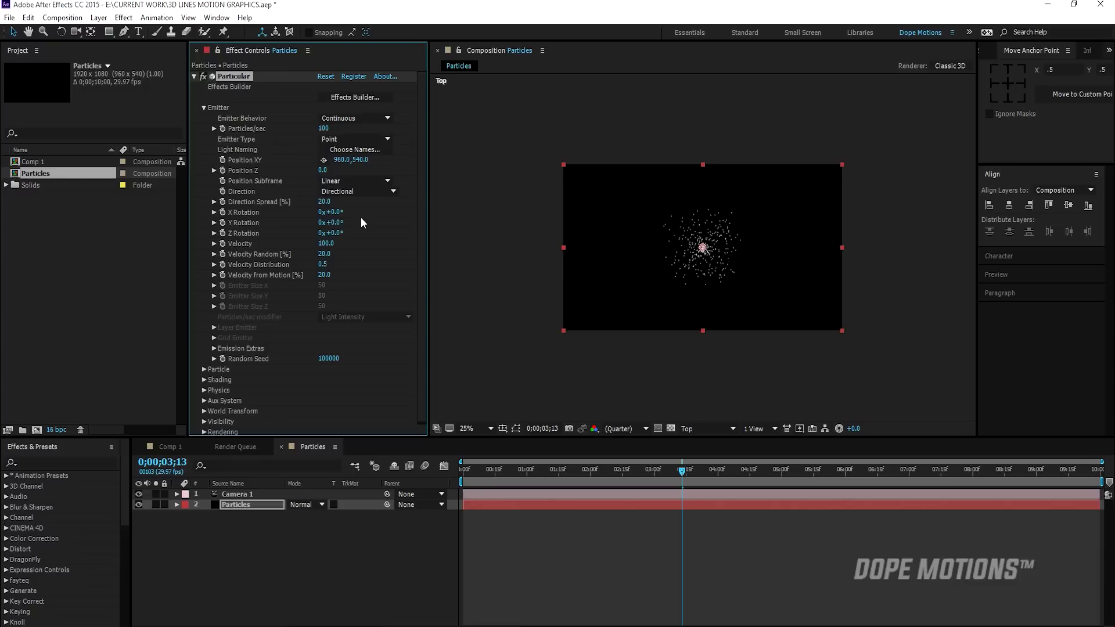
left_click(238, 494)
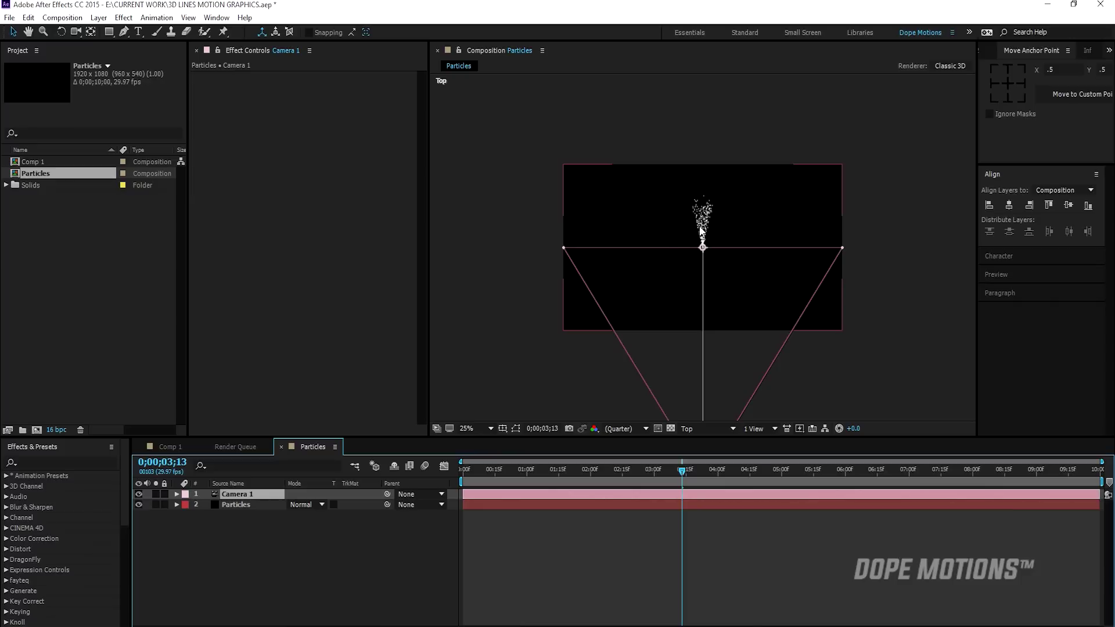
left_click(233, 504)
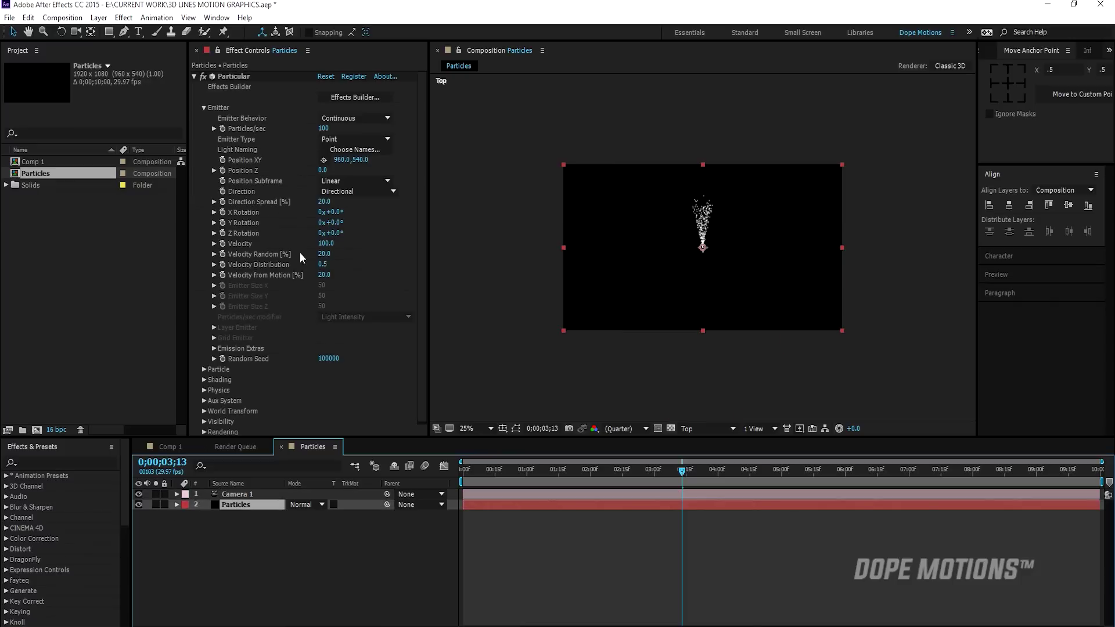
Step: Set the emitter Y Rotation to 180 and preview from the Active Camera view
left_click(361, 223)
left_click_drag(361, 222, 386, 223)
left_click(336, 226)
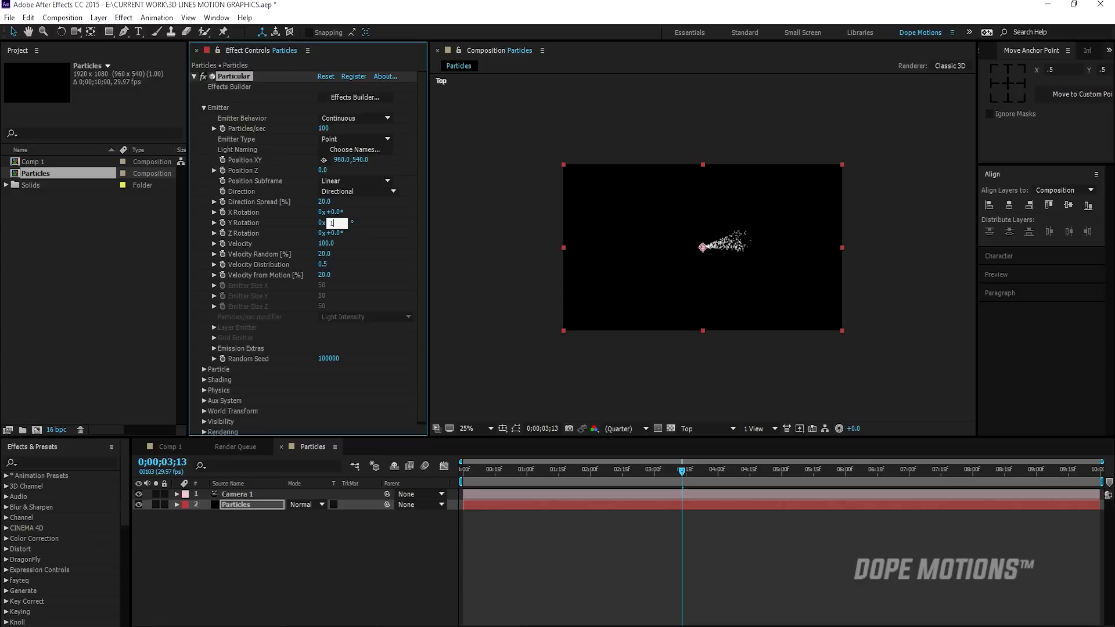
type("180")
key("Return")
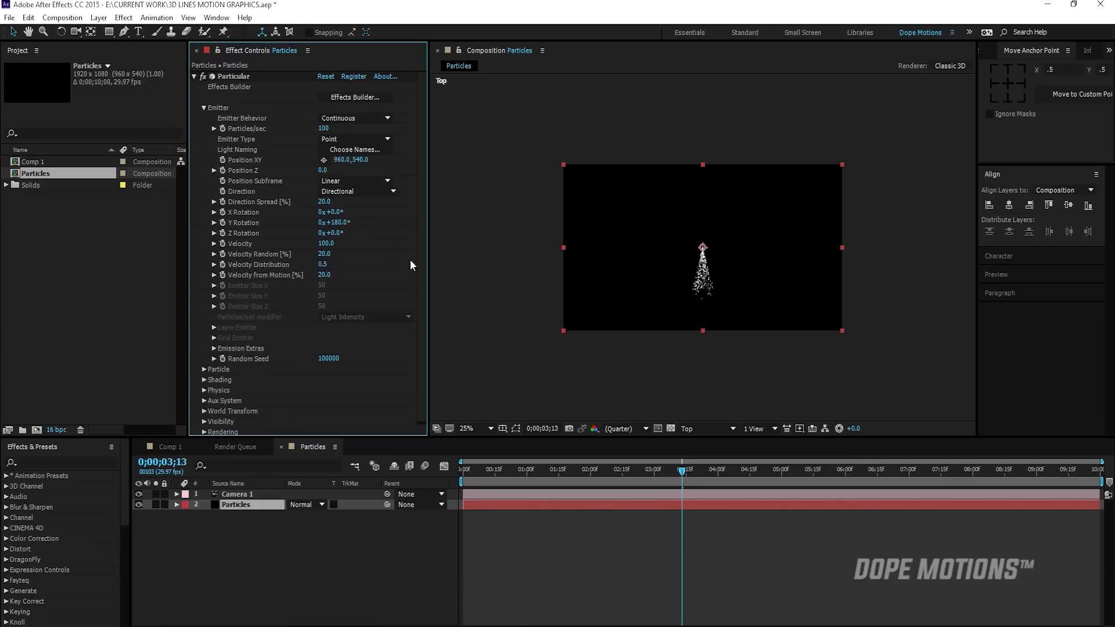
left_click(715, 430)
left_click(715, 440)
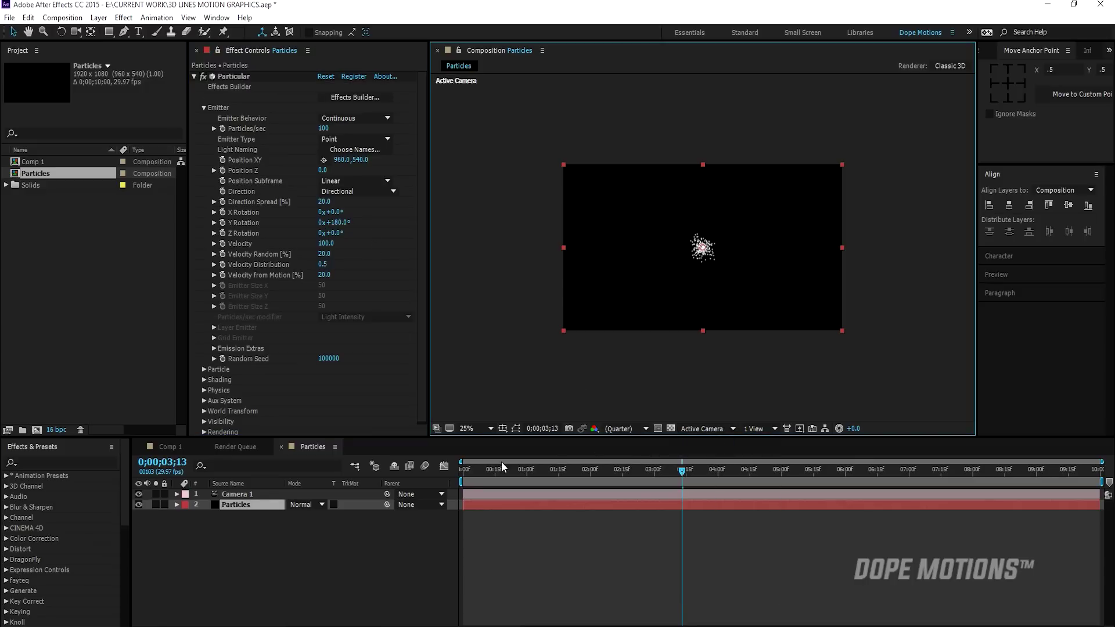
left_click_drag(473, 476, 733, 469)
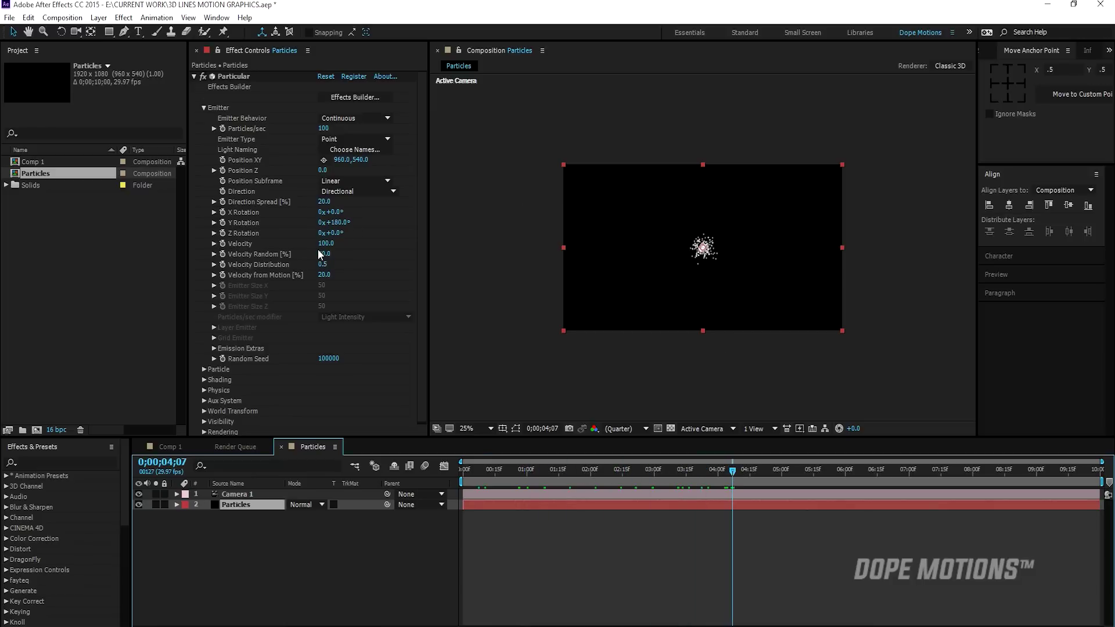
Step: Raise the emitter Velocity to 700
left_click_drag(324, 242, 342, 244)
left_click(334, 243)
type("700")
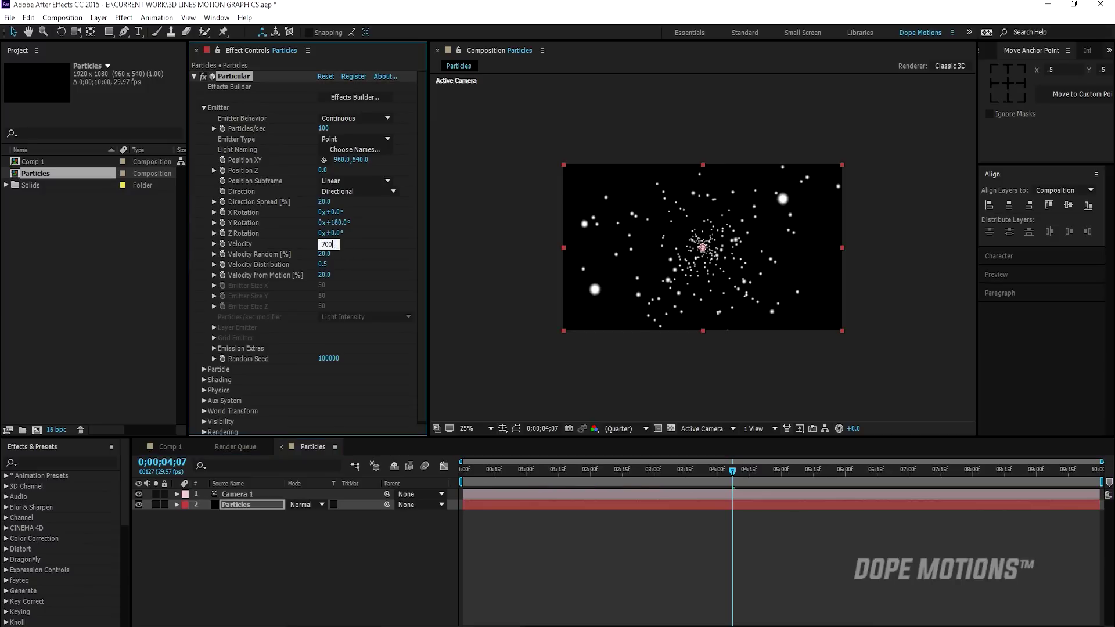
key("Return")
Step: Switch the viewer to the Top view, keeping the emitter XY position at 960,540
left_click_drag(494, 472, 635, 459)
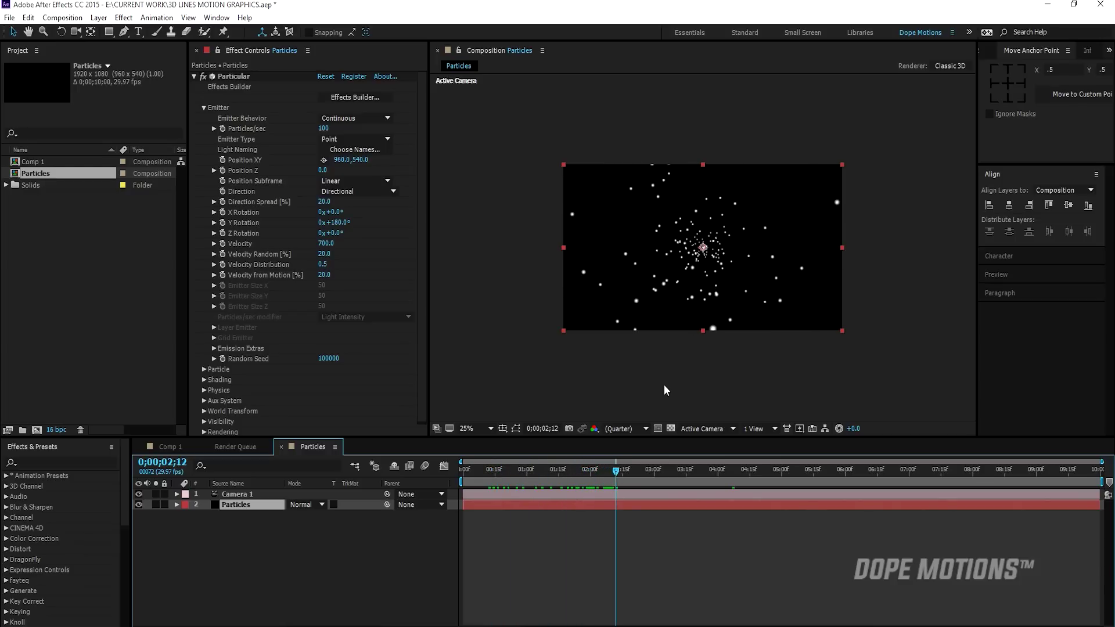
left_click(701, 427)
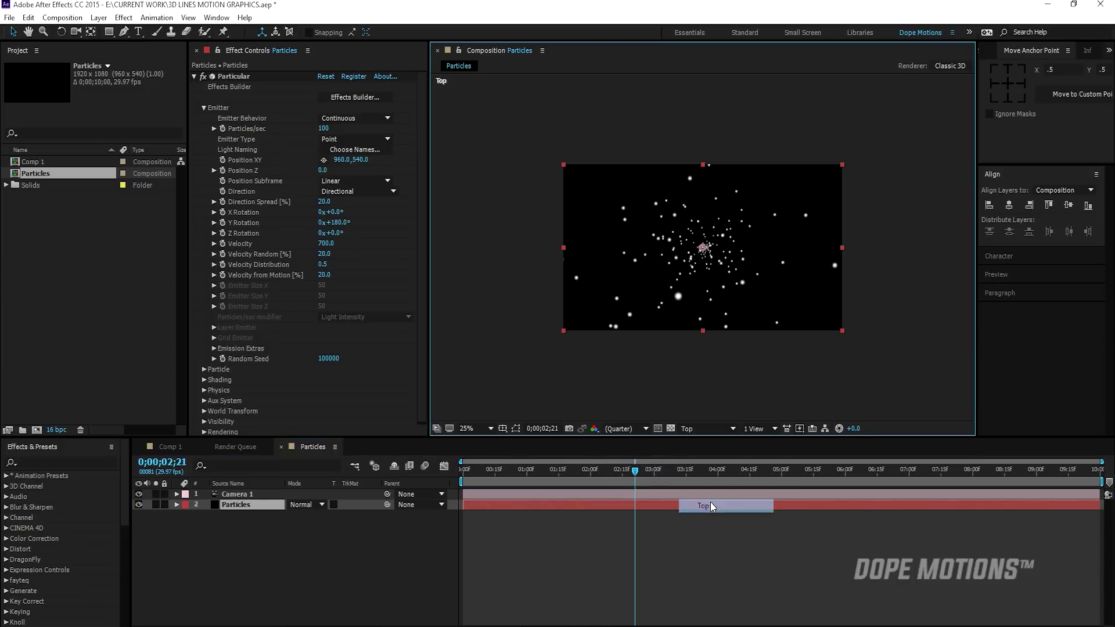
left_click_drag(711, 502, 711, 502)
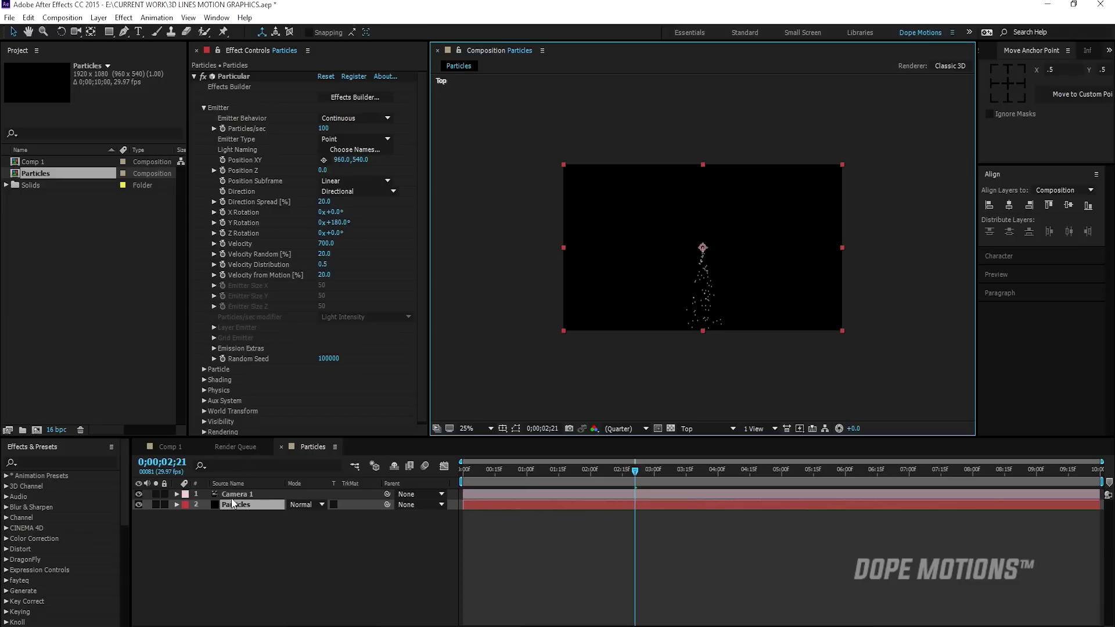
left_click(360, 161)
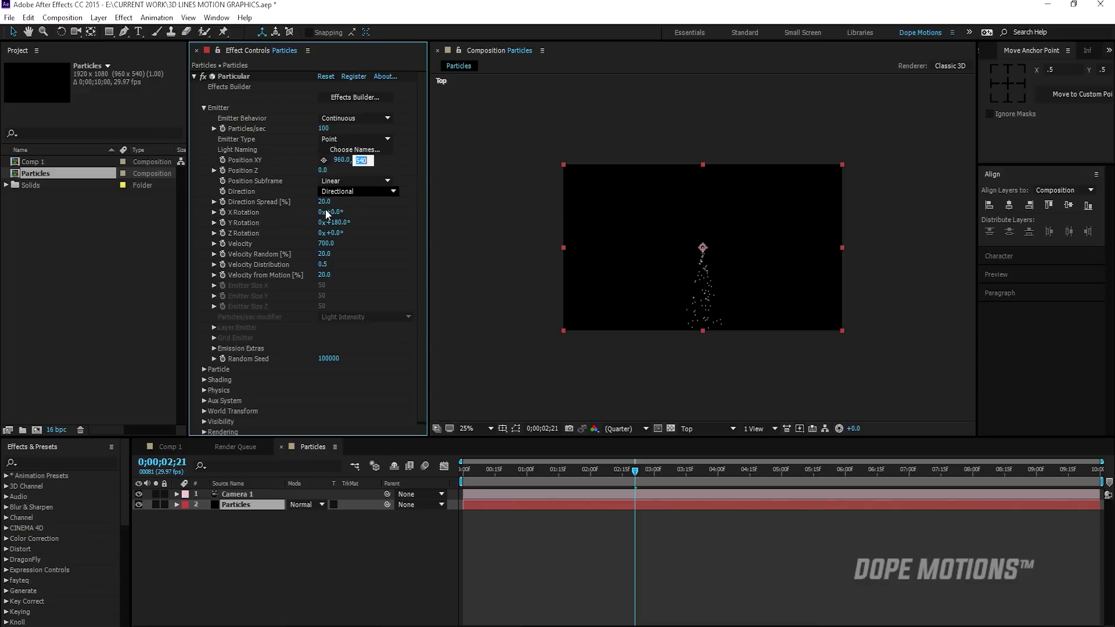
key("Return")
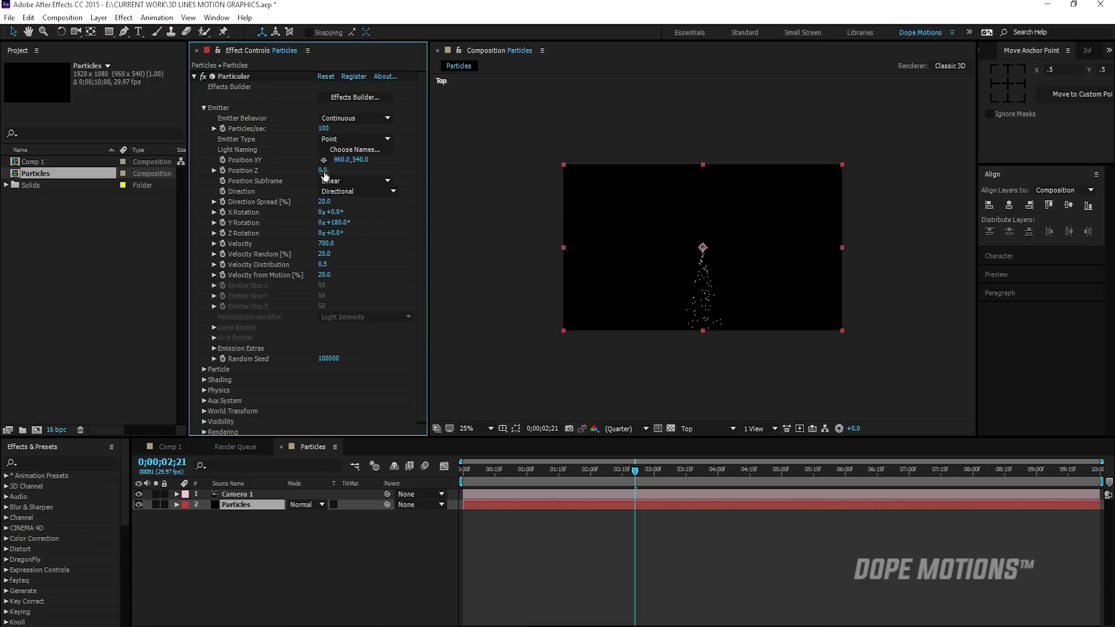
Step: Raise emitter Position Z to 410 and preview from the Active Camera view
left_click_drag(322, 172, 355, 170)
left_click(719, 429)
left_click(711, 455)
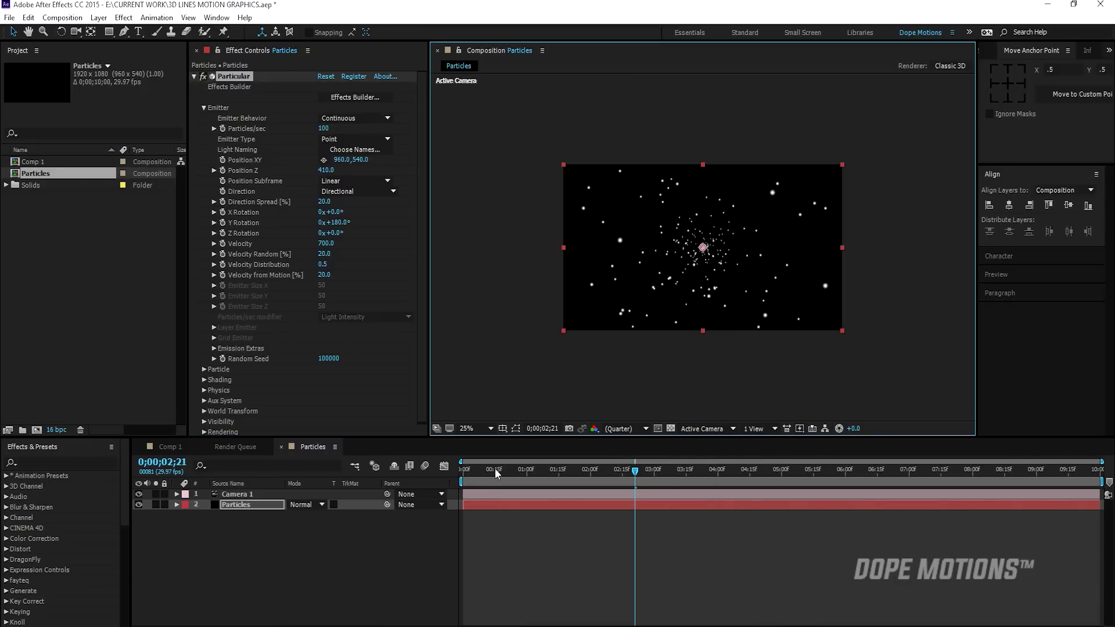
left_click_drag(495, 468, 733, 474)
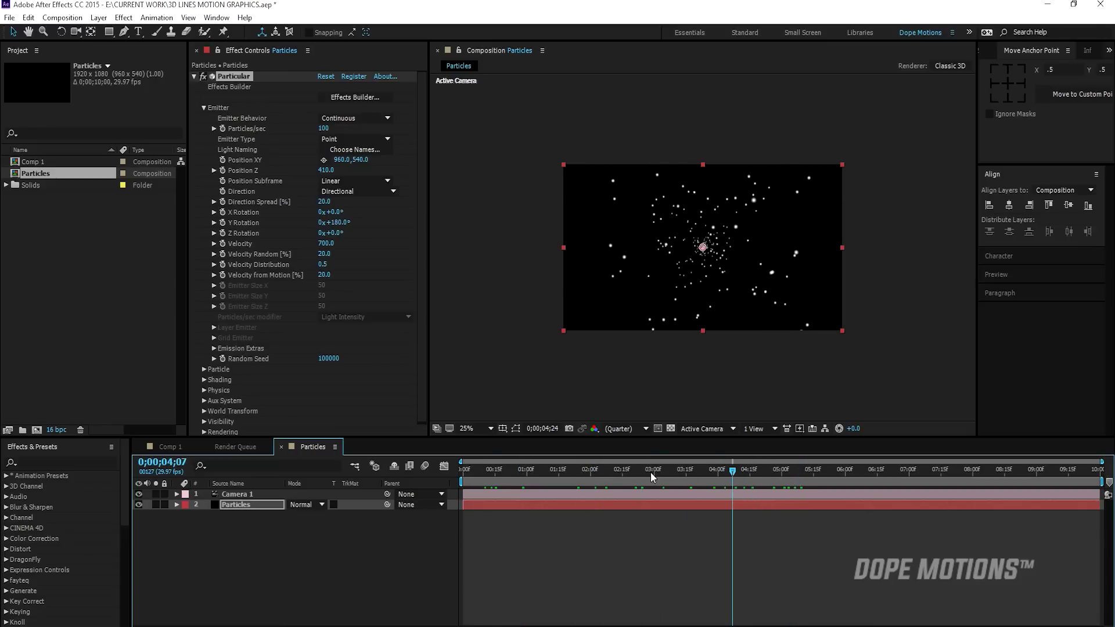
Step: Set particle Life Random to 0 and Size to 0 to hide the main particles
mouse_move(650, 472)
left_mouse_down()
mouse_move(620, 475)
mouse_move(652, 476)
left_mouse_up()
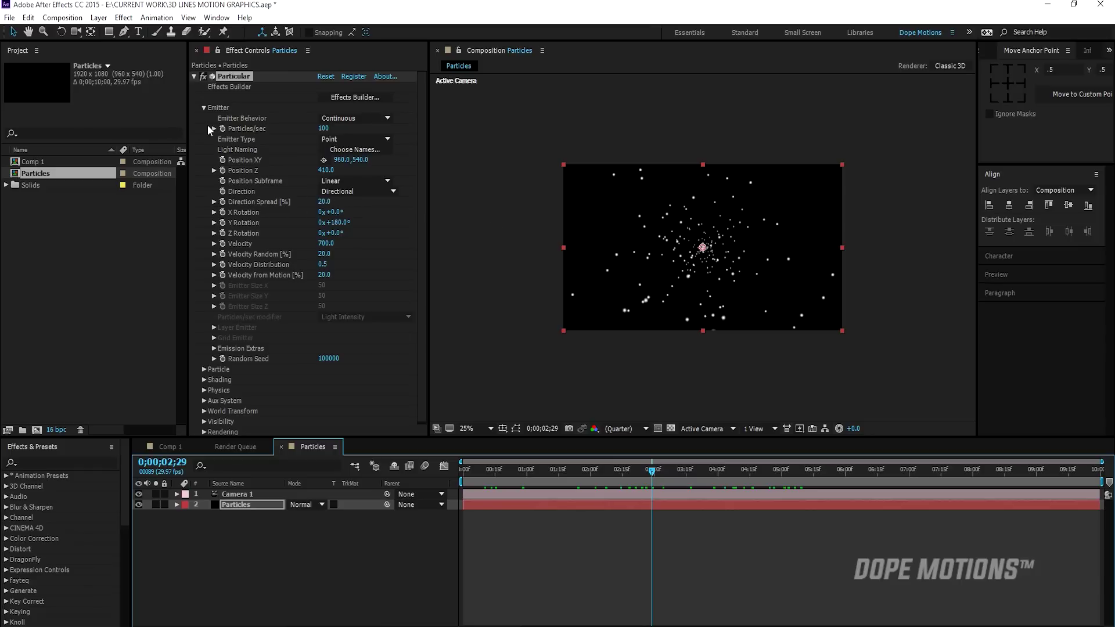
left_click(204, 107)
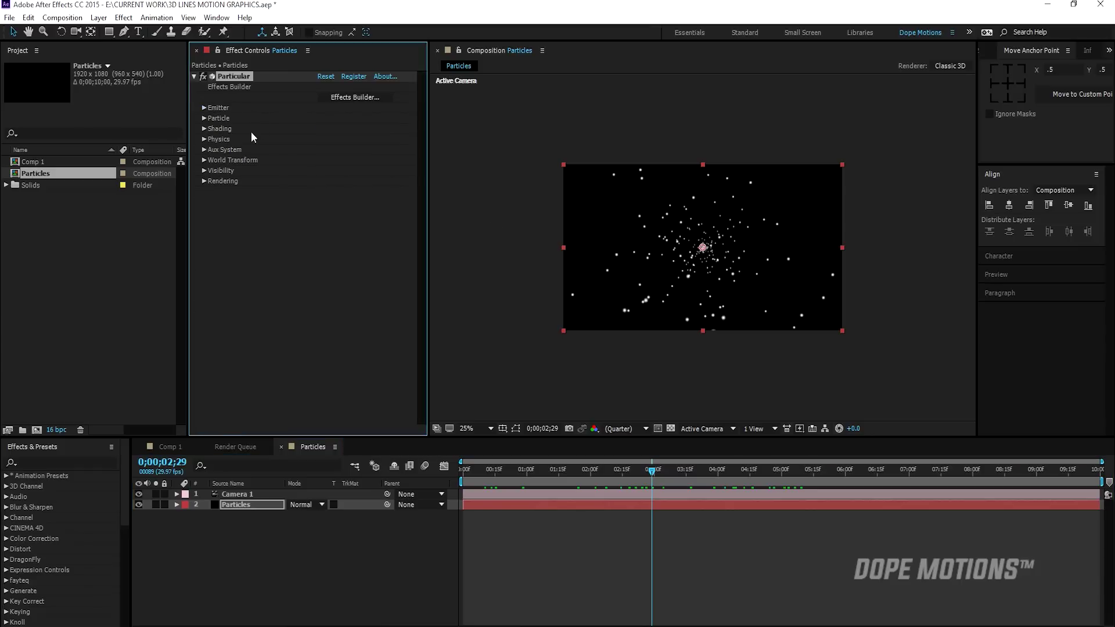
left_click(203, 118)
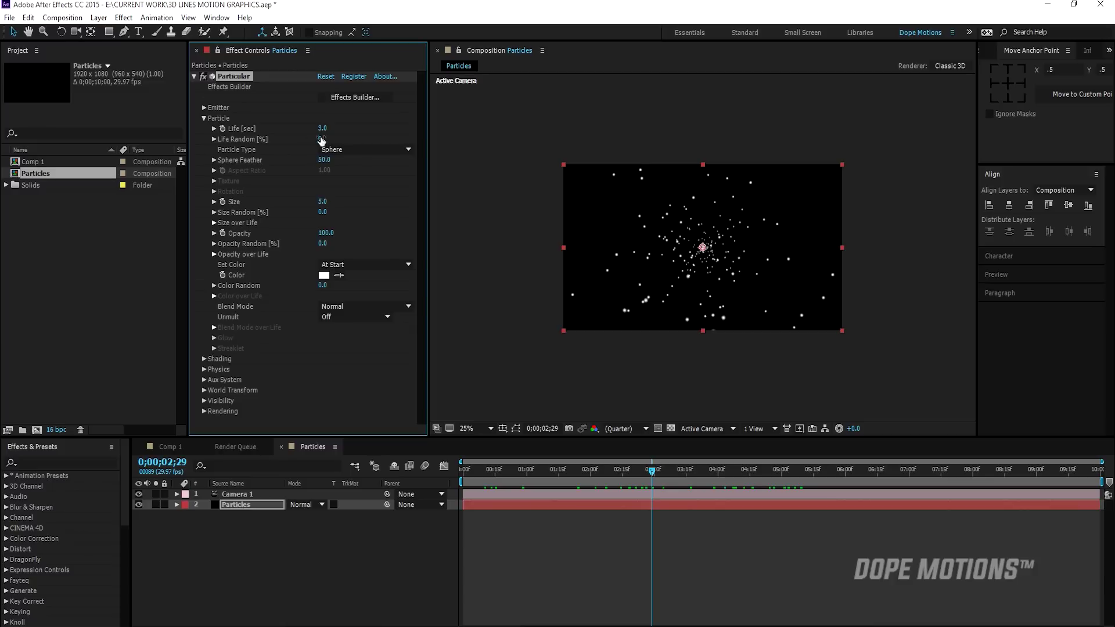
left_click_drag(321, 140, 302, 125)
left_click(321, 202)
type("0")
left_click(375, 214)
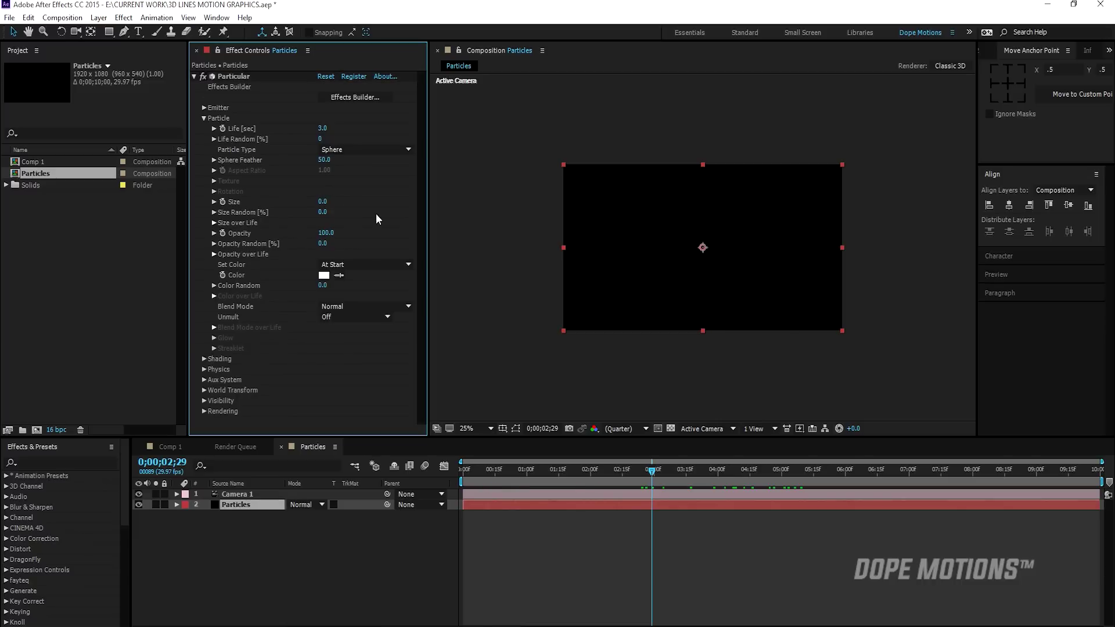
left_click(204, 118)
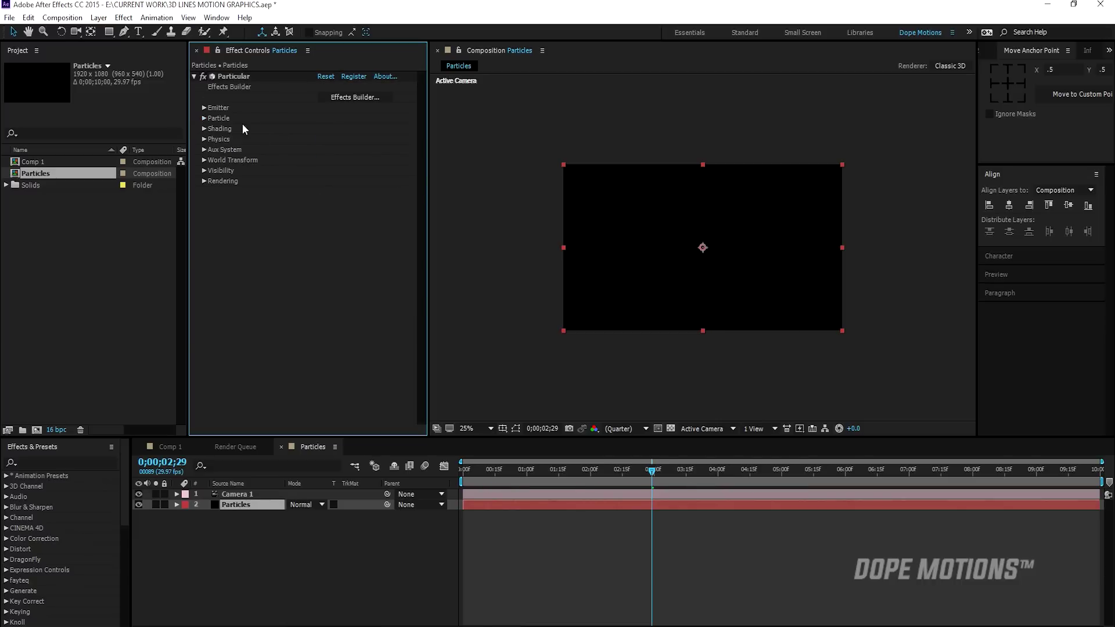
Step: Make the Aux System emit continuously and preview the trails at 50% zoom
left_click(203, 150)
left_click(339, 159)
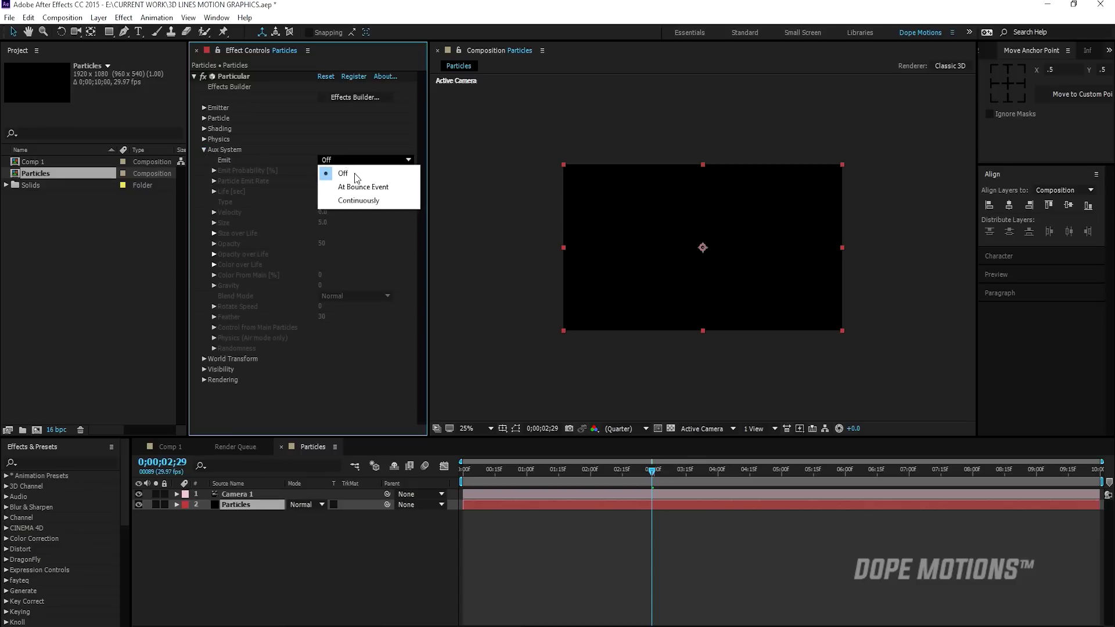
left_click(348, 200)
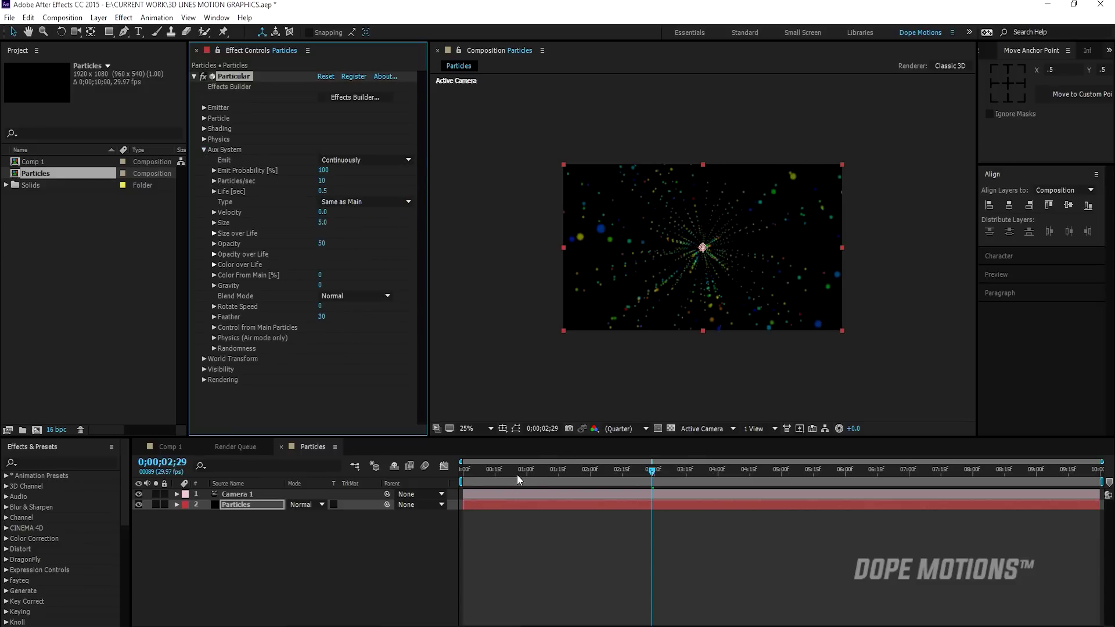
left_click_drag(486, 468, 771, 482)
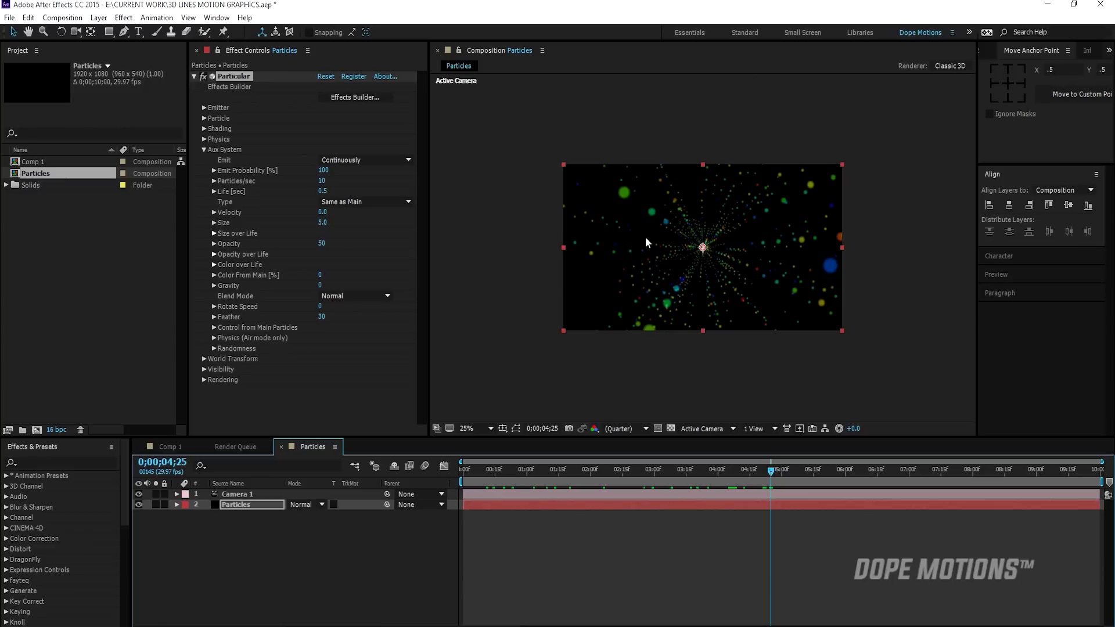
key("period")
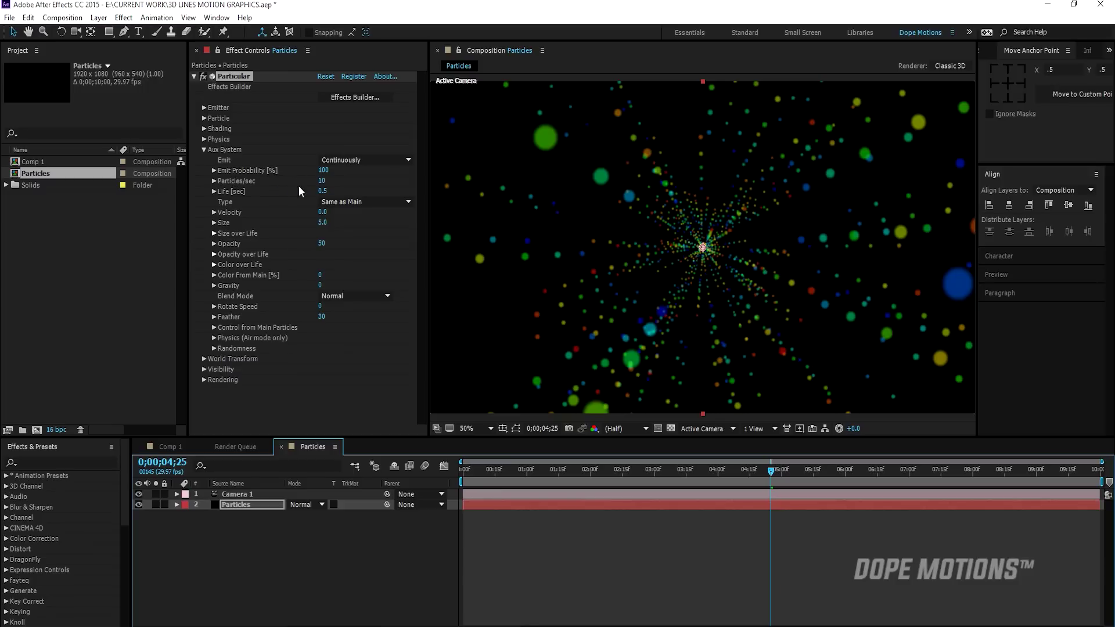
Step: Set aux Particles/sec to 400 and aux Size to 1.5
left_click_drag(341, 182, 355, 182)
left_click(322, 182)
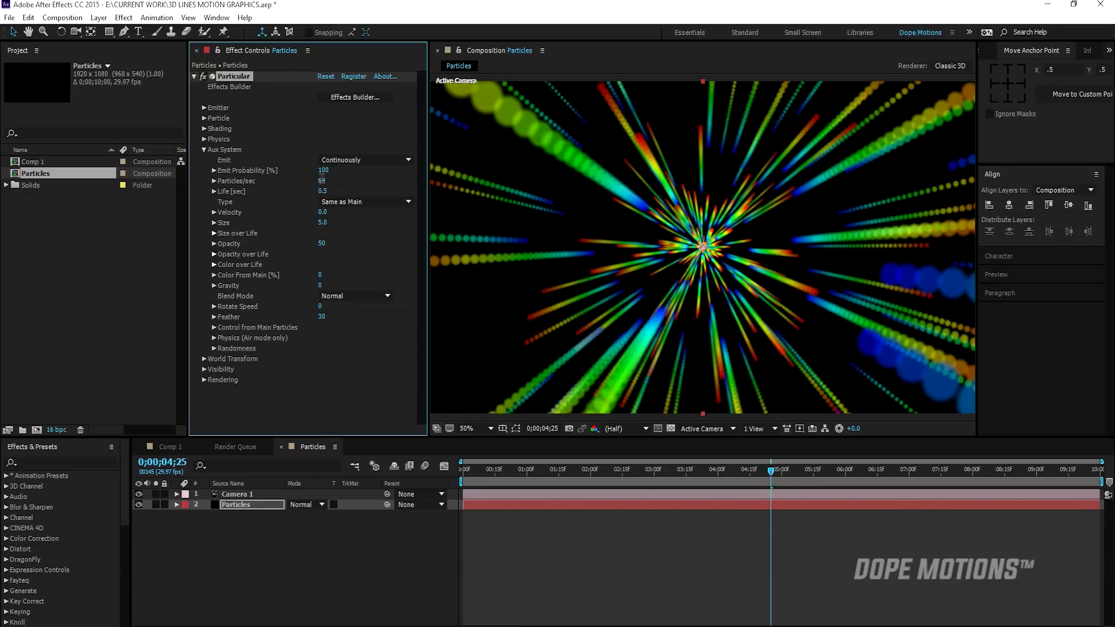
type("400")
key("Return")
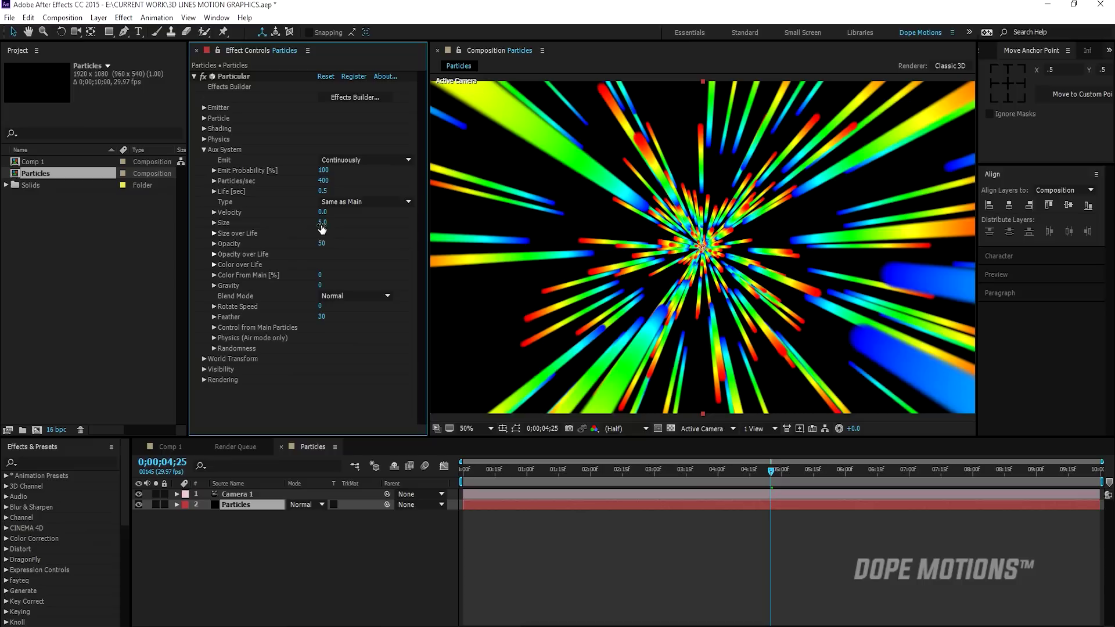
left_click(322, 222)
type("1.5")
key("Return")
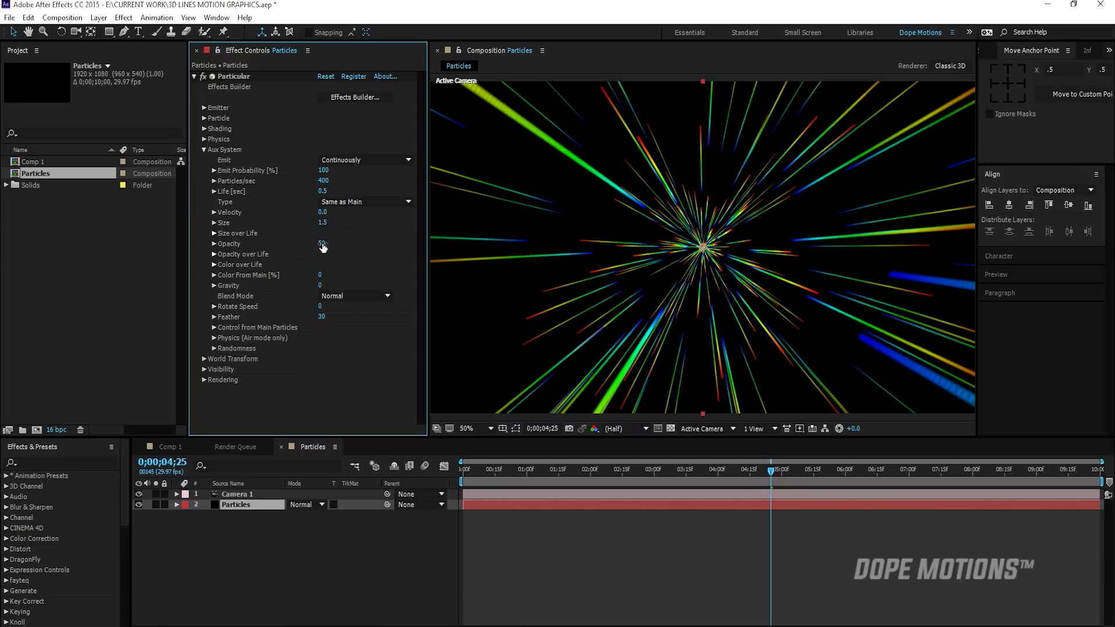
Step: Try a higher aux Opacity, then restore it to 50
left_click_drag(321, 243, 358, 243)
key("ctrl+z")
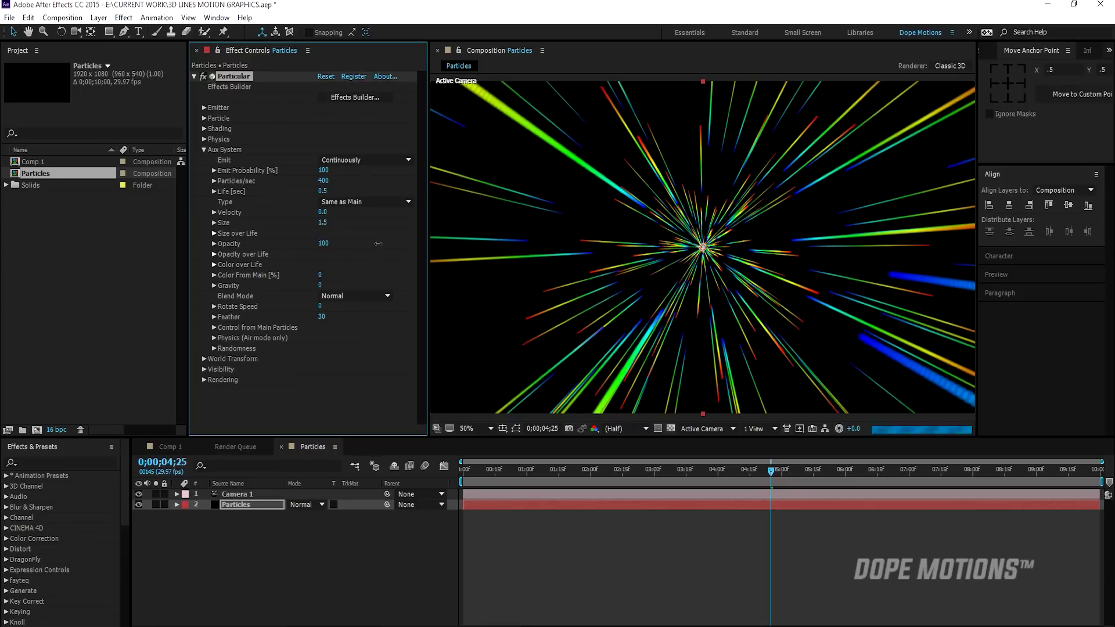
left_click(378, 245)
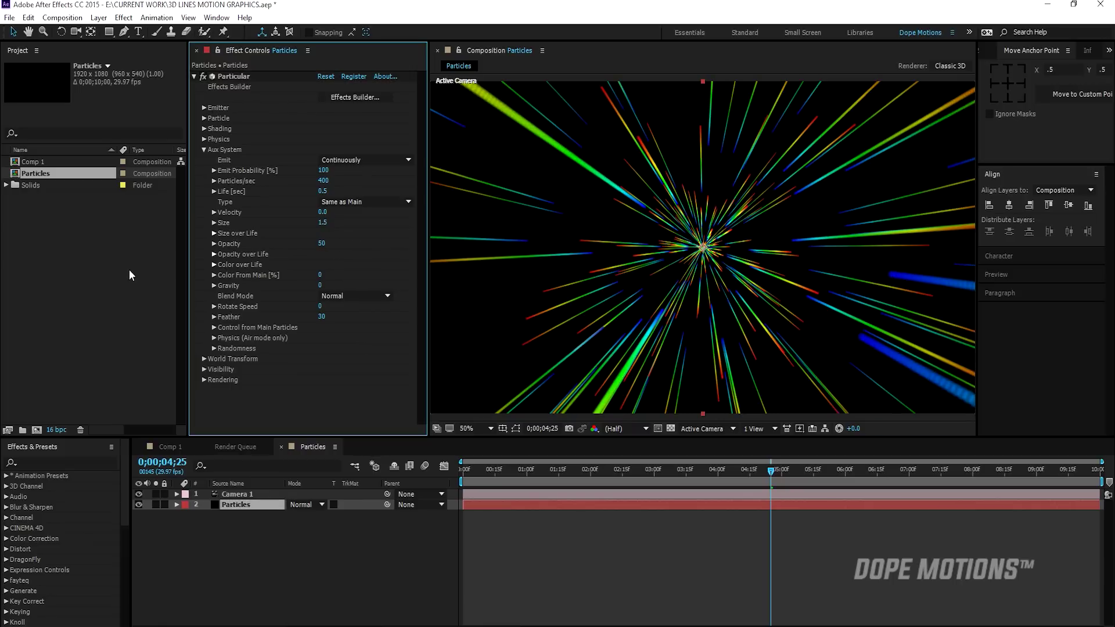
Step: Apply a linear fade-out preset to the aux Opacity over Life curve
left_click(214, 254)
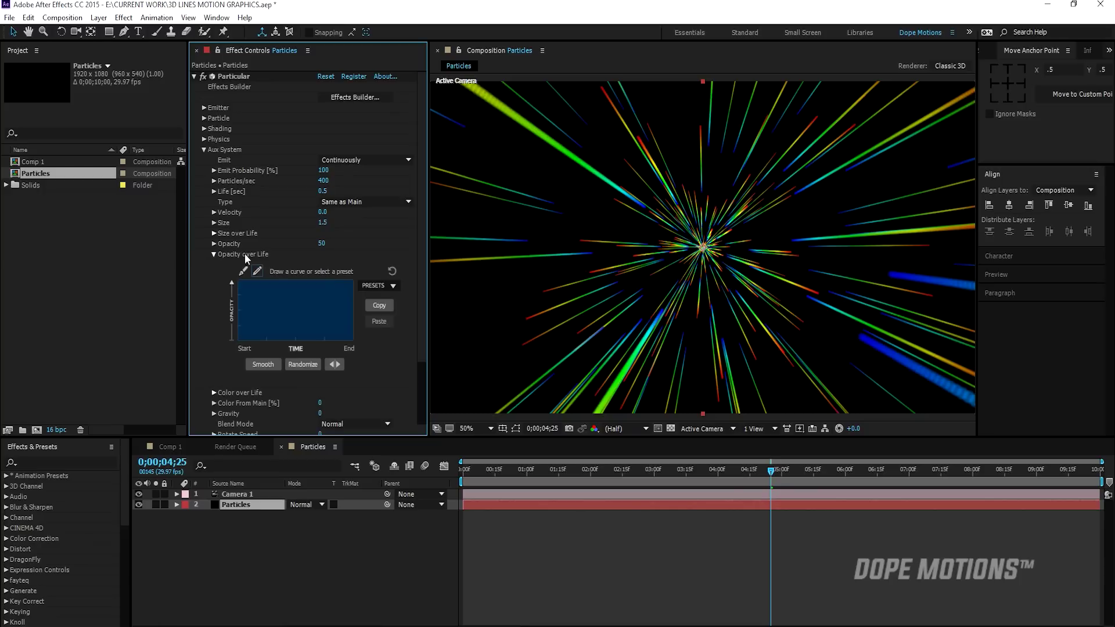
left_click(392, 285)
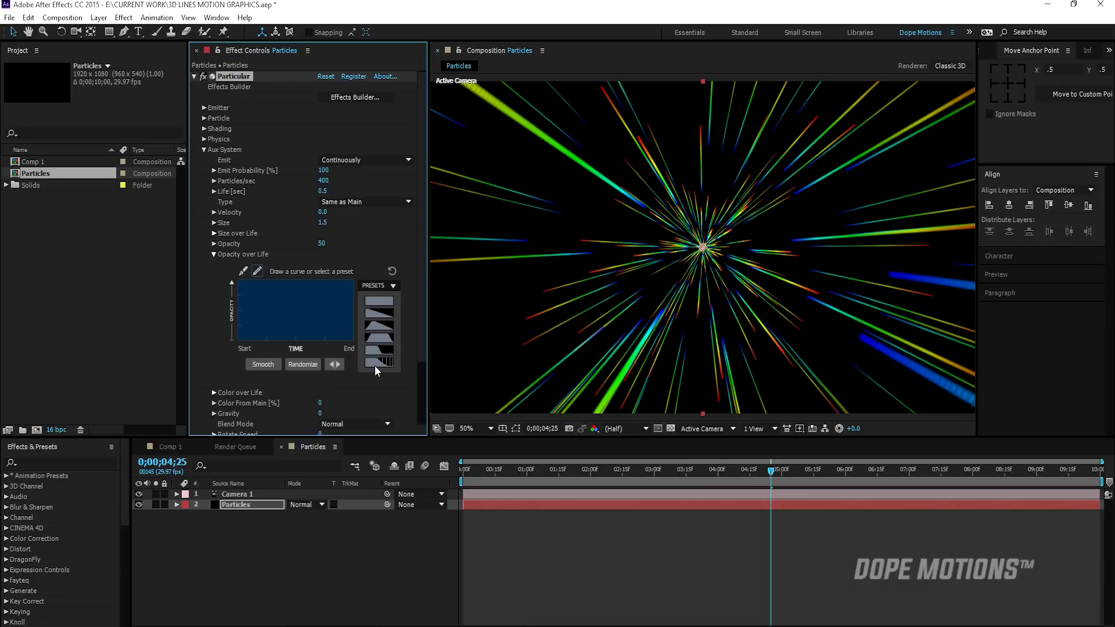
left_click(380, 317)
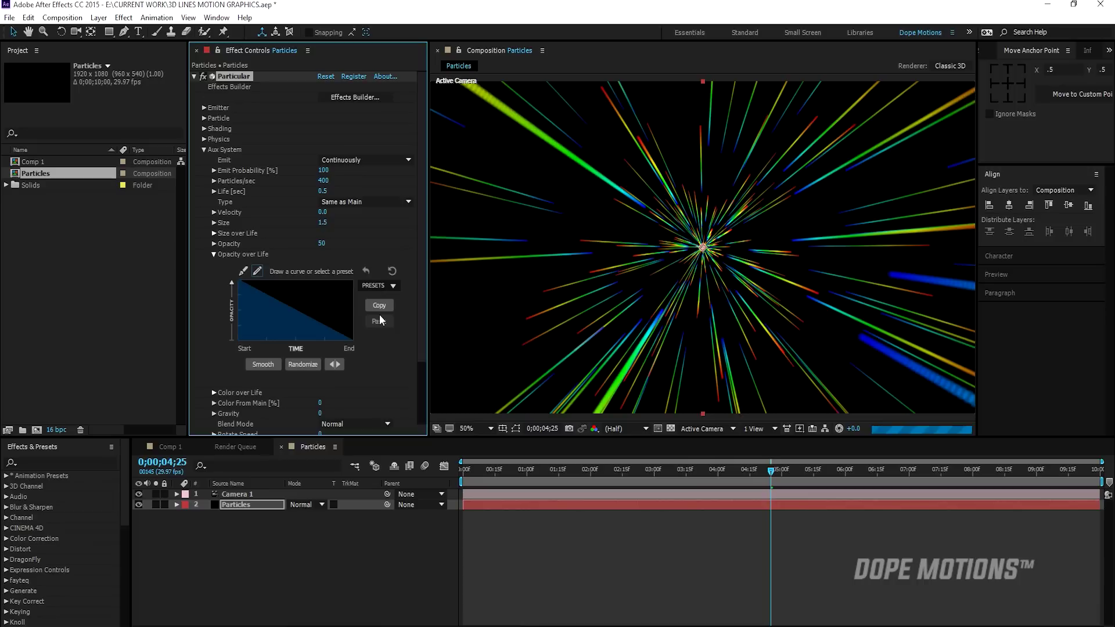
left_click(213, 255)
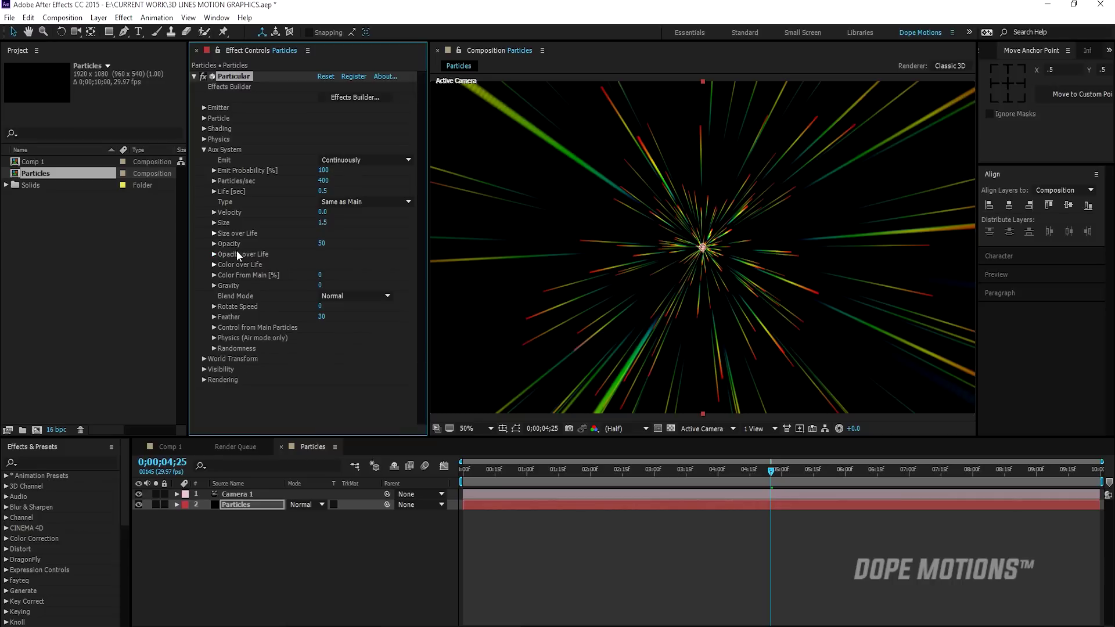
Step: Make the first Color over Life stop orange and add a new red stop
left_click(213, 265)
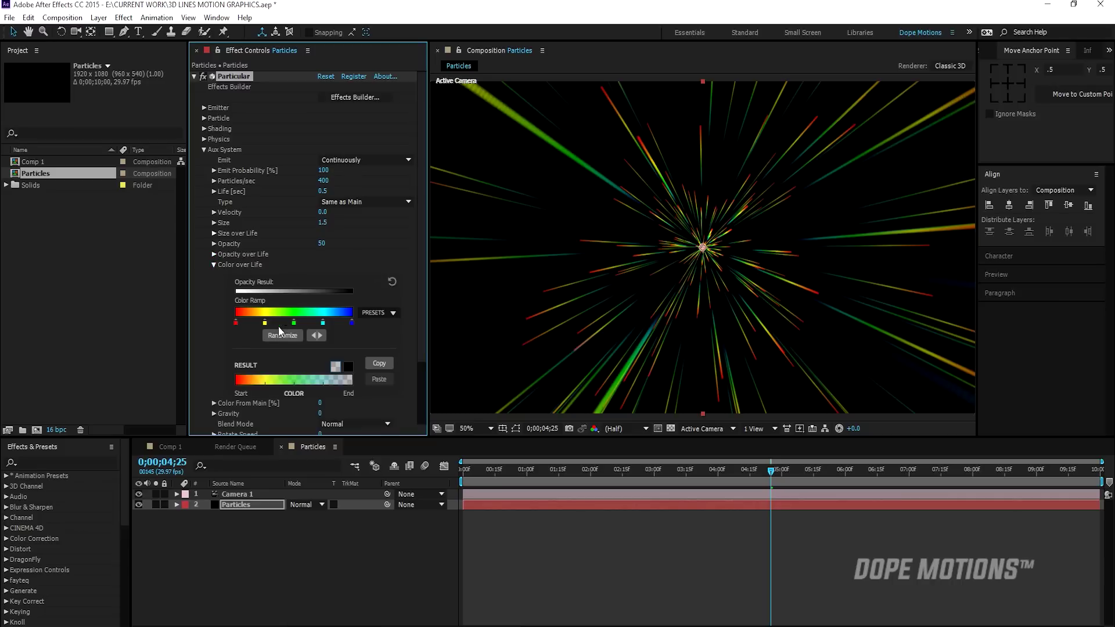
left_click(236, 323)
double_click(235, 323)
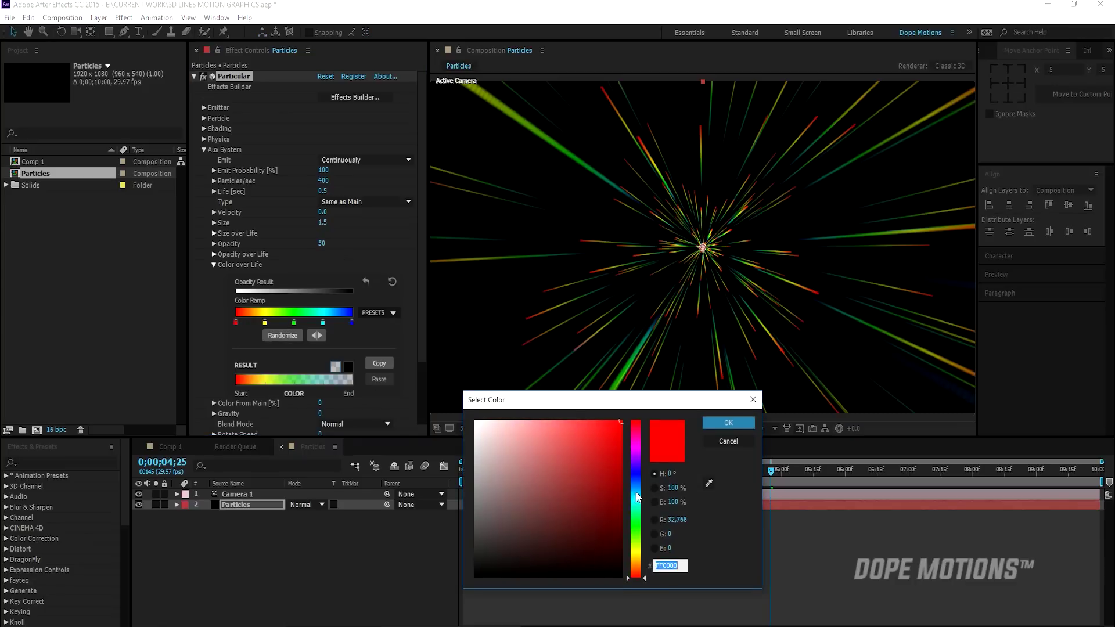
left_click_drag(637, 497, 637, 567)
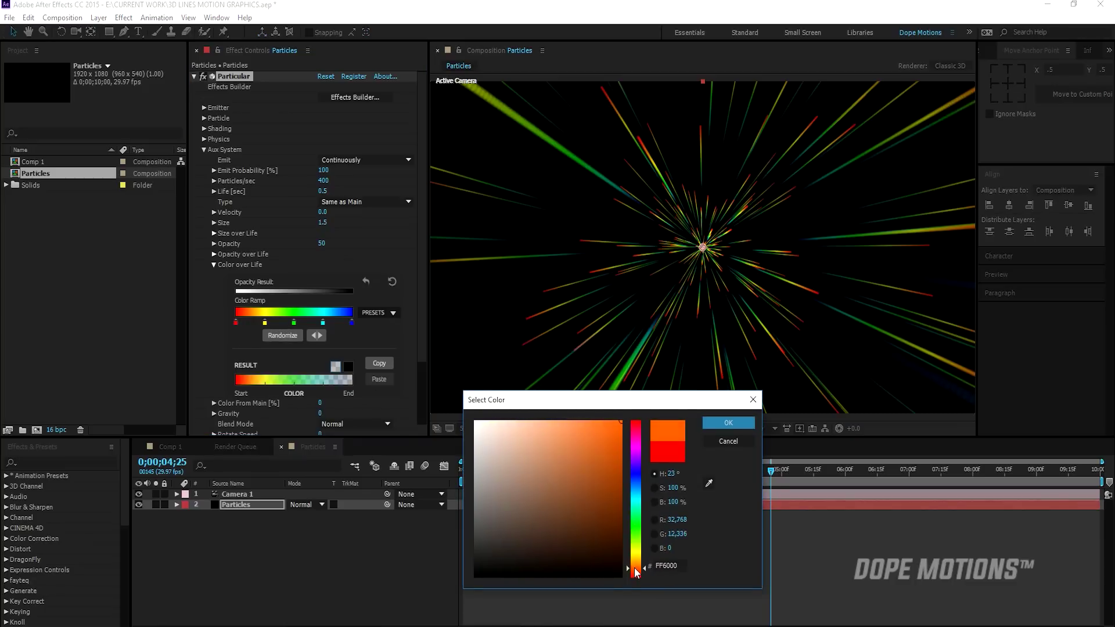
left_click(743, 427)
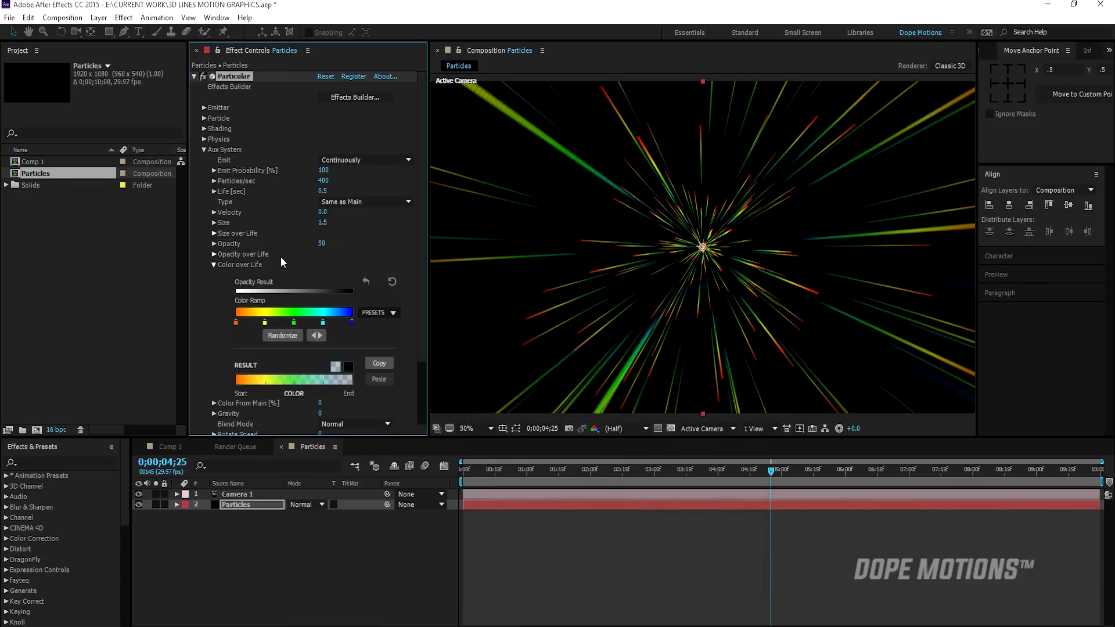
double_click(264, 322)
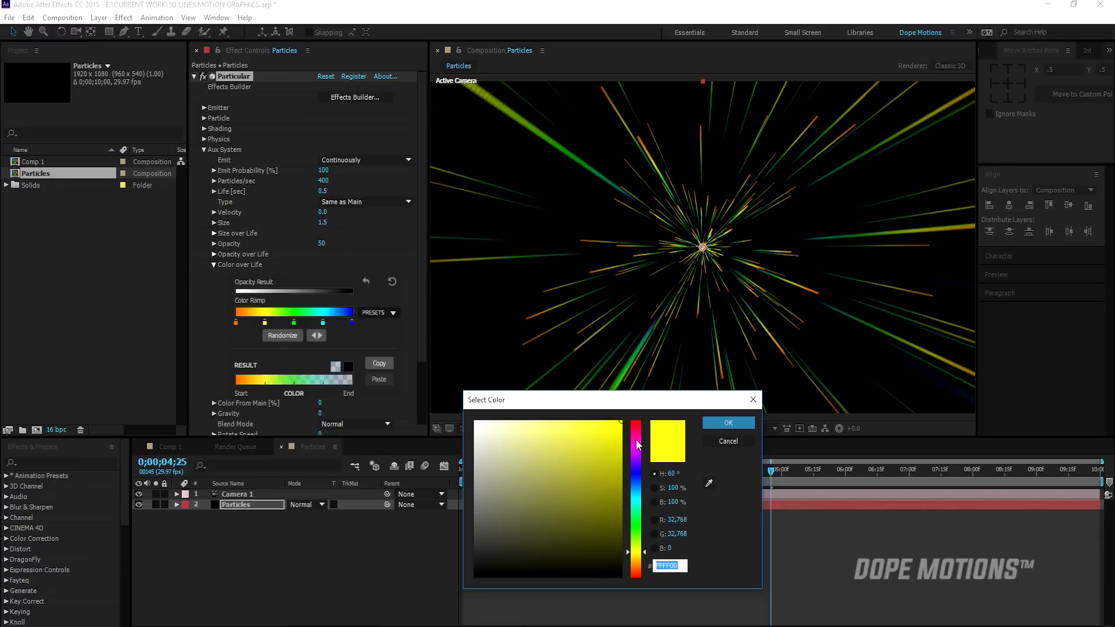
left_click_drag(639, 445, 643, 424)
mouse_move(621, 422)
left_mouse_down()
mouse_move(604, 428)
mouse_move(685, 428)
left_mouse_up()
left_click(710, 424)
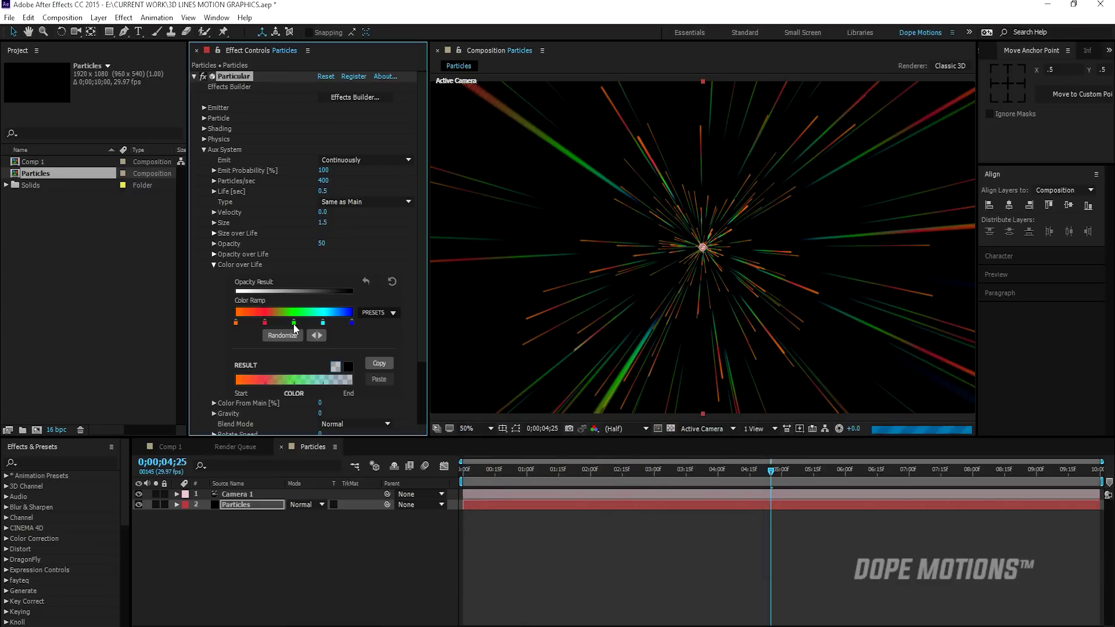
Step: Recolour the remaining ramp stops yellow, blue and purple, then preview an earlier frame
double_click(294, 323)
left_click_drag(634, 545, 634, 554)
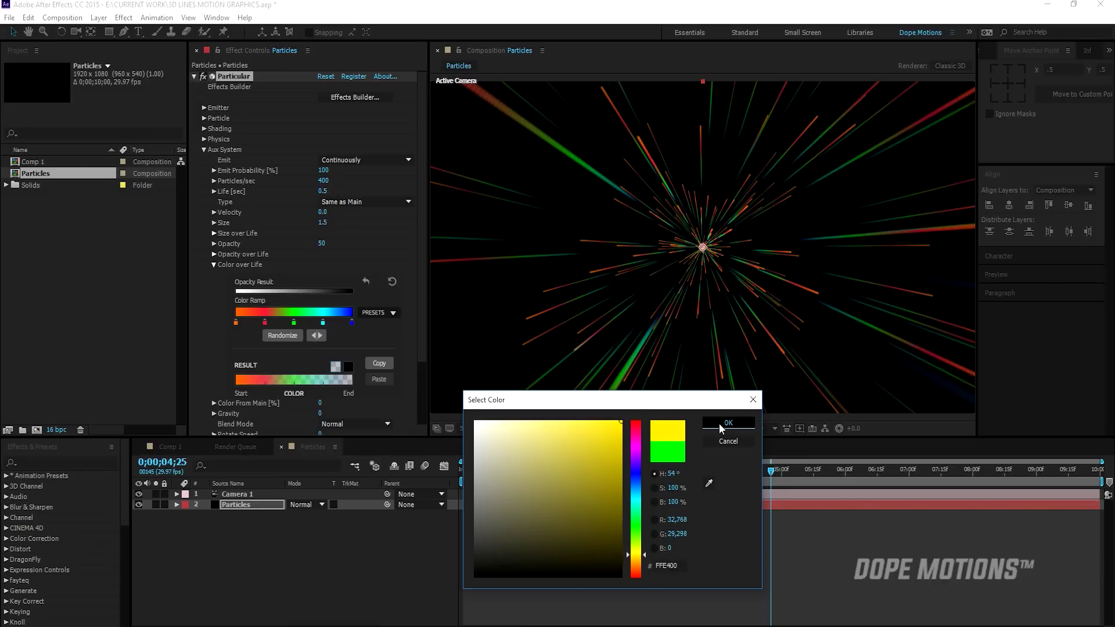
left_click(727, 422)
double_click(322, 323)
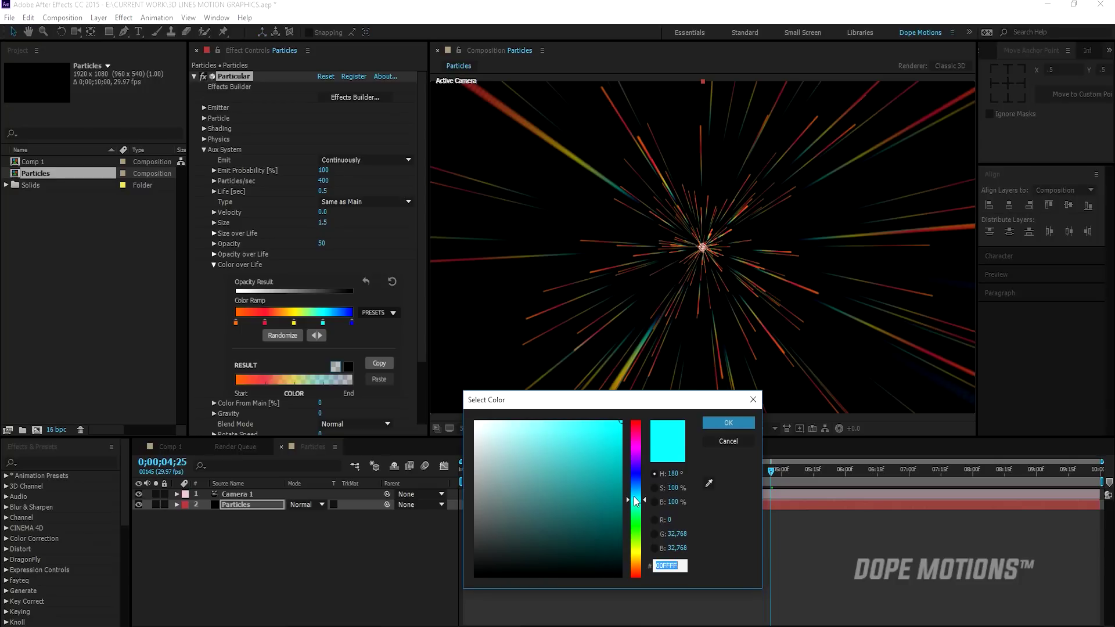
left_click_drag(637, 501, 638, 489)
left_click(727, 423)
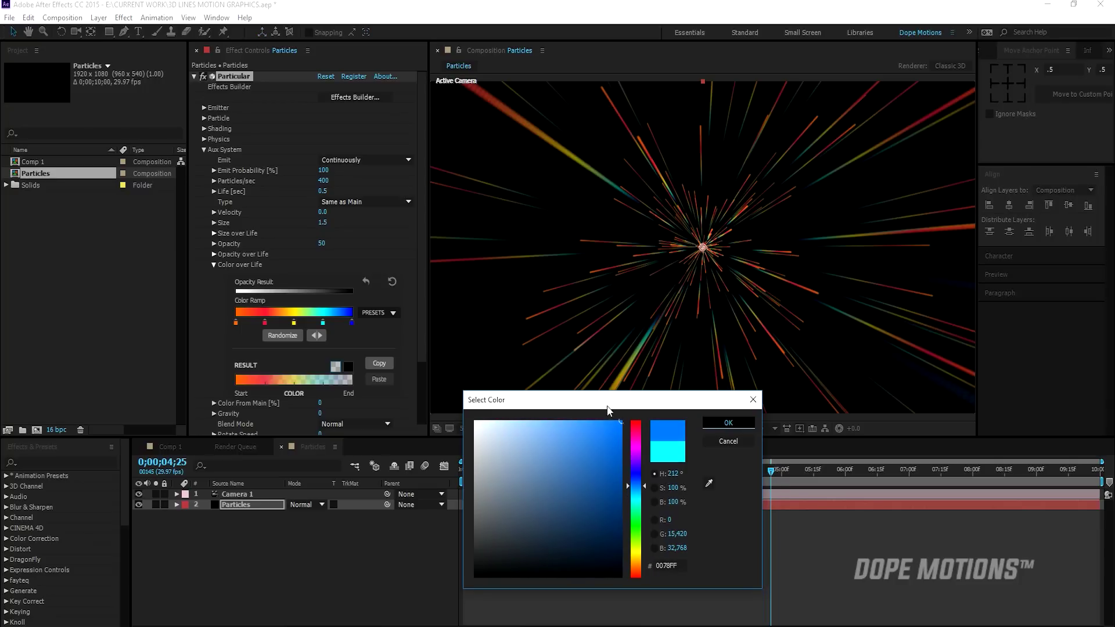
double_click(353, 323)
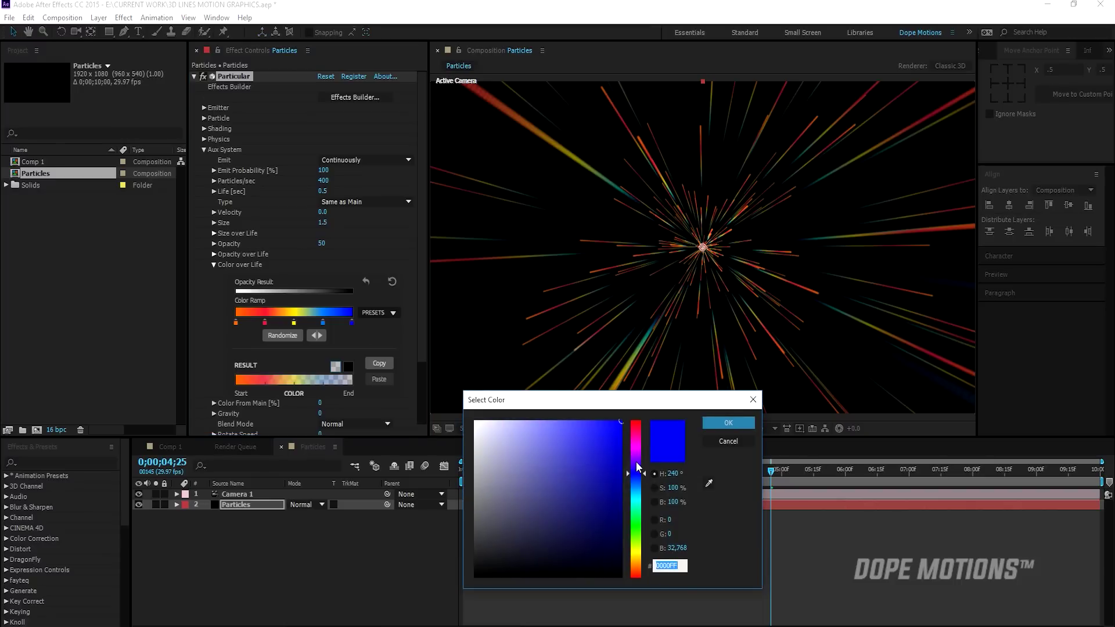
mouse_move(638, 468)
left_mouse_down()
mouse_move(630, 444)
mouse_move(629, 454)
left_mouse_up()
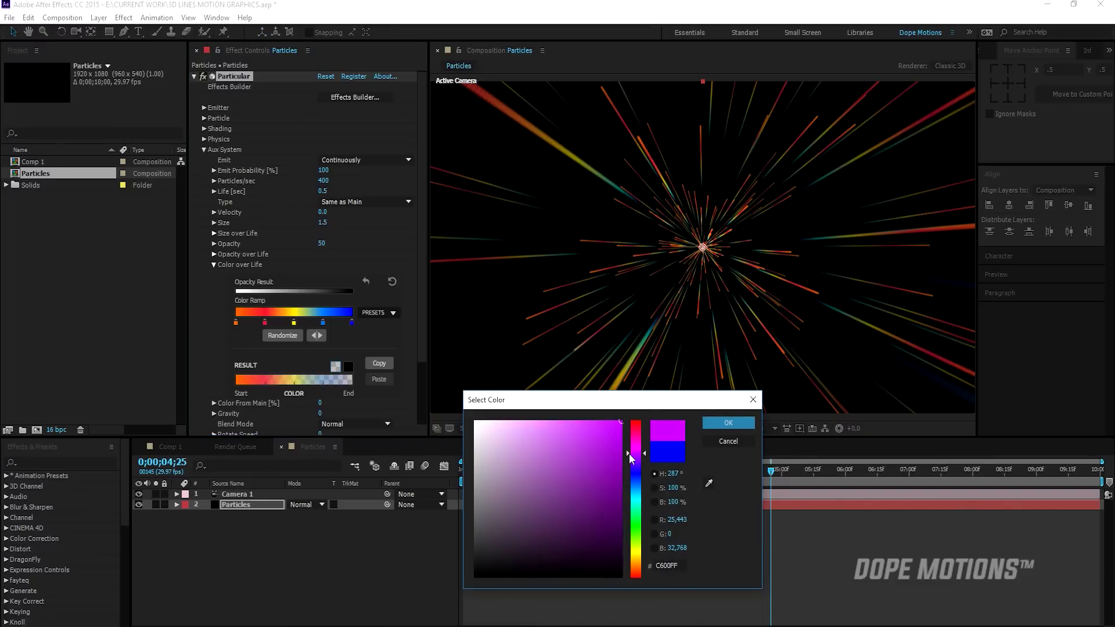
left_click(603, 424)
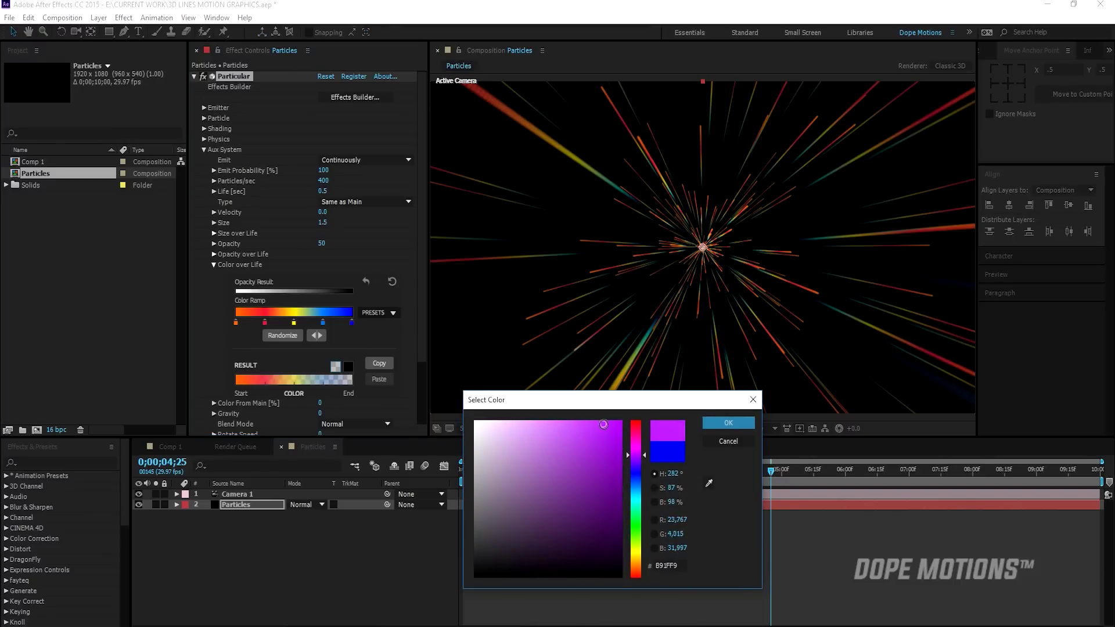
left_click(727, 427)
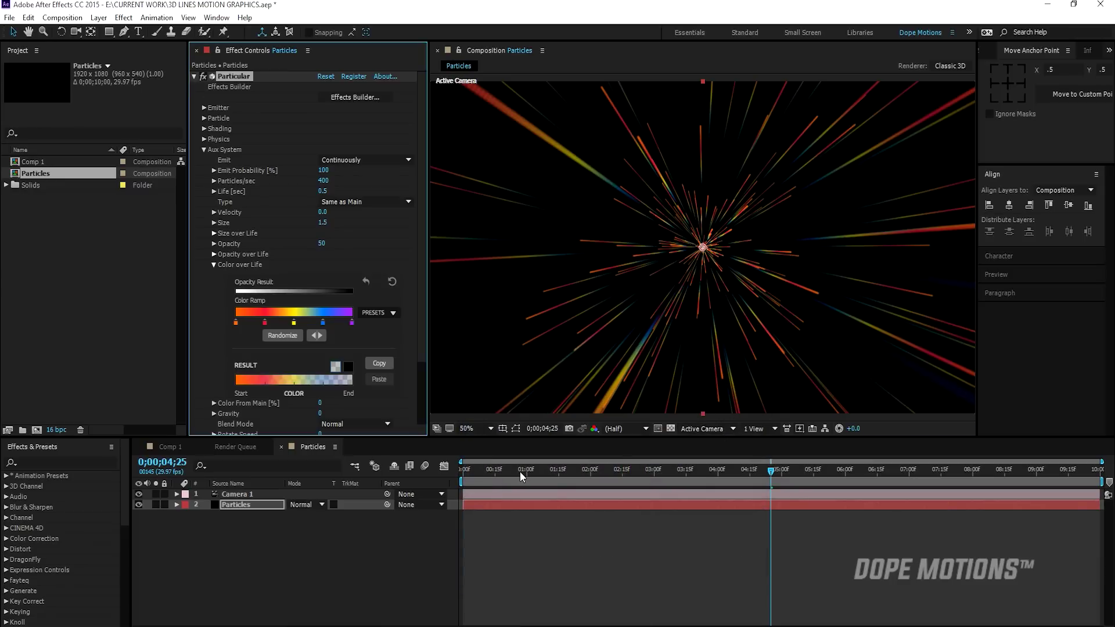
left_click_drag(527, 474, 650, 482)
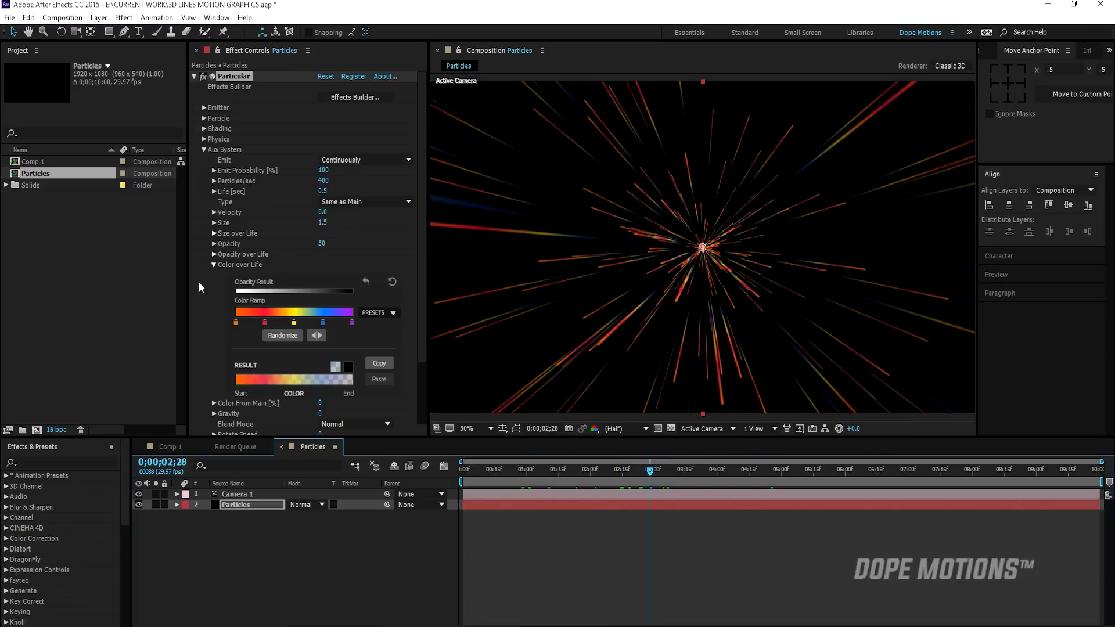
Step: Change the aux particle Feather value from 30 to 10
left_click(214, 264)
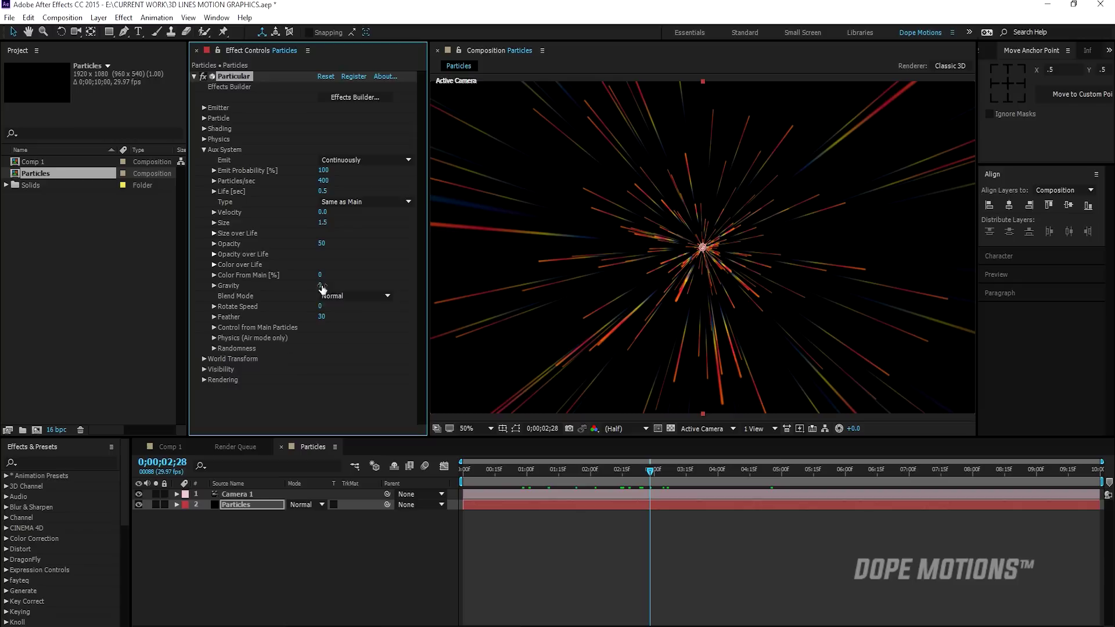
left_click(322, 316)
type("10")
key("Return")
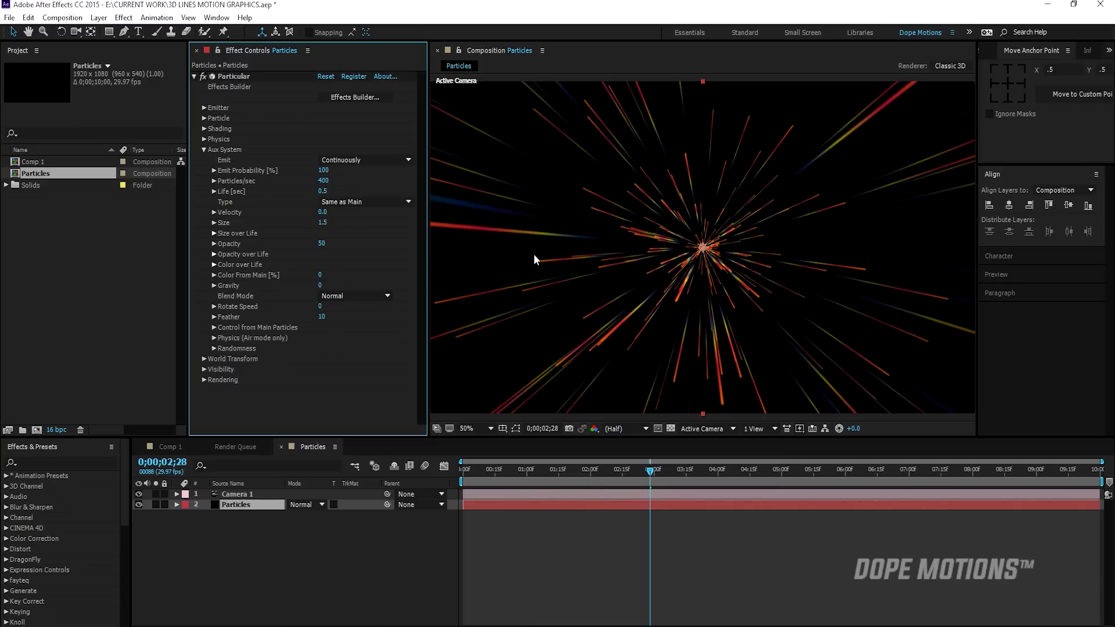
Step: Open the Physics > Air > Turbulence Field settings
left_click(204, 151)
left_click(204, 139)
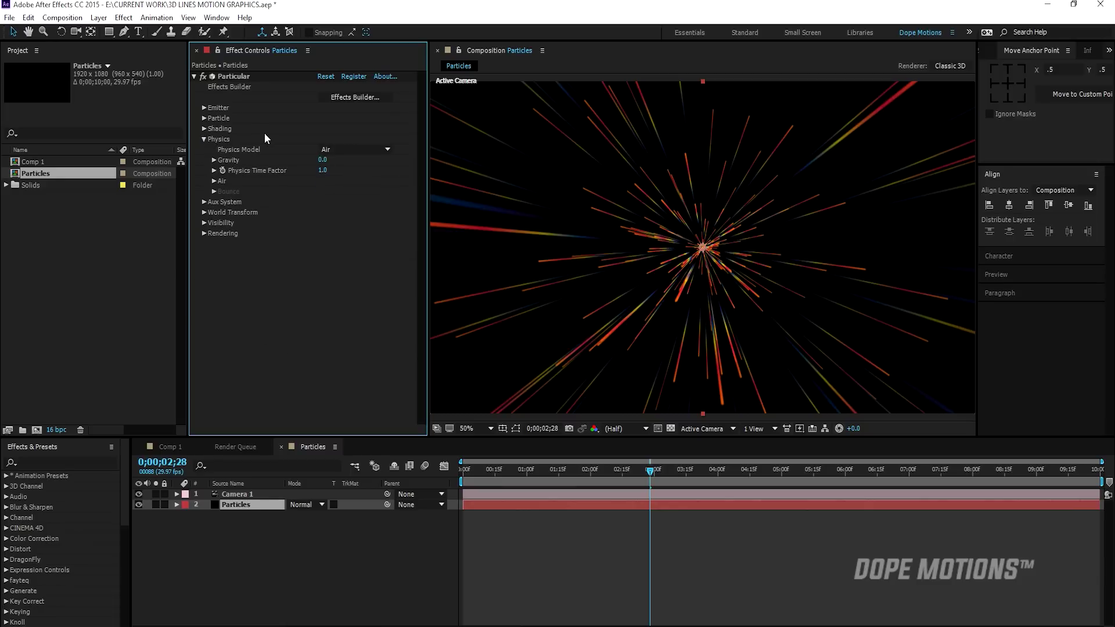
left_click(213, 181)
left_click(223, 297)
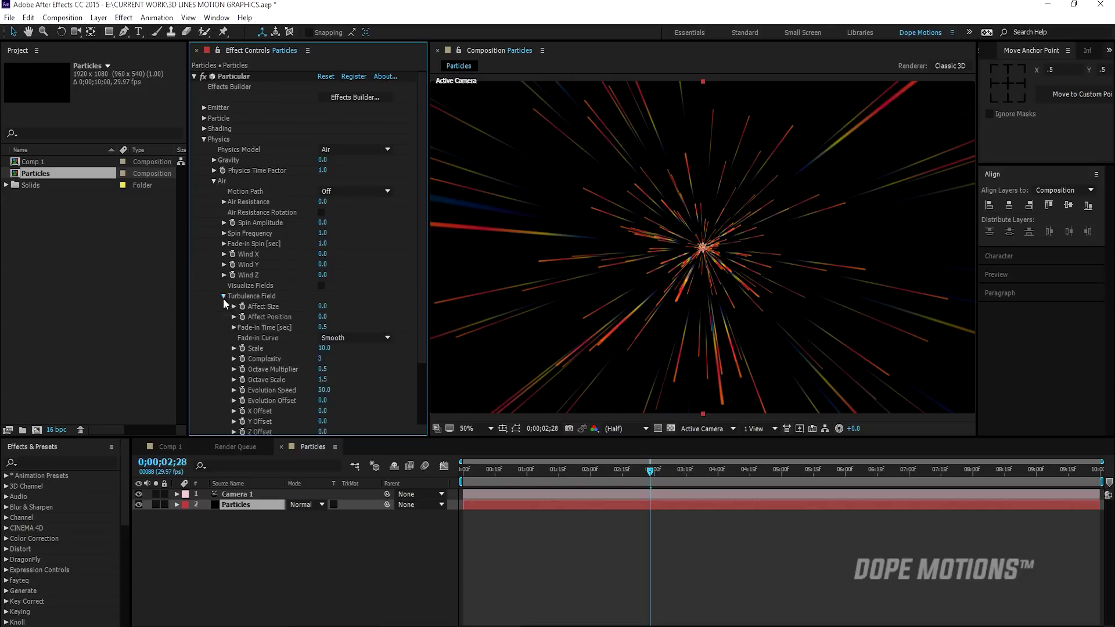
scroll(261, 313, "down", 1)
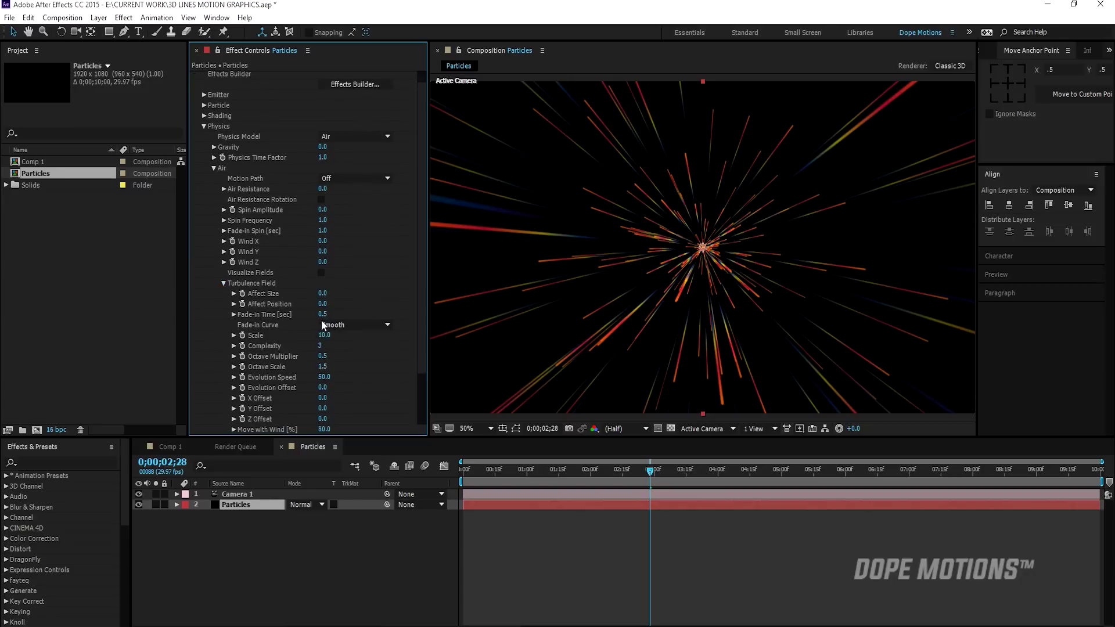
scroll(424, 292, "down", 5)
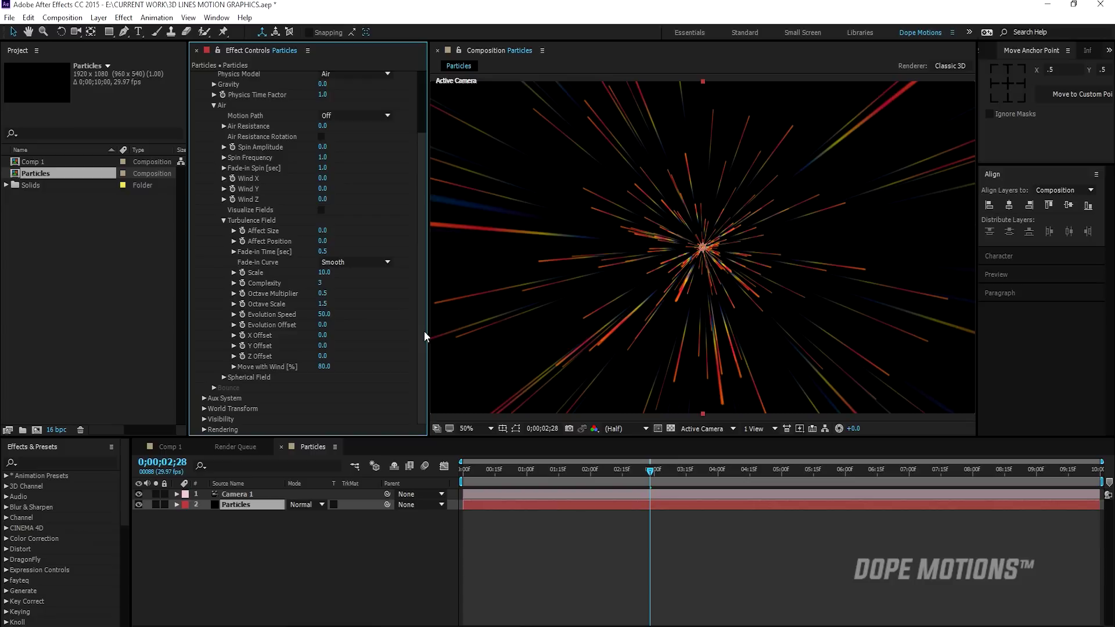
left_click_drag(428, 297, 446, 332)
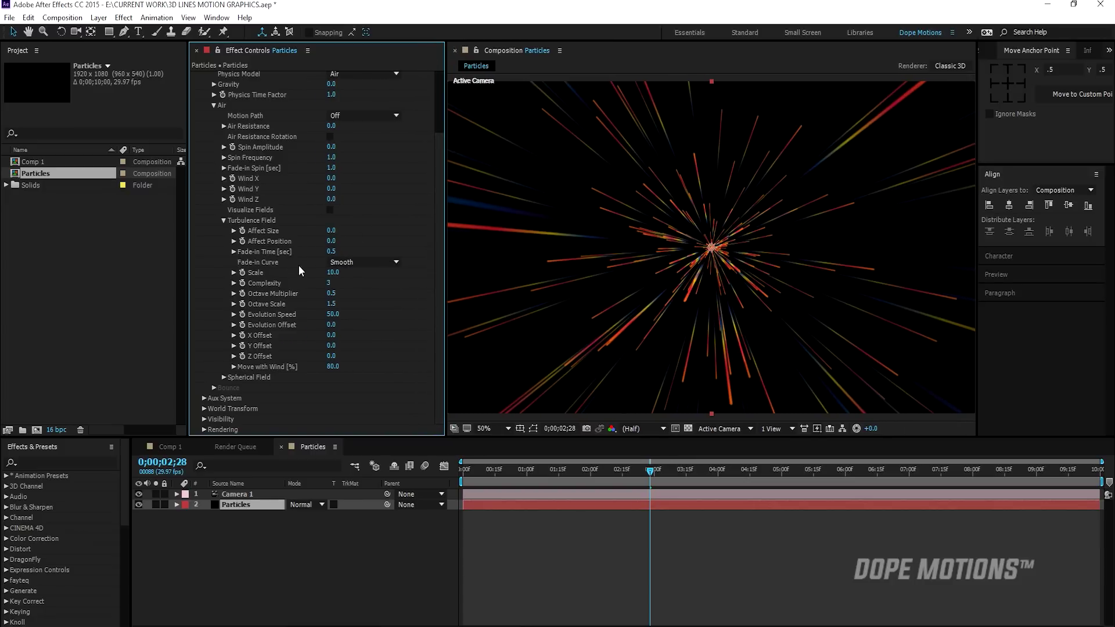
Step: Set turbulence Complexity to 5 and raise Affect Position to 36, checking an early frame
left_click(328, 283)
type("5")
key("Return")
left_click_drag(332, 244, 356, 243)
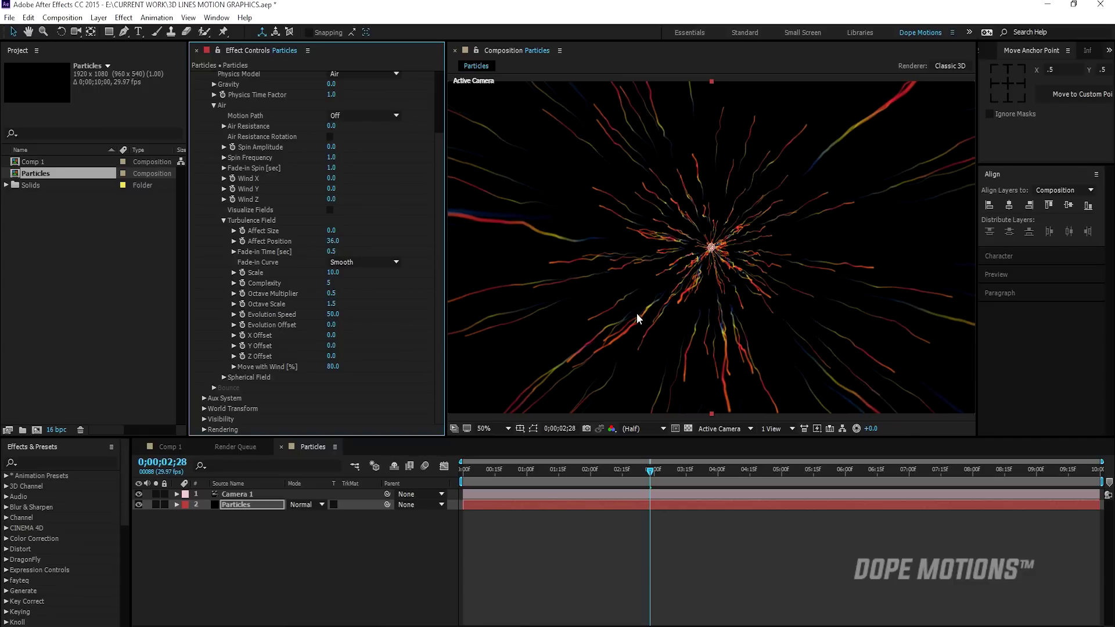
left_click(509, 471)
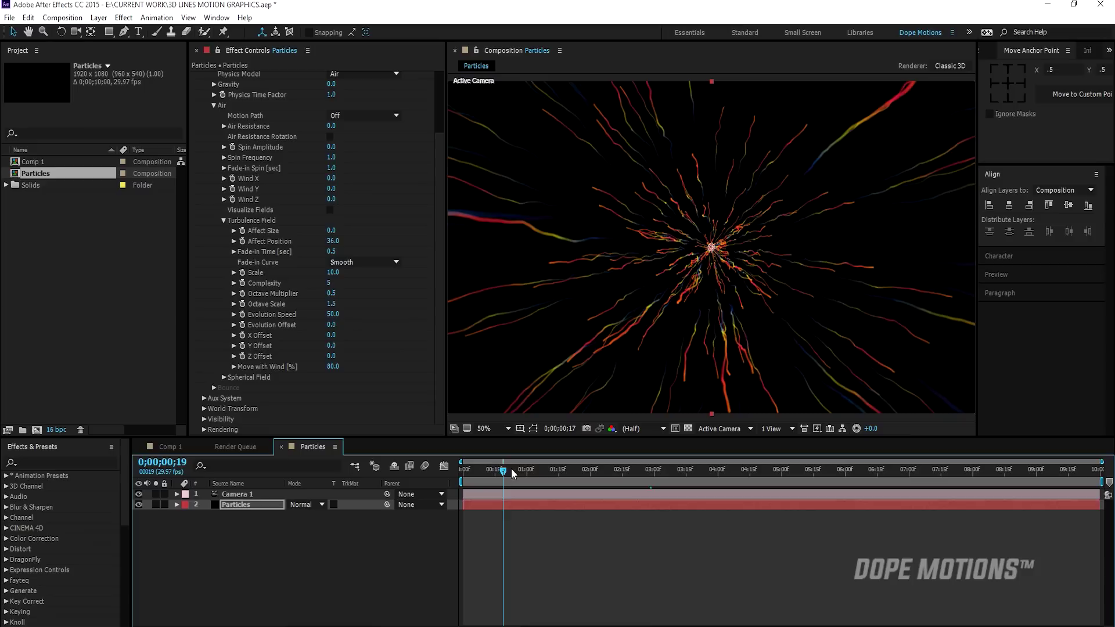
Step: Preview the wavy burst from the start to just past 4 seconds
left_click_drag(528, 471, 748, 481)
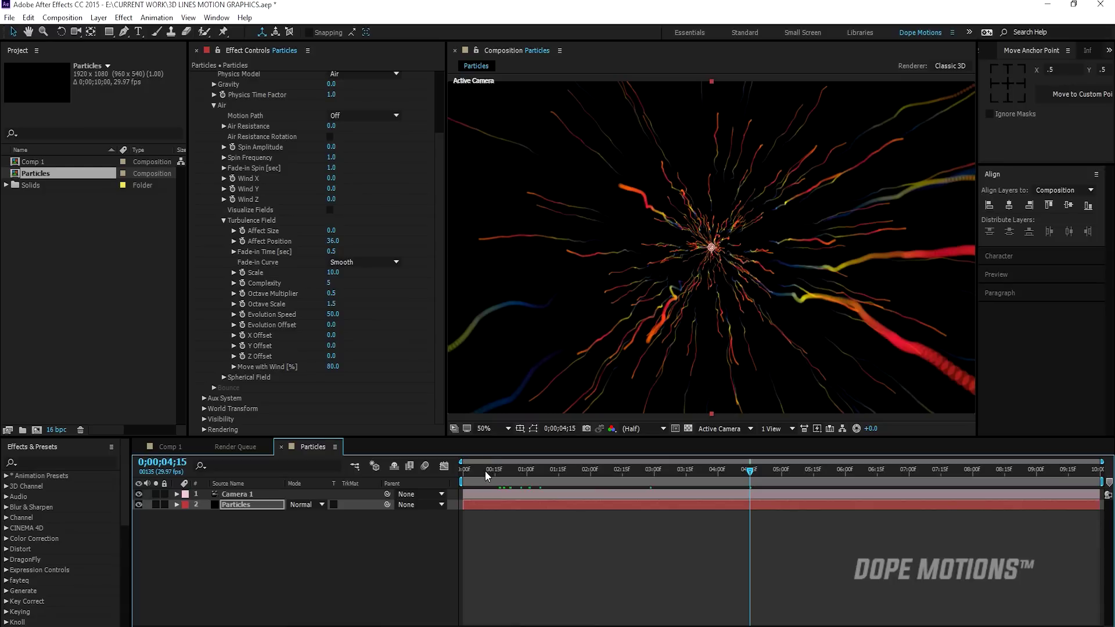
left_click_drag(485, 472, 447, 475)
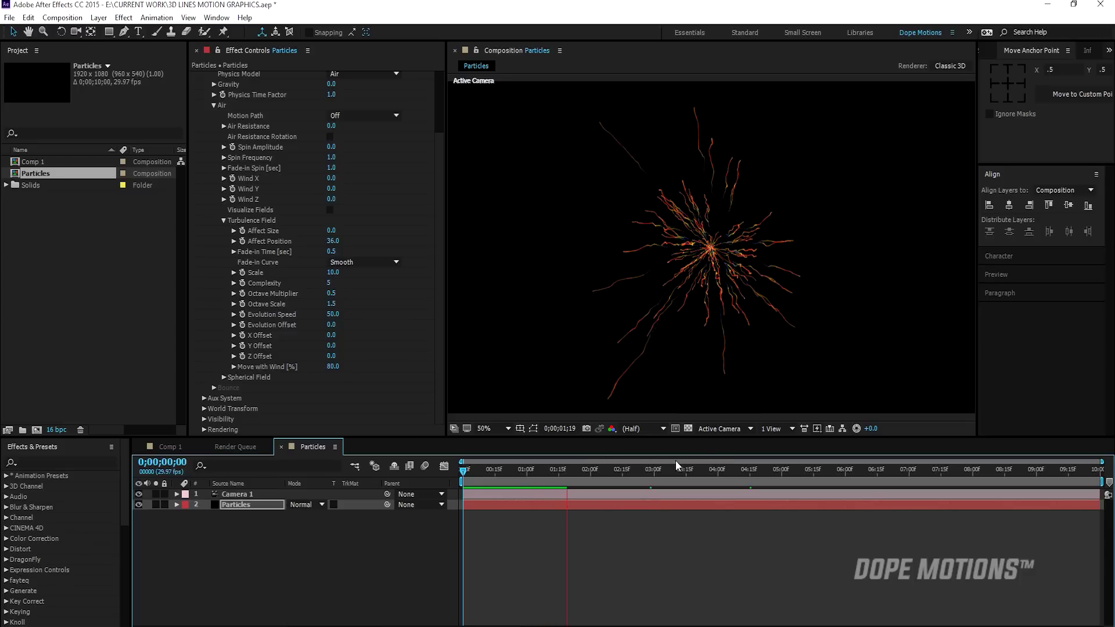
left_click_drag(671, 467, 734, 482)
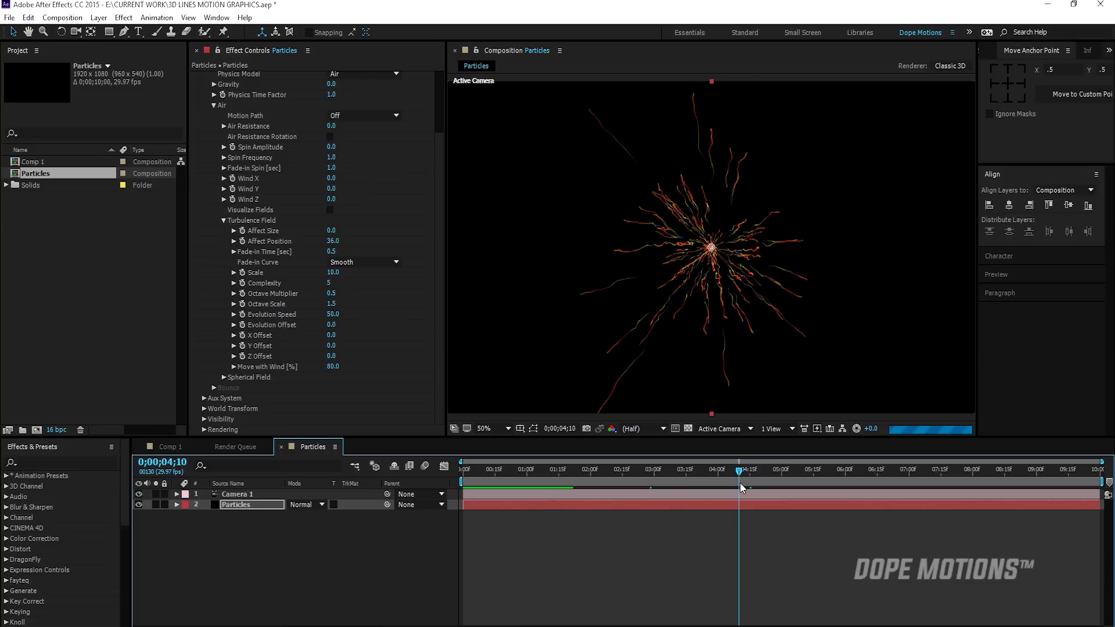
mouse_move(739, 483)
left_mouse_down()
mouse_move(727, 483)
mouse_move(737, 483)
left_mouse_up()
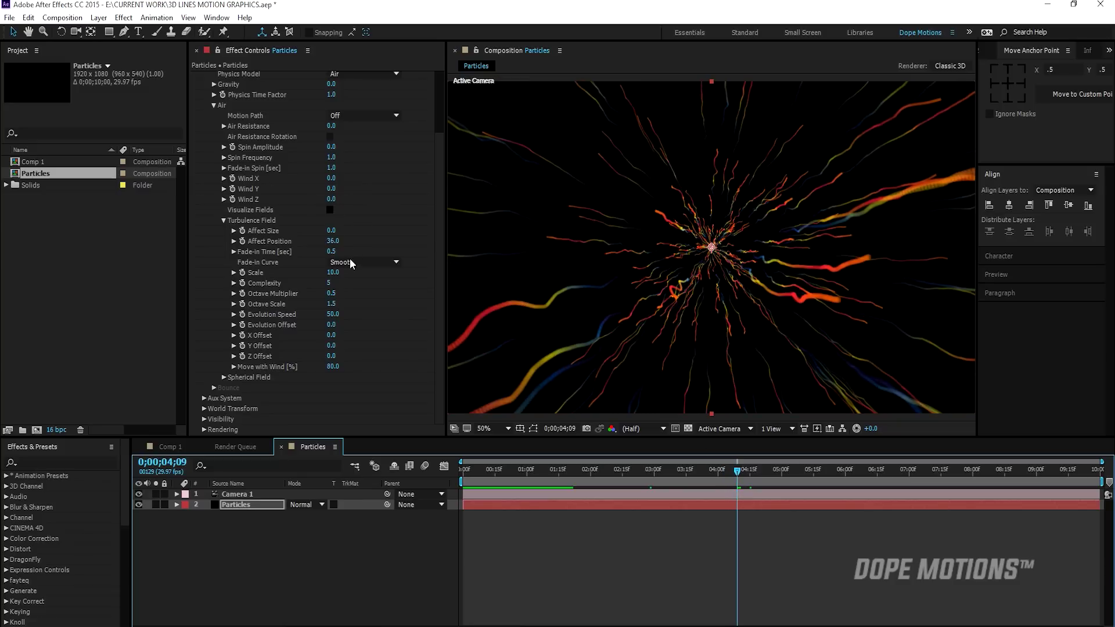
Step: Set turbulence Affect Position to 0 and collapse the Air group
left_click(332, 241)
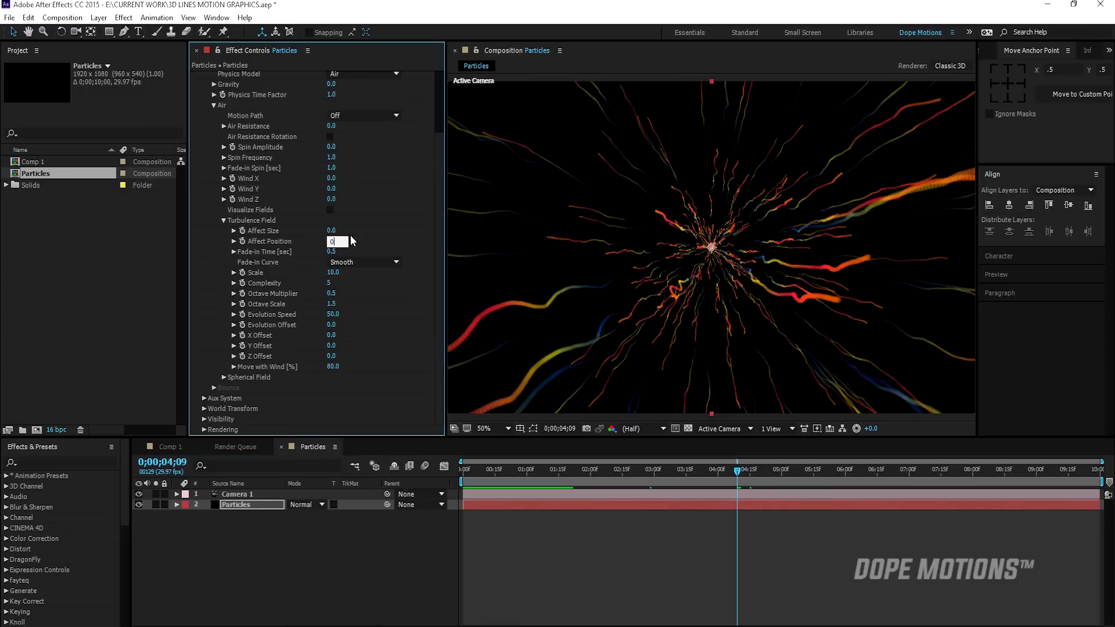
type("0")
key("Return")
scroll(365, 233, "up", 1)
scroll(265, 192, "up", 1)
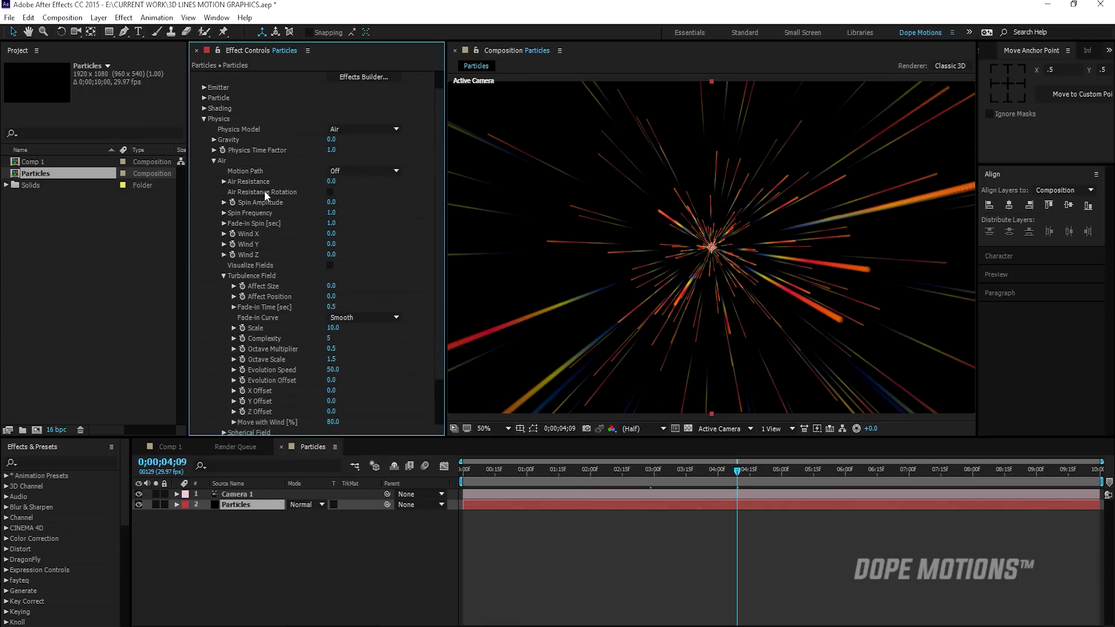
left_click(212, 160)
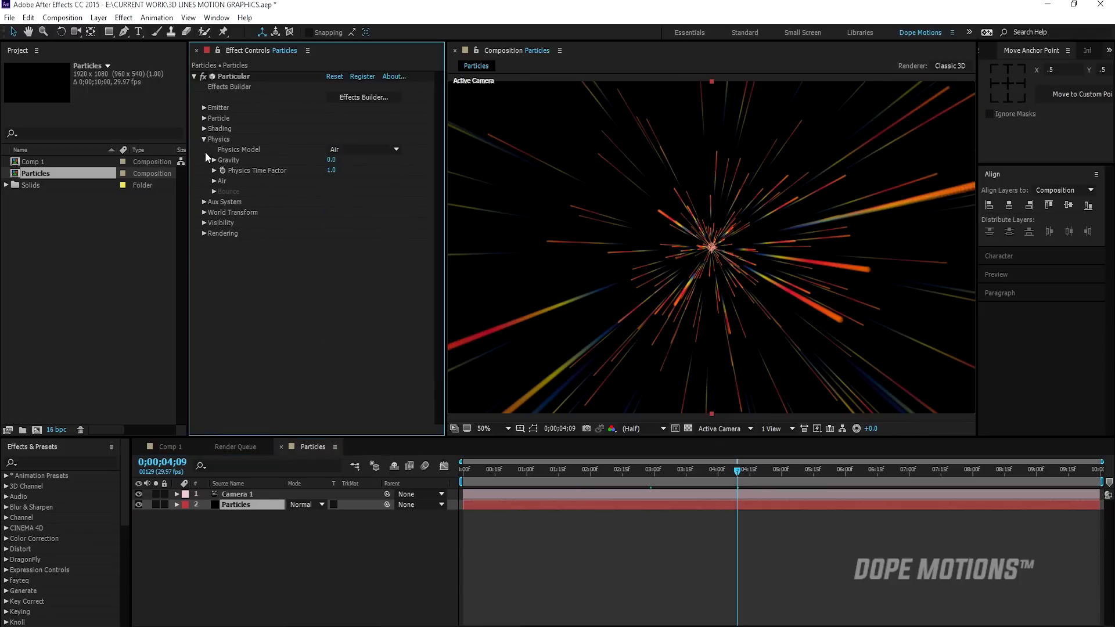
left_click(204, 201)
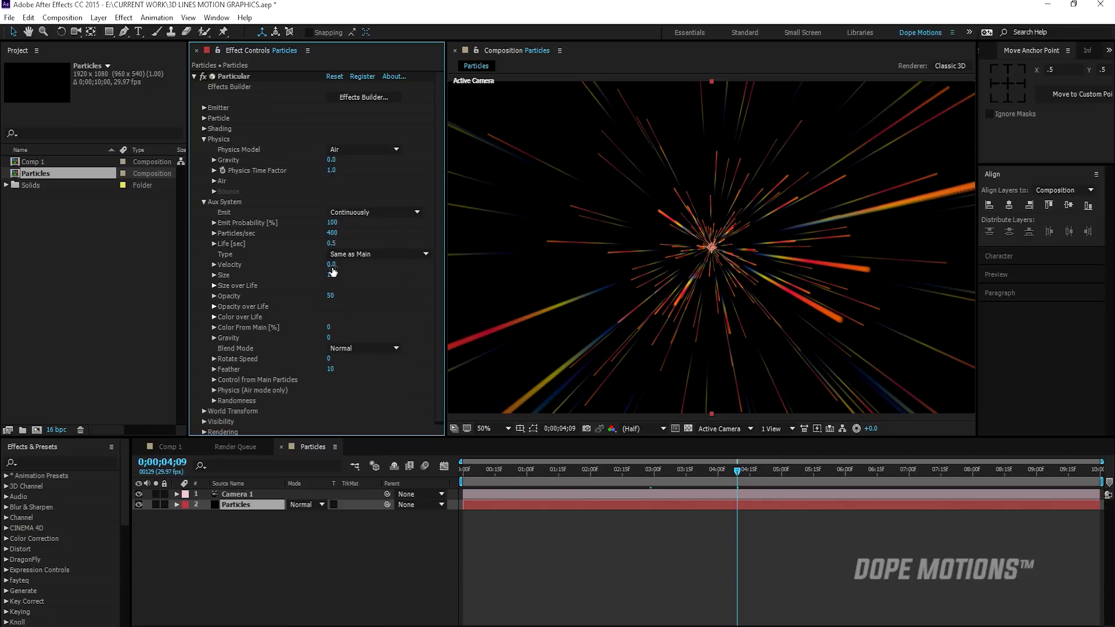
Step: Set the Aux System Velocity to 100
left_click_drag(332, 264, 343, 265)
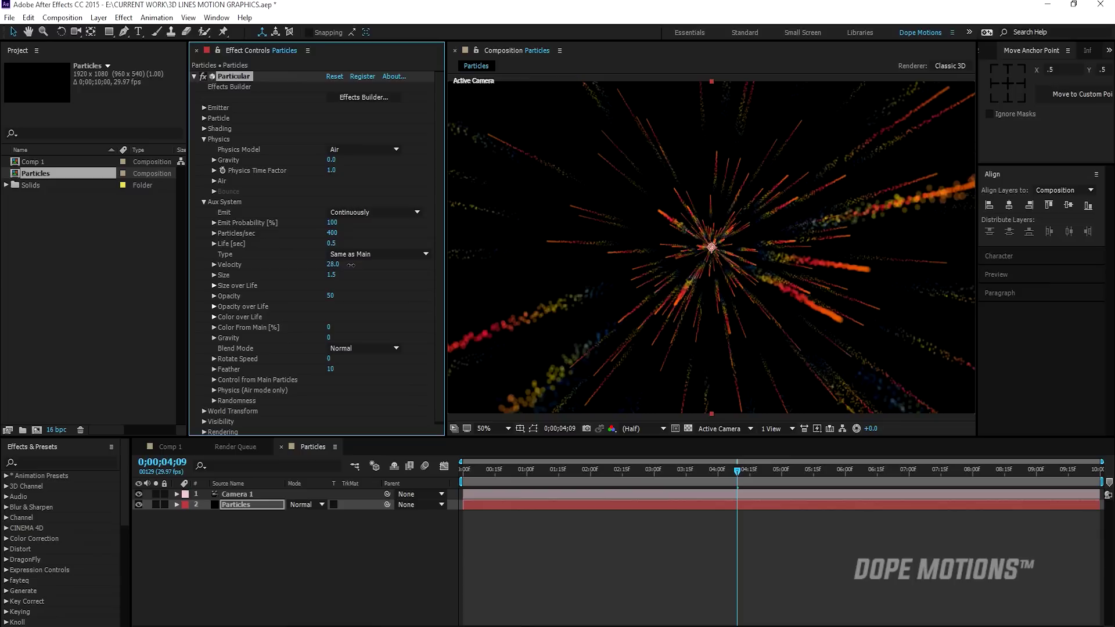
left_click(336, 264)
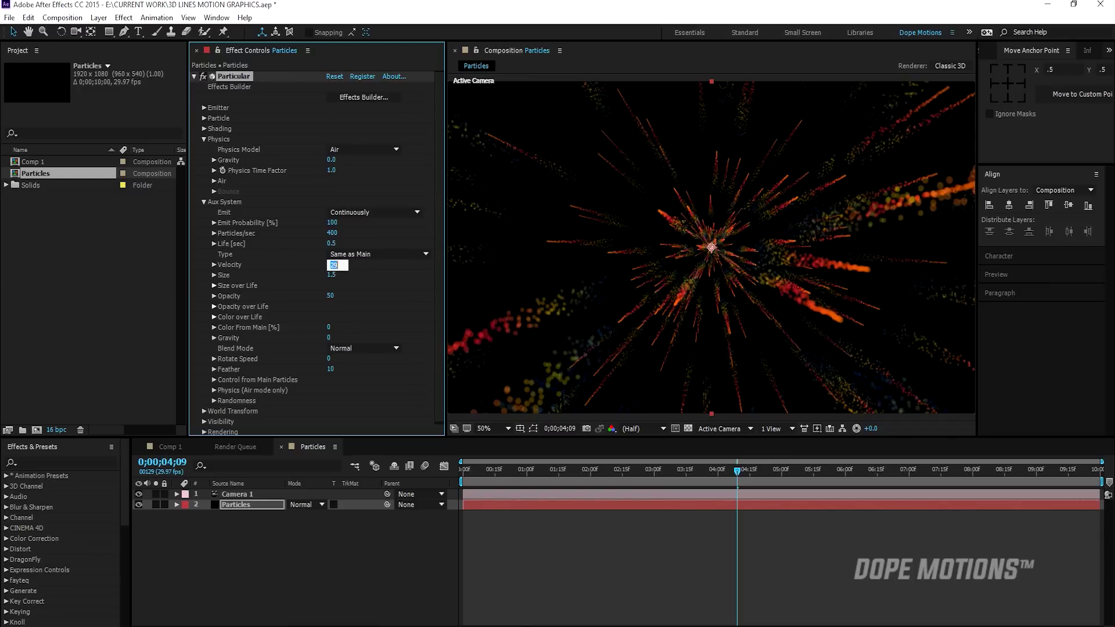
type("100")
key("Return")
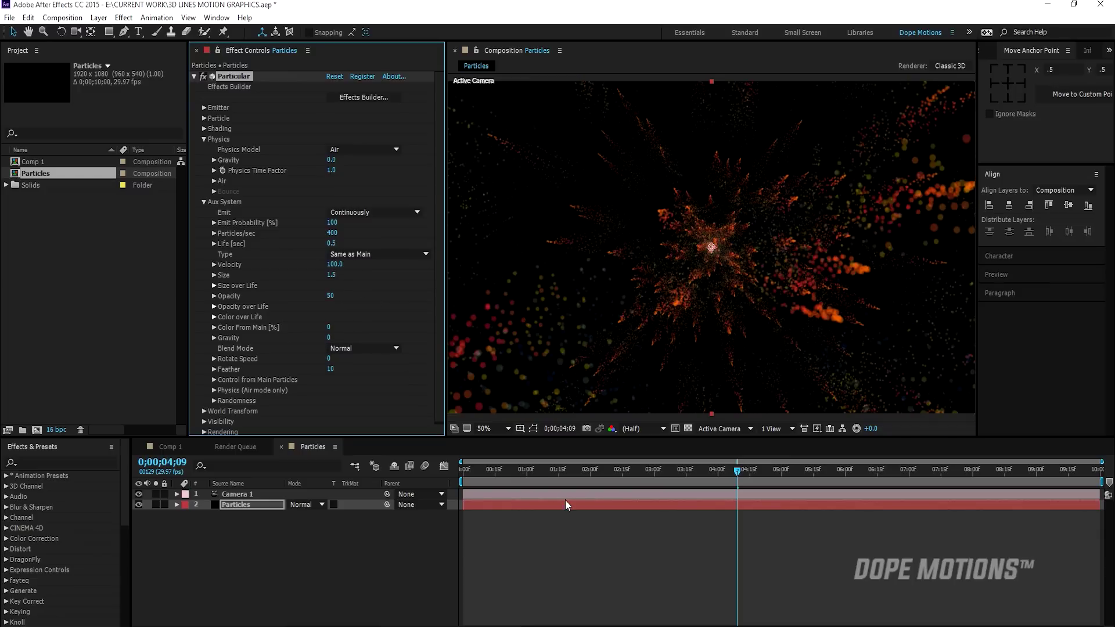
Step: Preview the scattered burst from 1;14, orbit around it and scrub forward
left_click(556, 471)
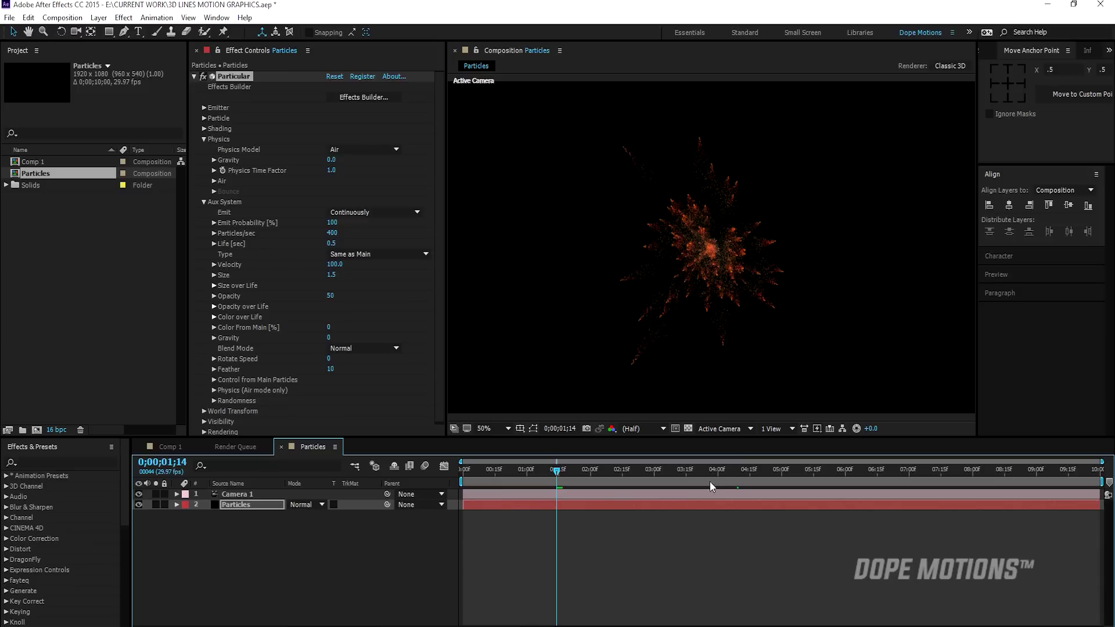
key("space")
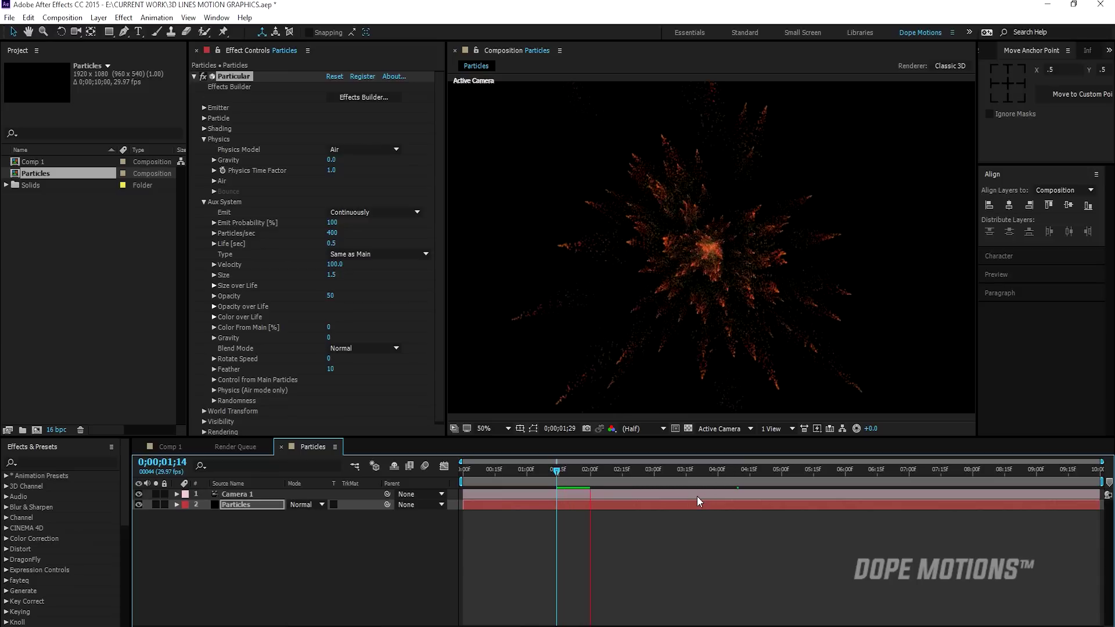
left_click(614, 468)
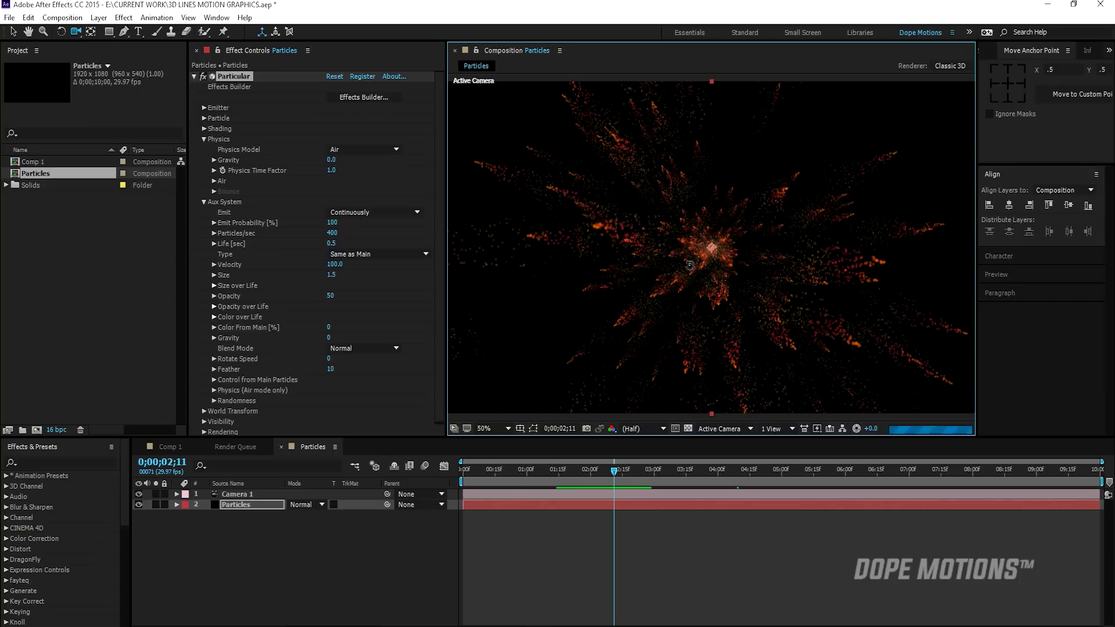
left_click_drag(690, 265, 711, 260)
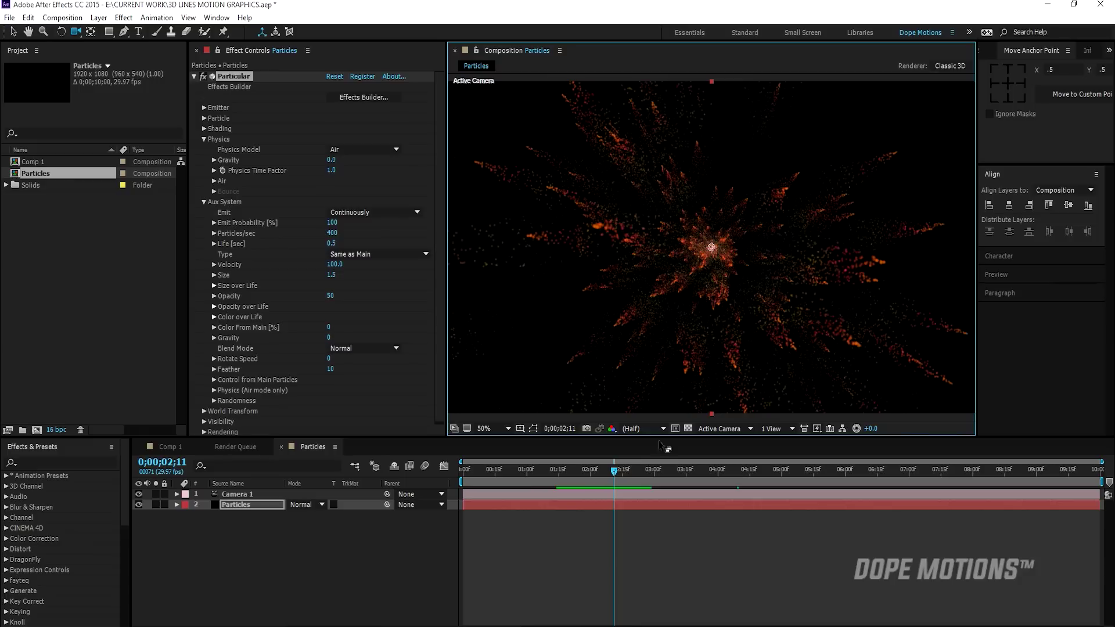
left_click_drag(566, 465, 646, 480)
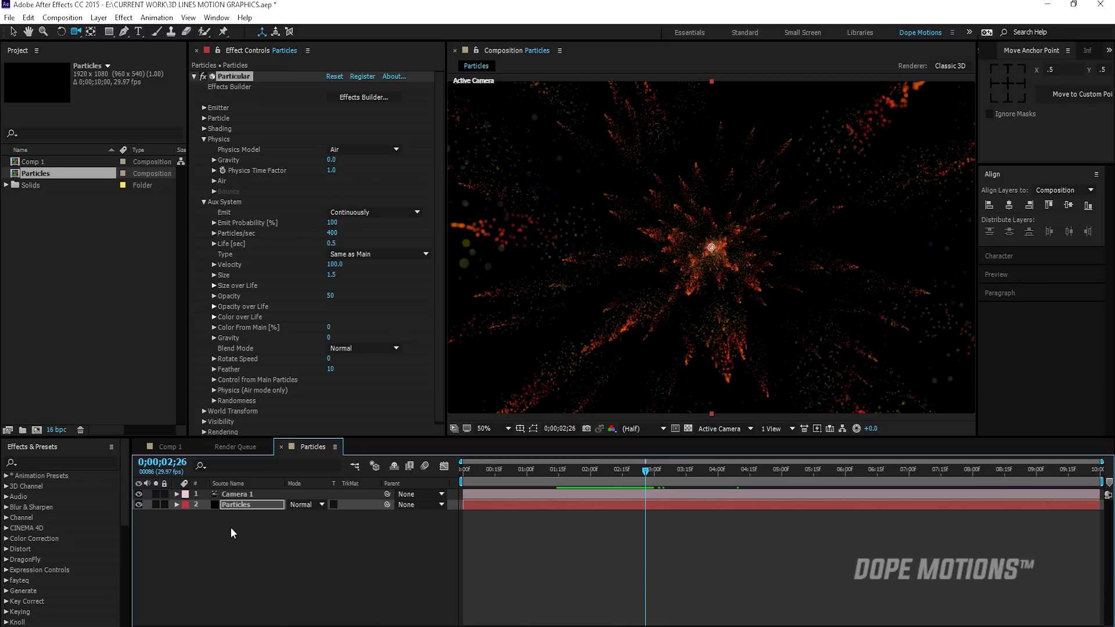
Step: Duplicate the Particles layer and set the copy's aux Velocity to 0
left_click(238, 507)
key("ctrl+d")
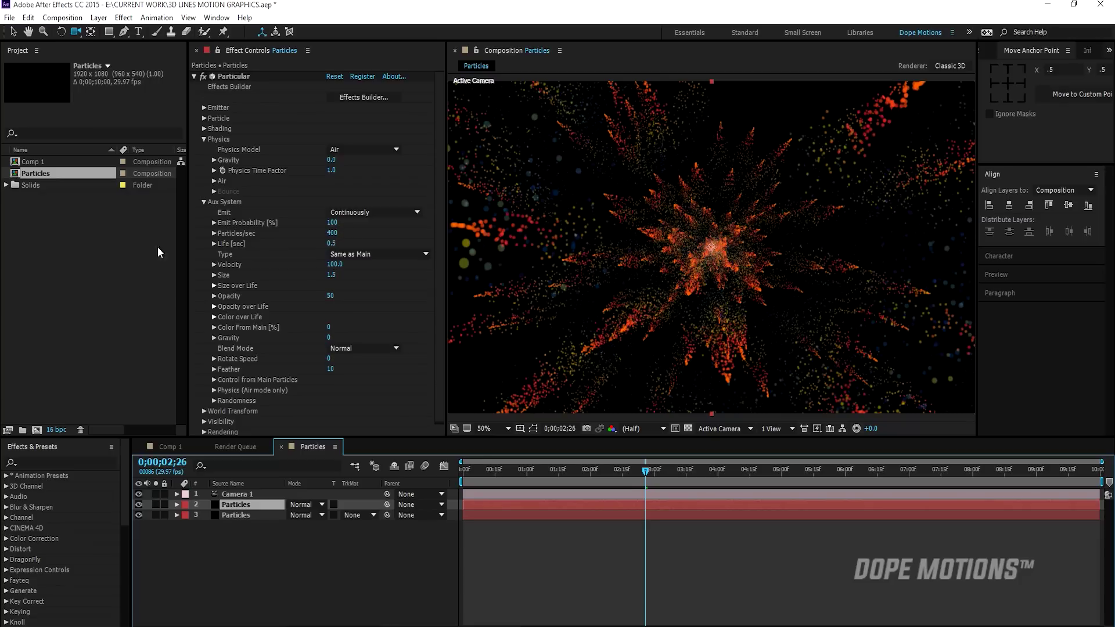
left_click(334, 264)
type("0")
key("Return")
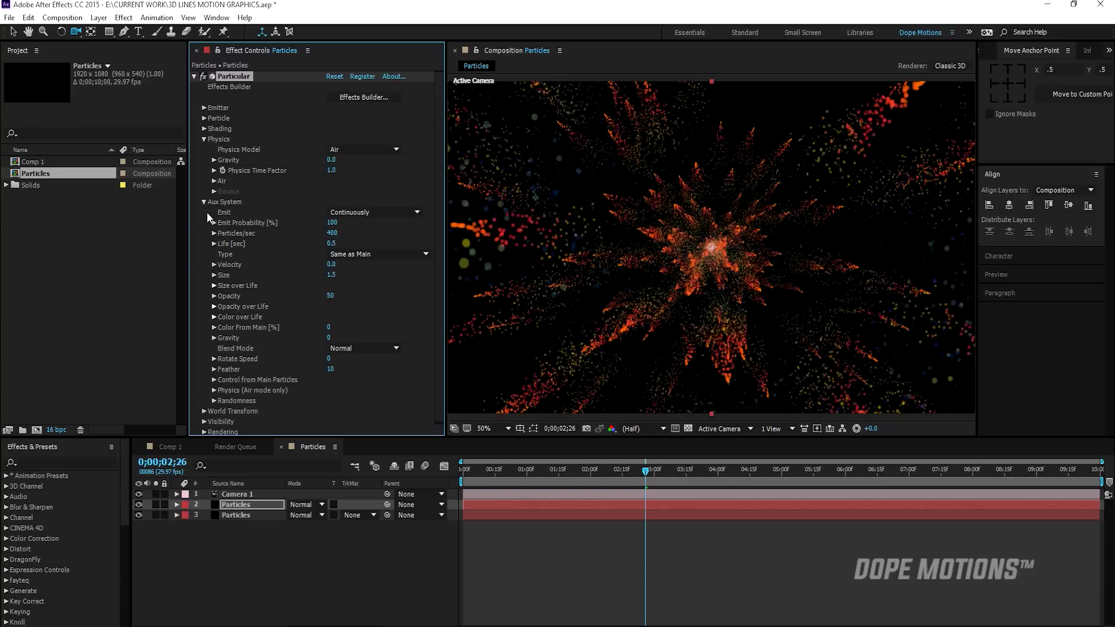
Step: Scrub to about 2 seconds and recheck the Aux System settings
left_click(203, 204)
left_click_drag(569, 475, 592, 473)
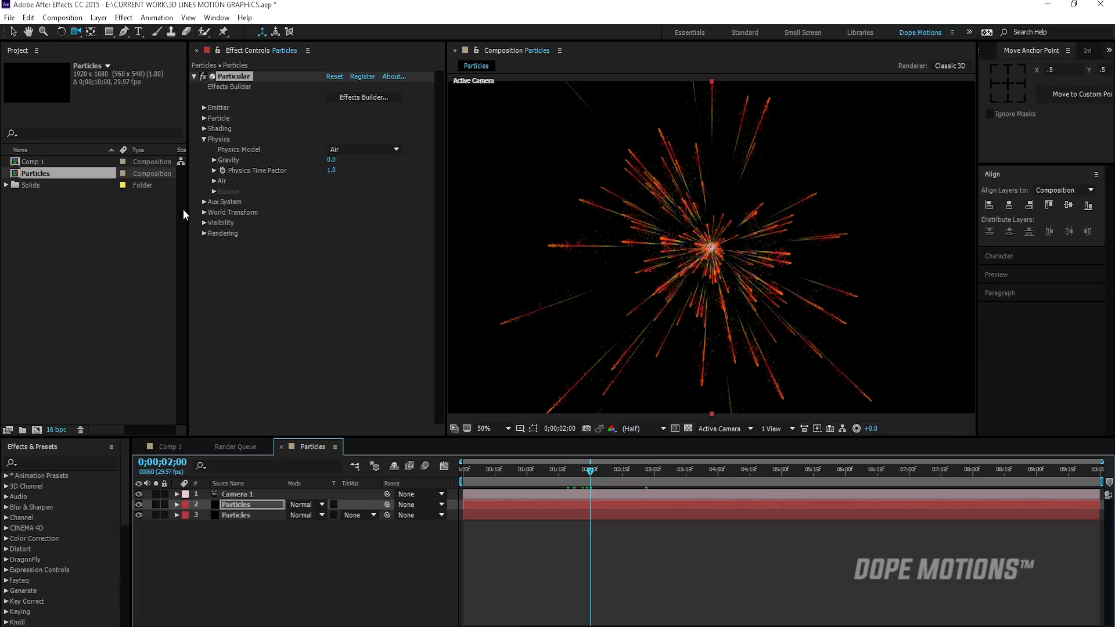
left_click(204, 203)
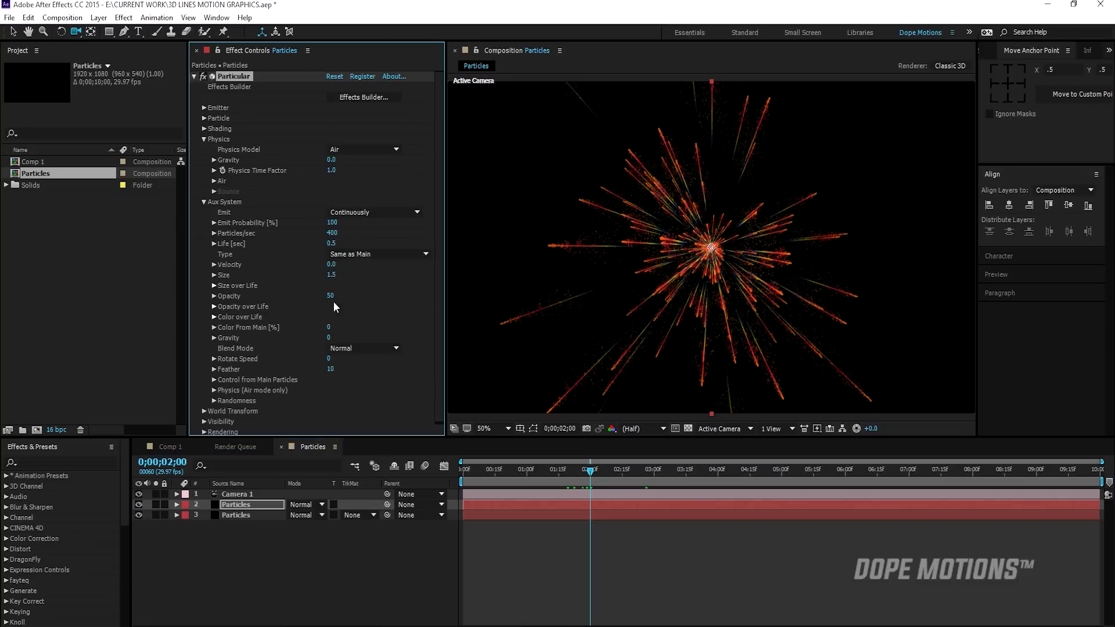
scroll(255, 358, "down", 1)
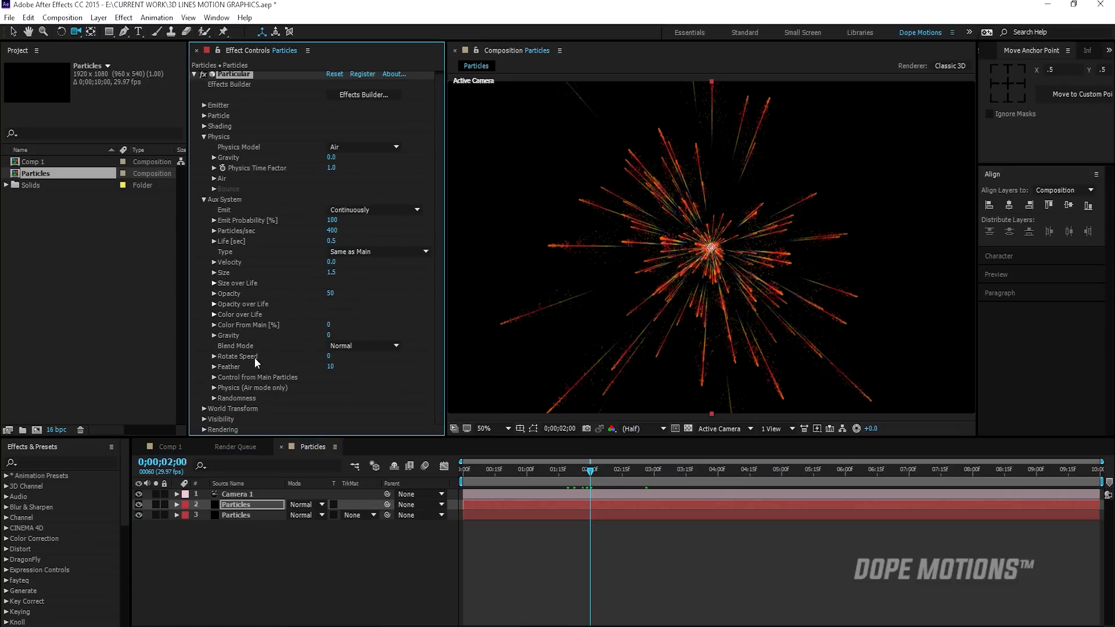
scroll(232, 232, "up", 1)
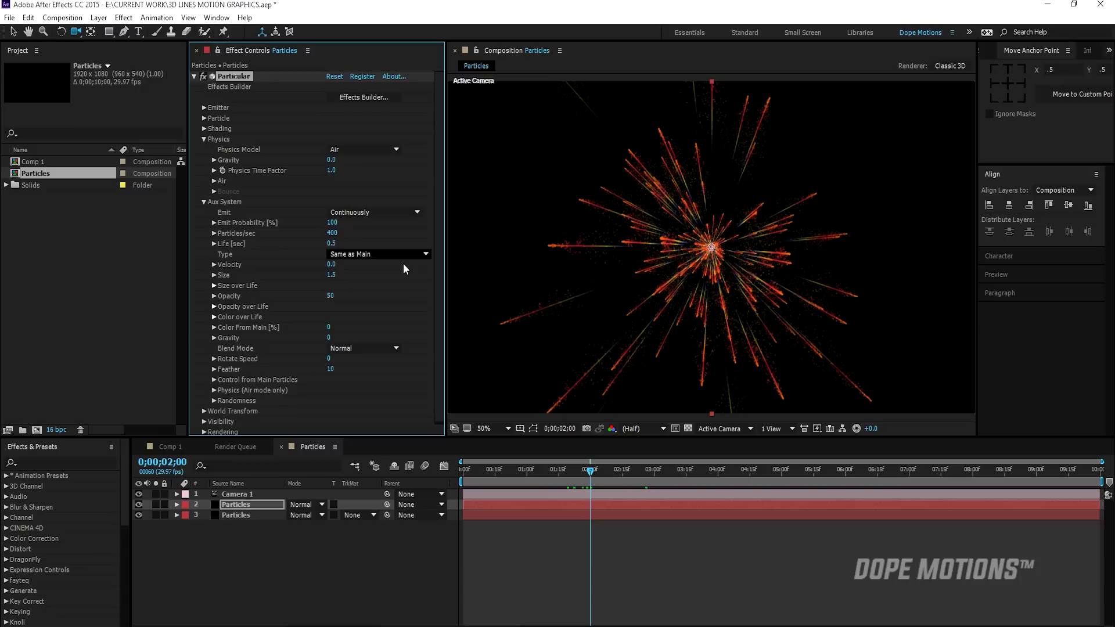
scroll(366, 290, "down", 1)
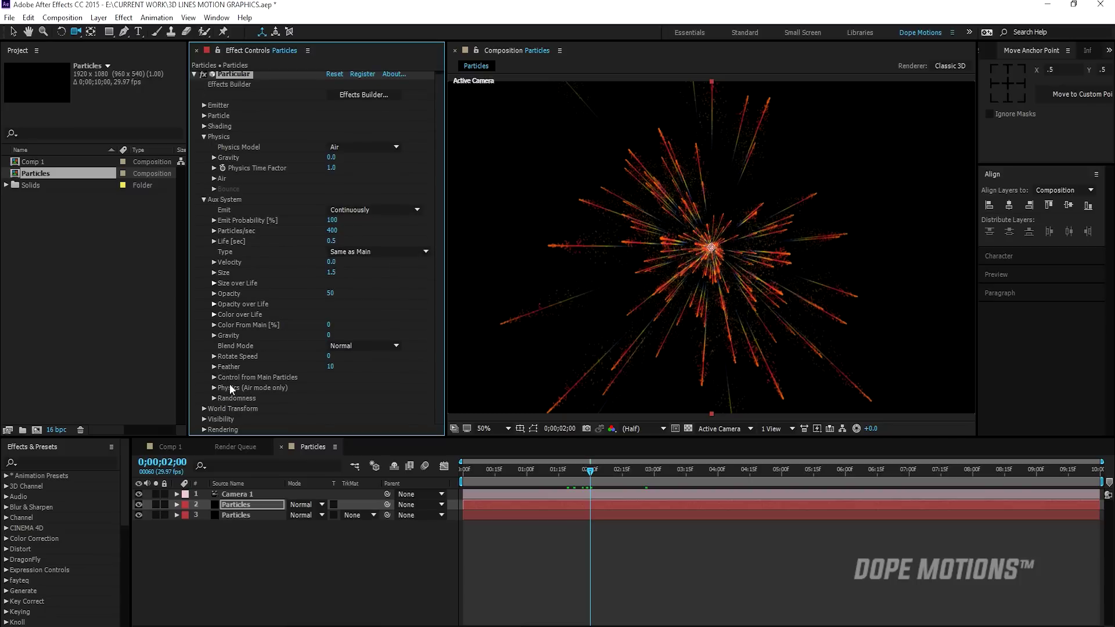
Step: Set Air > Turbulence Field Affect Position to 50 and scrub through the wavy burst
left_click(203, 200)
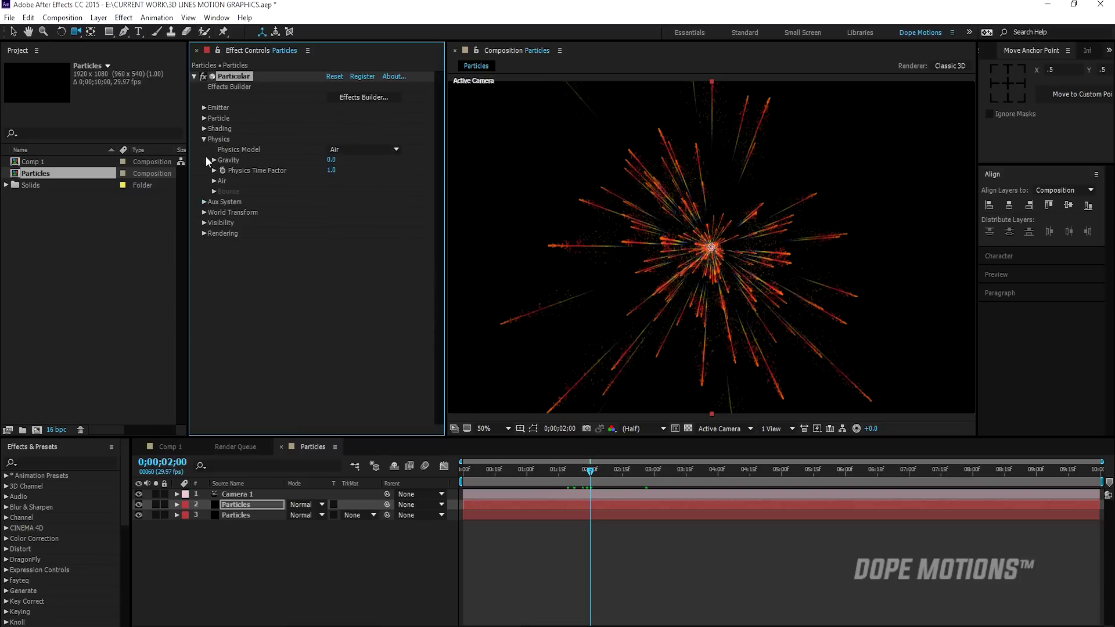
left_click(213, 178)
scroll(216, 185, "down", 1)
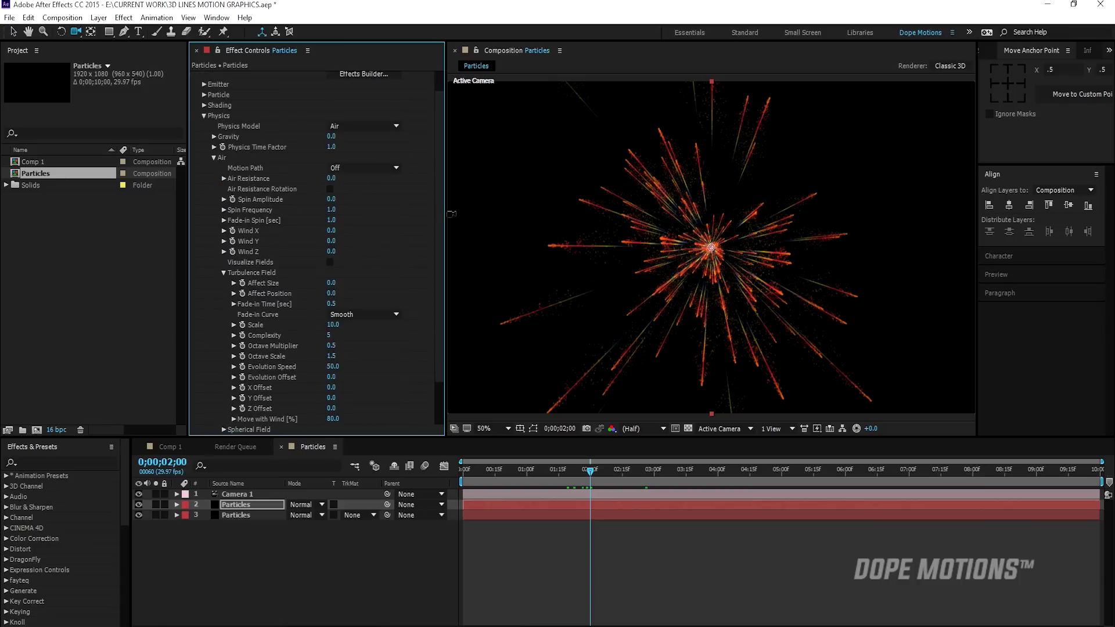
scroll(363, 264, "down", 3)
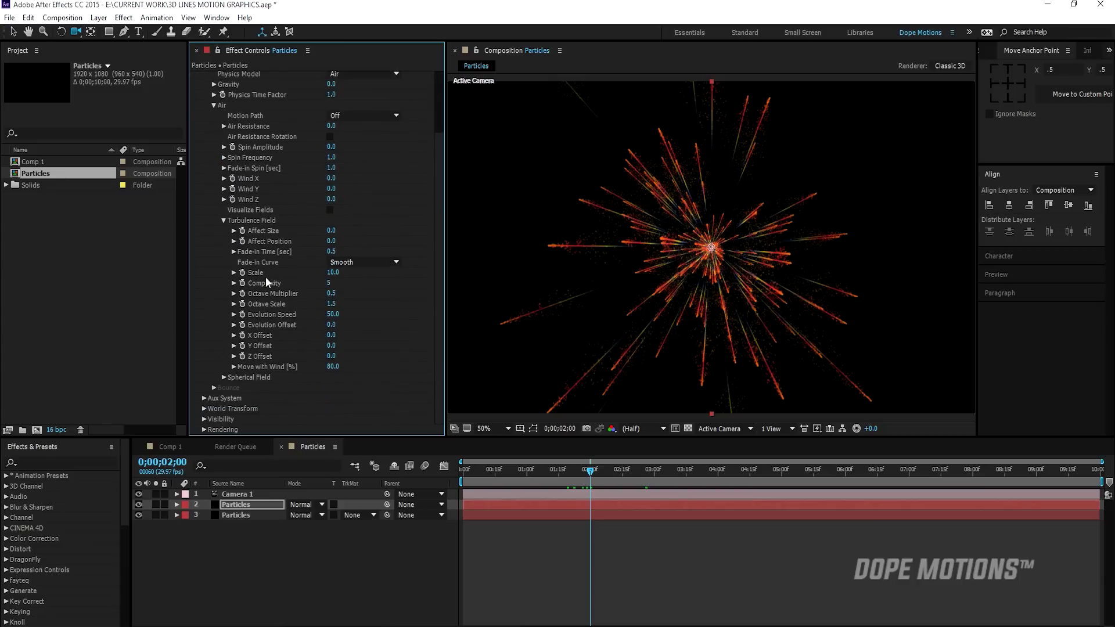
left_click(330, 241)
key("Return")
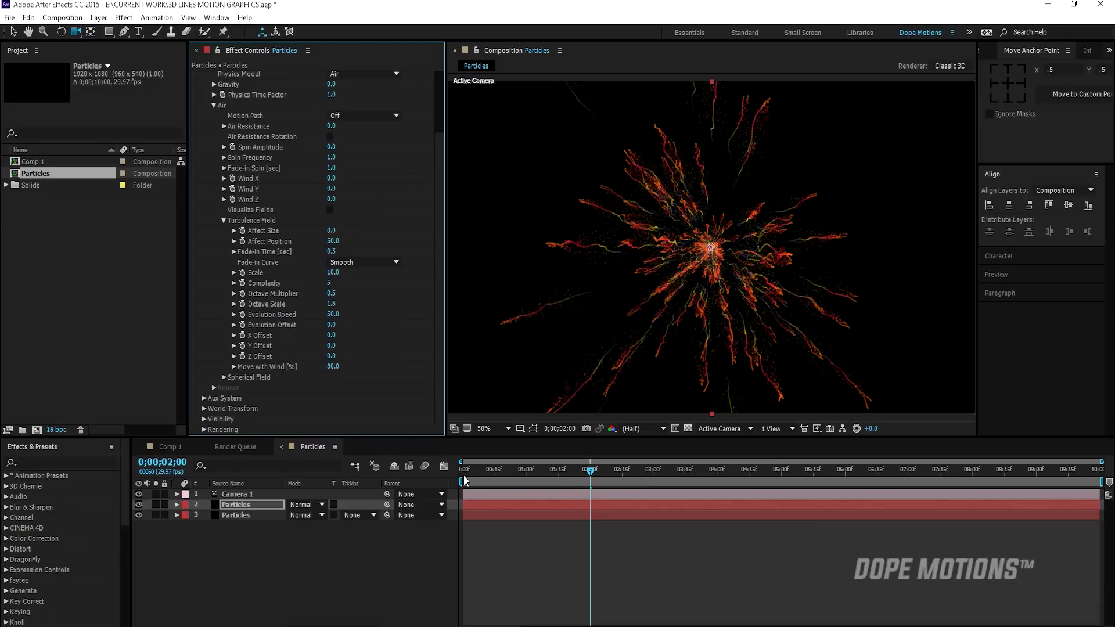
left_click_drag(503, 468, 691, 475)
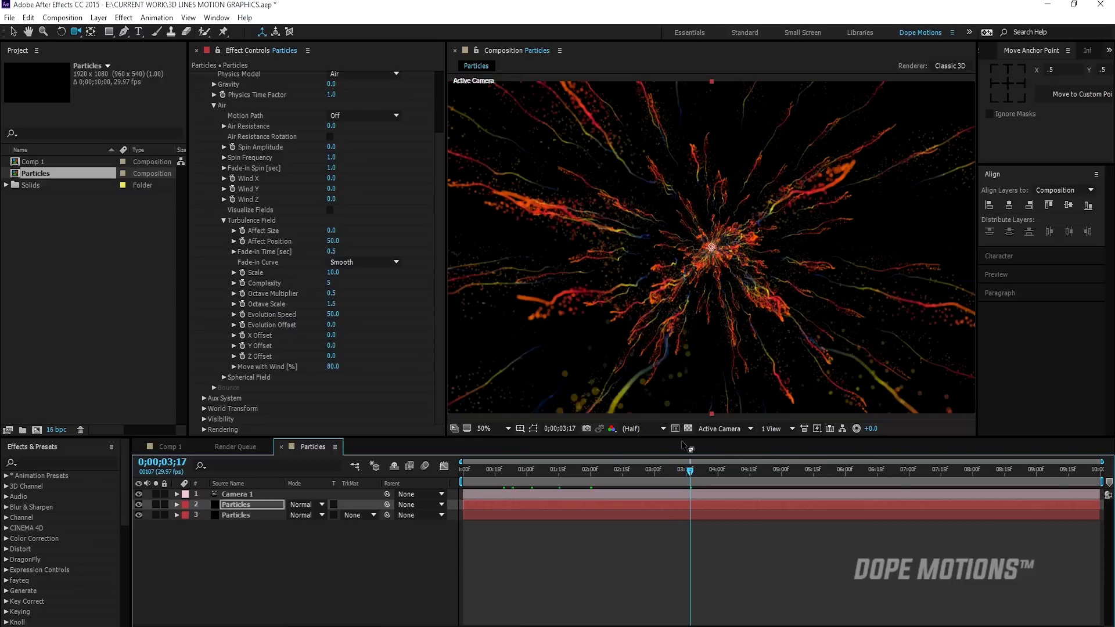
Step: Create a new solid layer named OP
right_click(226, 555)
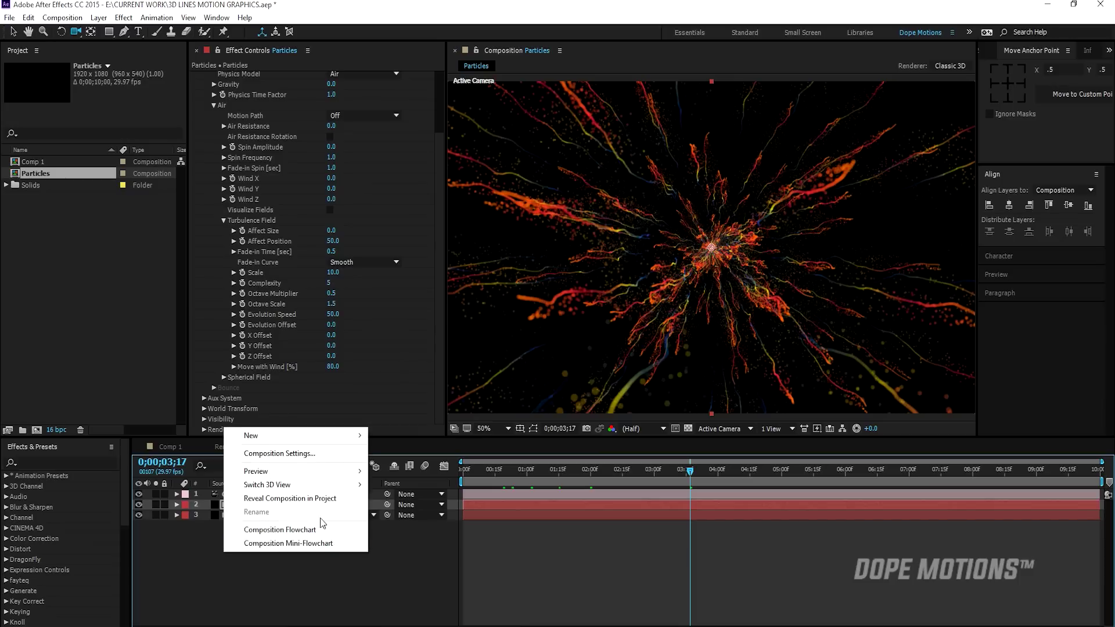
mouse_move(326, 436)
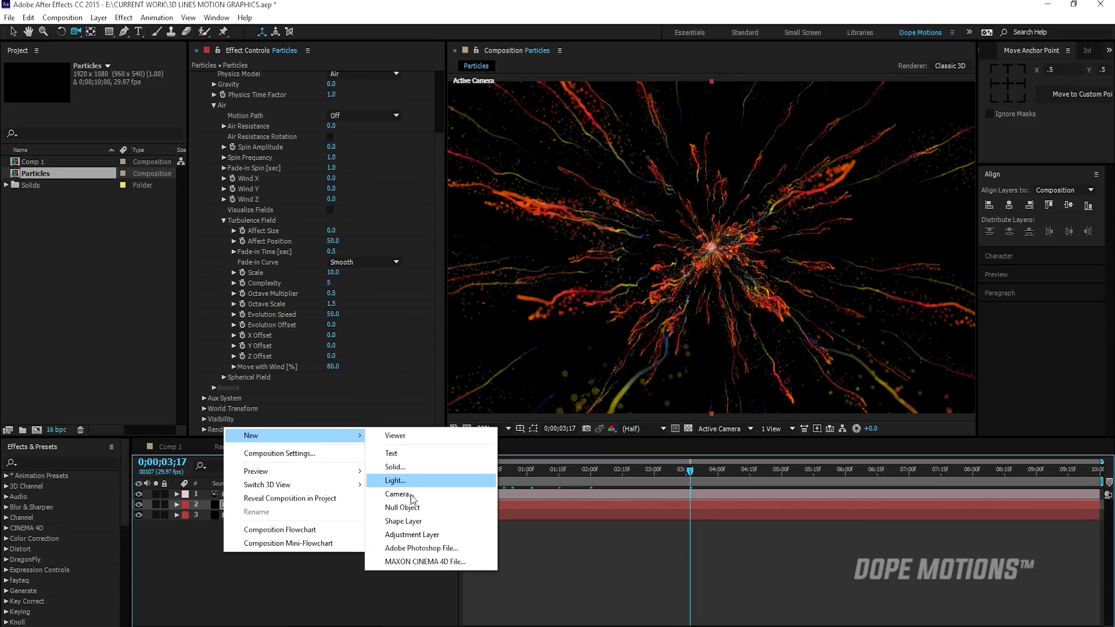
left_click(422, 469)
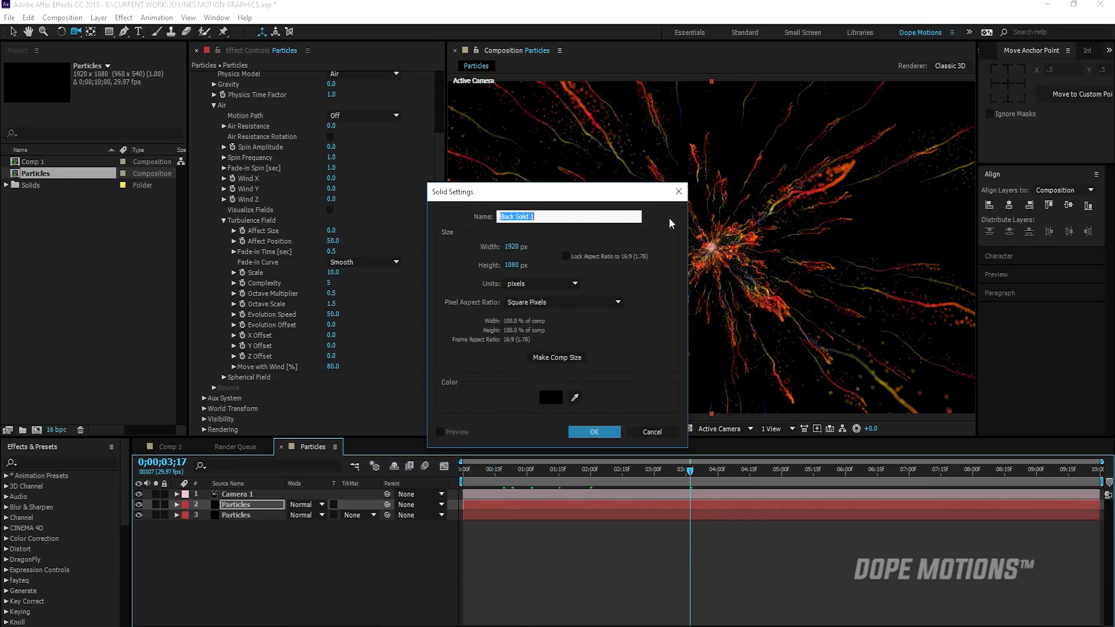
type("OP")
left_click(607, 435)
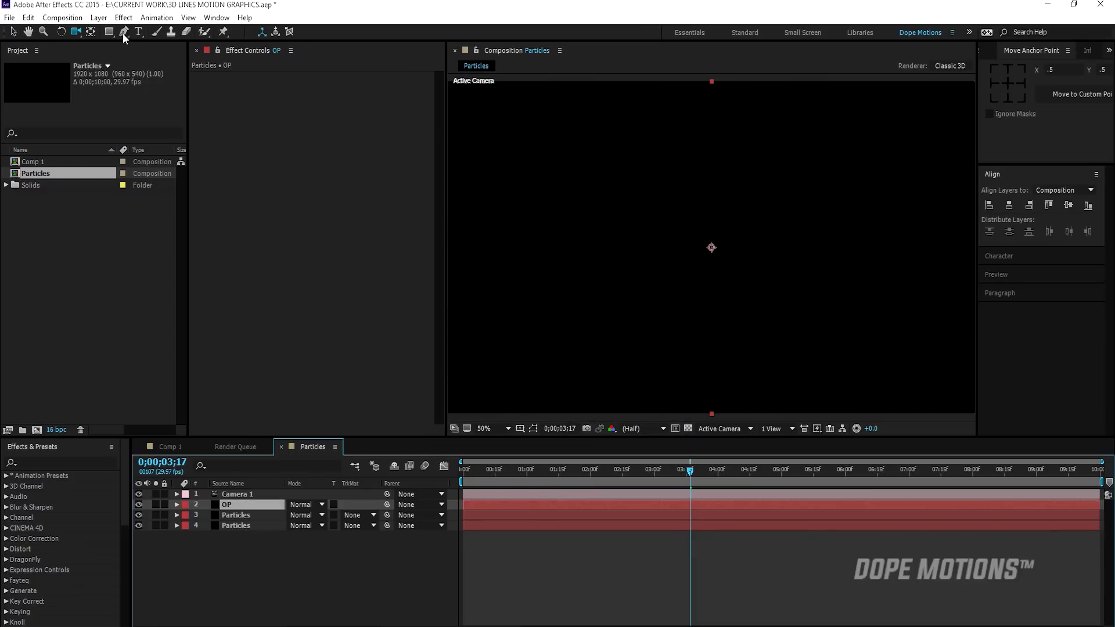
Step: Apply Optical Flares to OP and set its blend mode to Screen
left_click(124, 17)
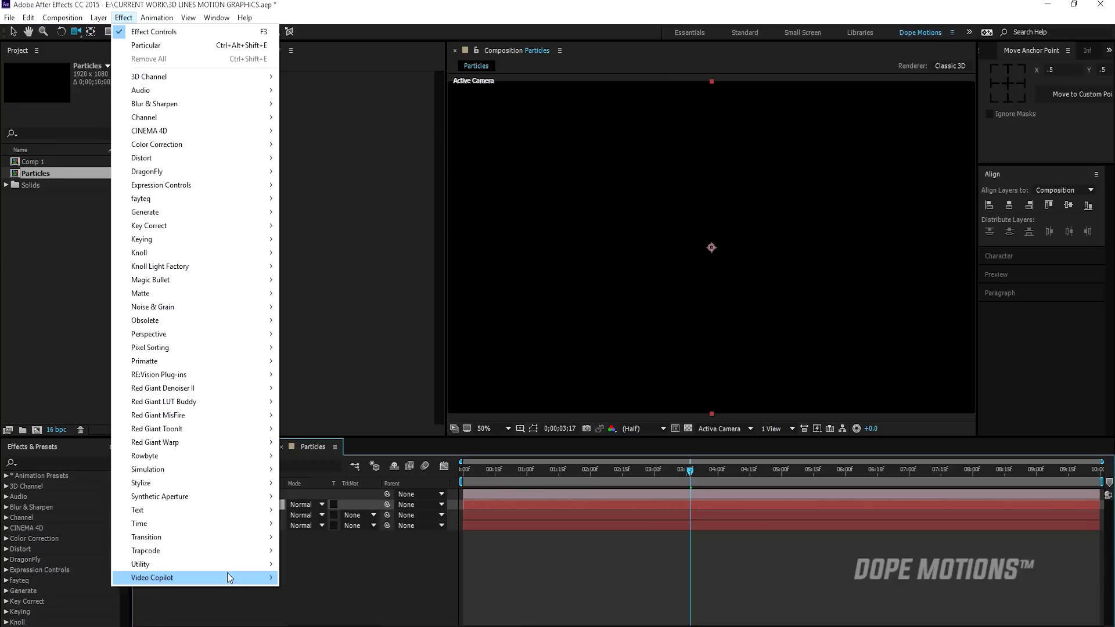
mouse_move(238, 579)
left_click(329, 593)
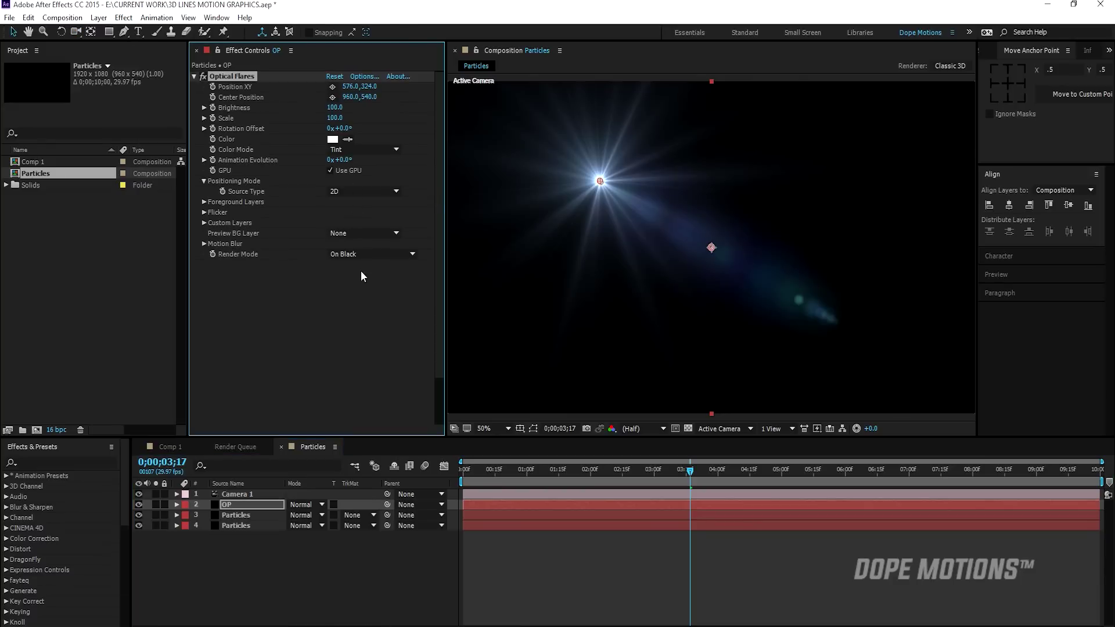
left_click(322, 505)
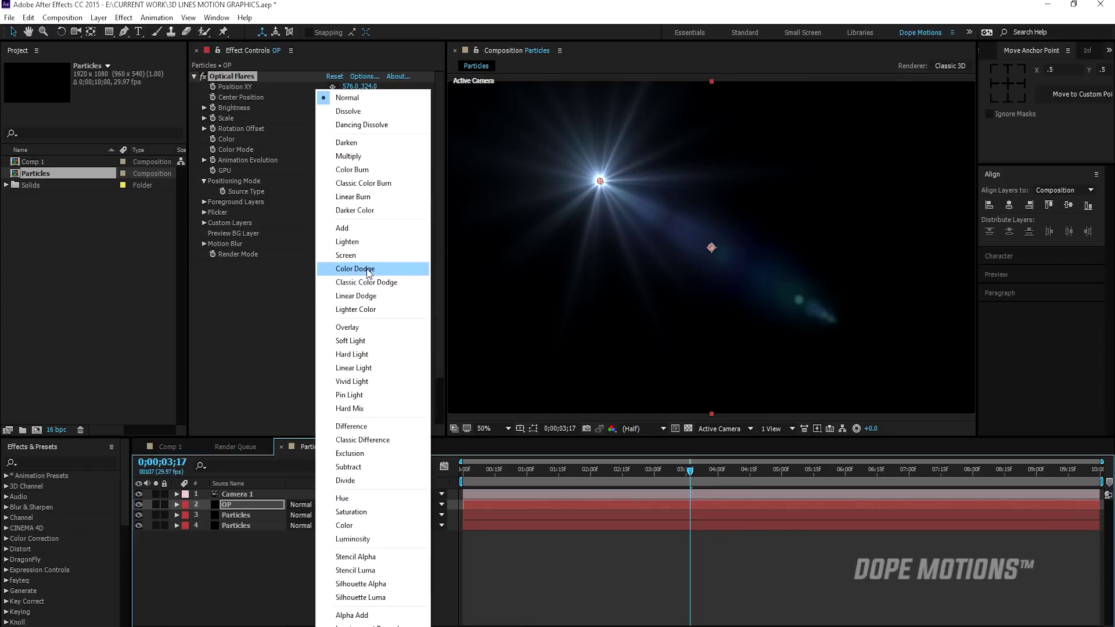
left_click(362, 256)
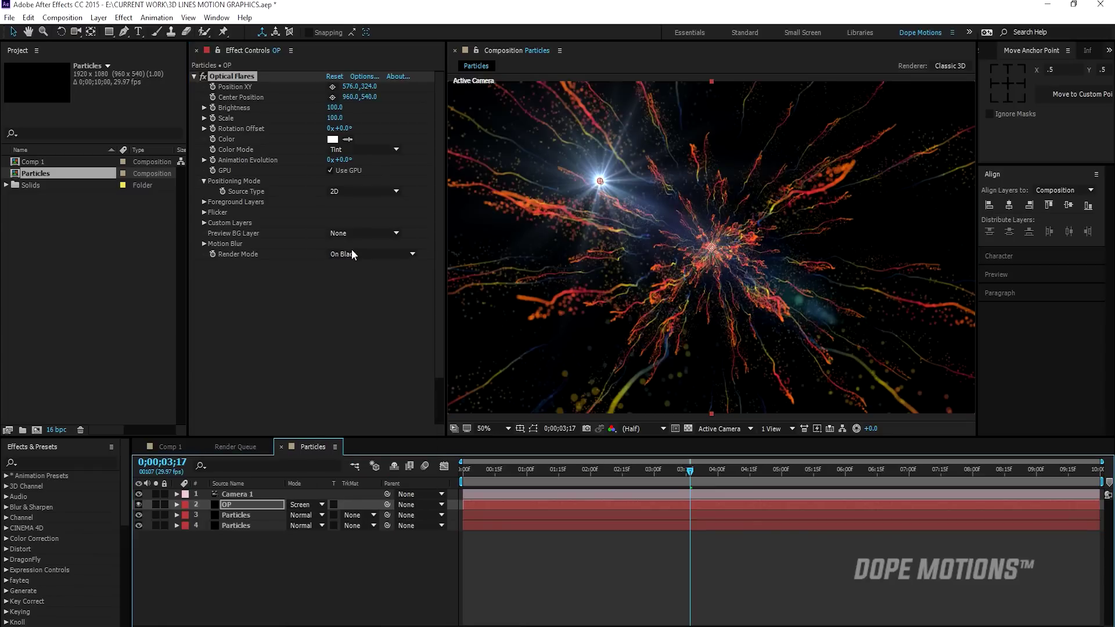
Step: Keep the flare's Render Mode at On Black and open the Optical Flares Options
left_click(352, 252)
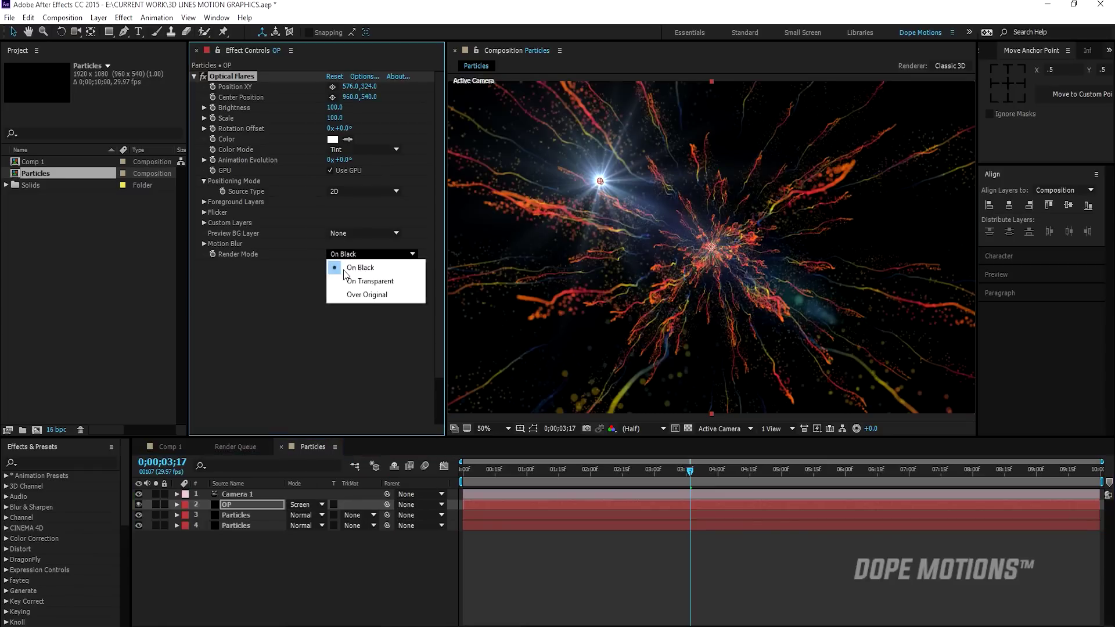
left_click(240, 509)
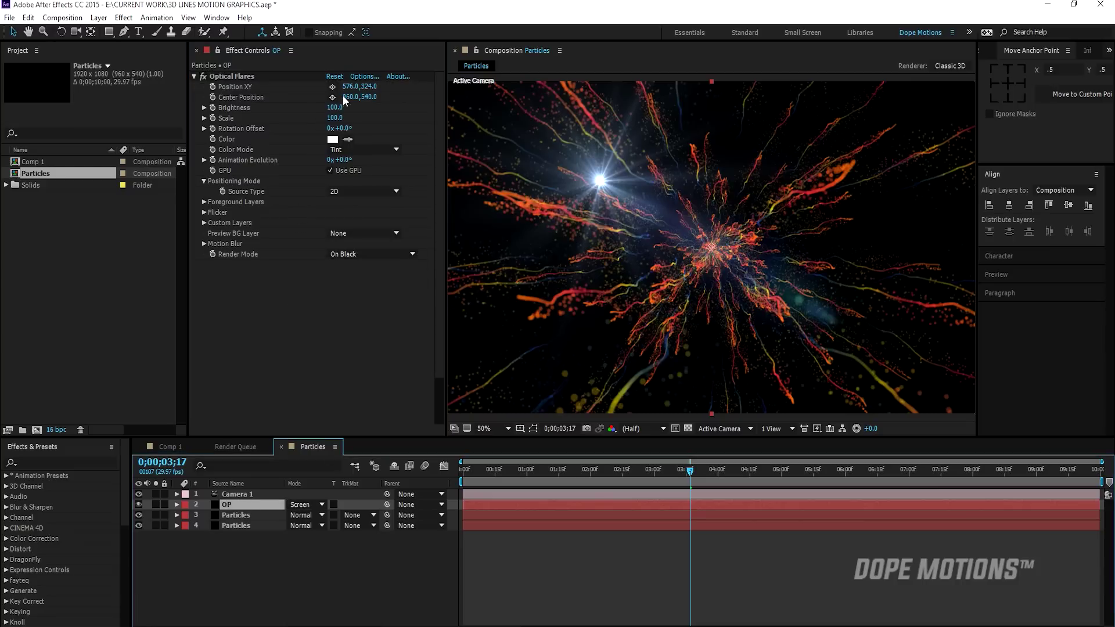
left_click(365, 76)
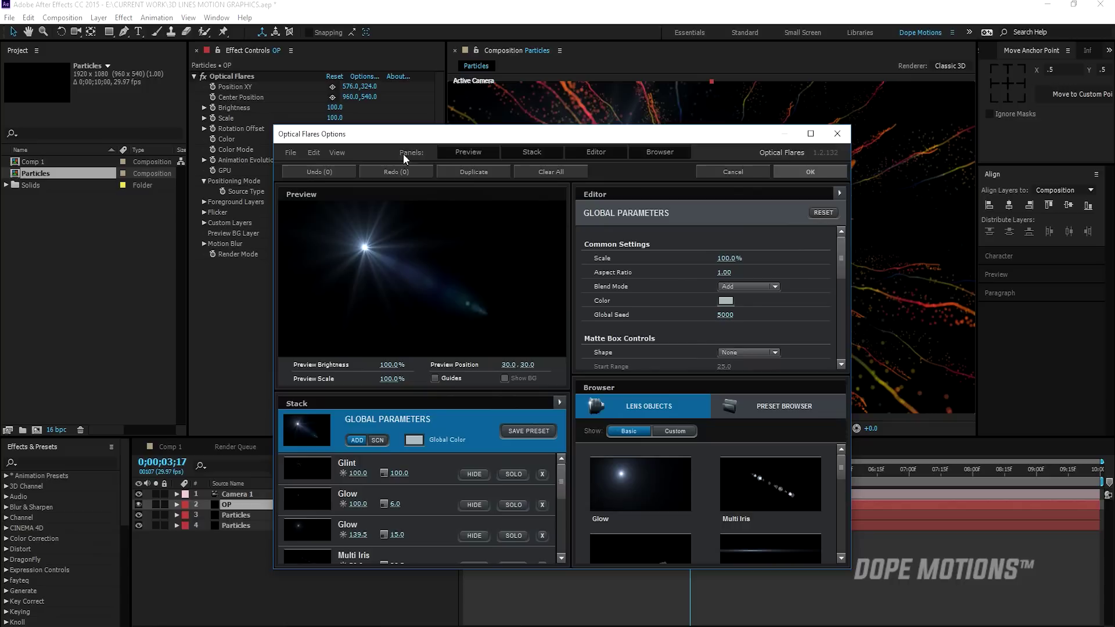
Step: Clear all lens elements, add a single Glow object and apply it
left_click(532, 168)
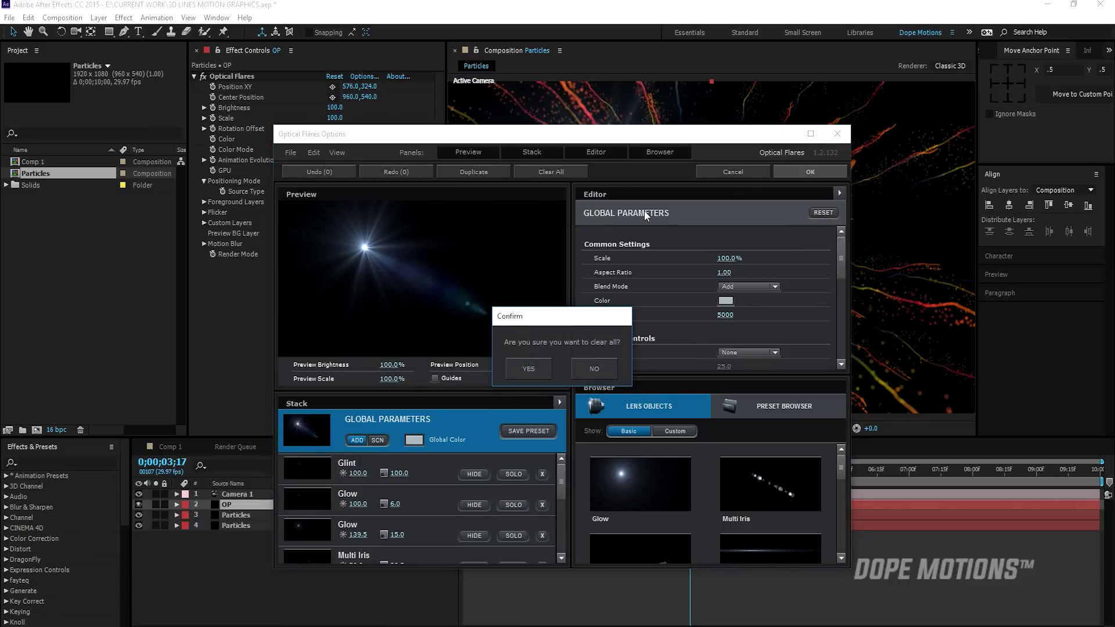
left_click(530, 371)
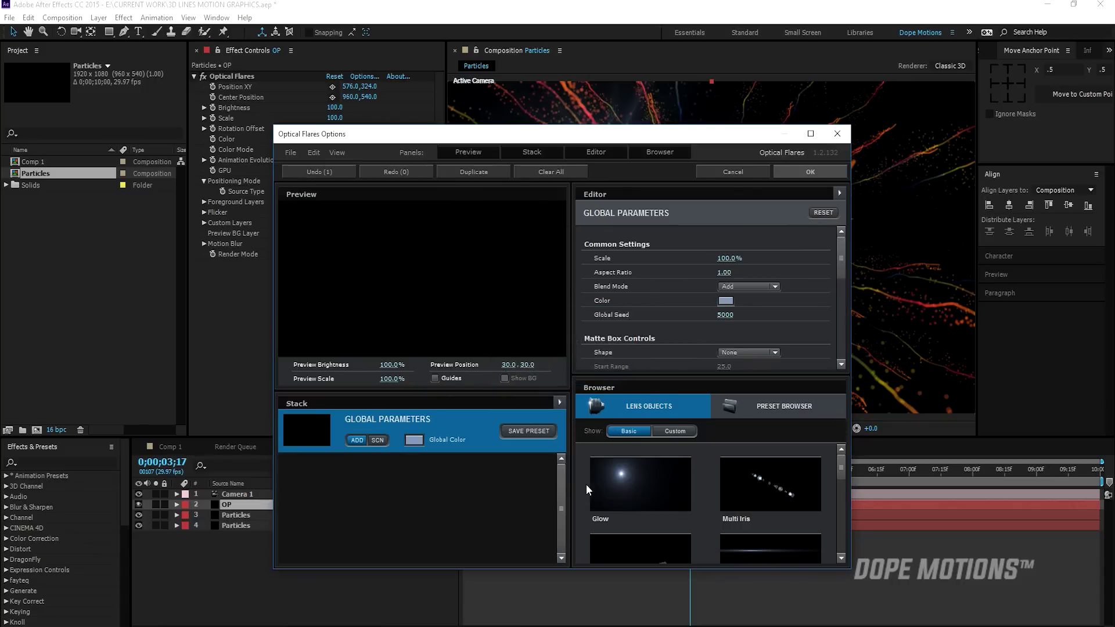
left_click(622, 486)
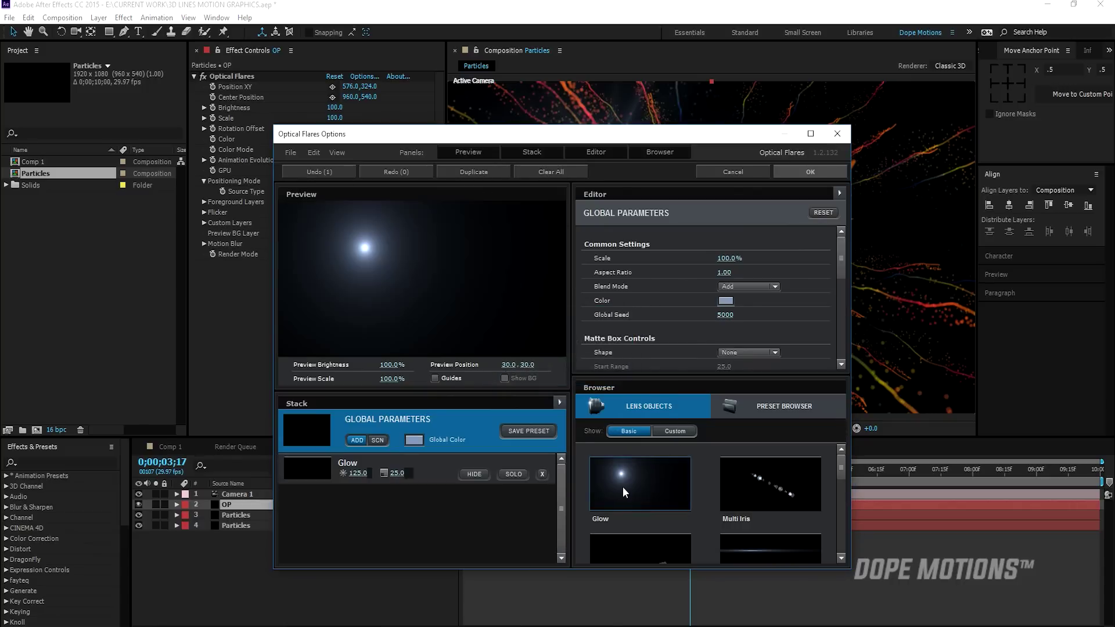
left_click(836, 173)
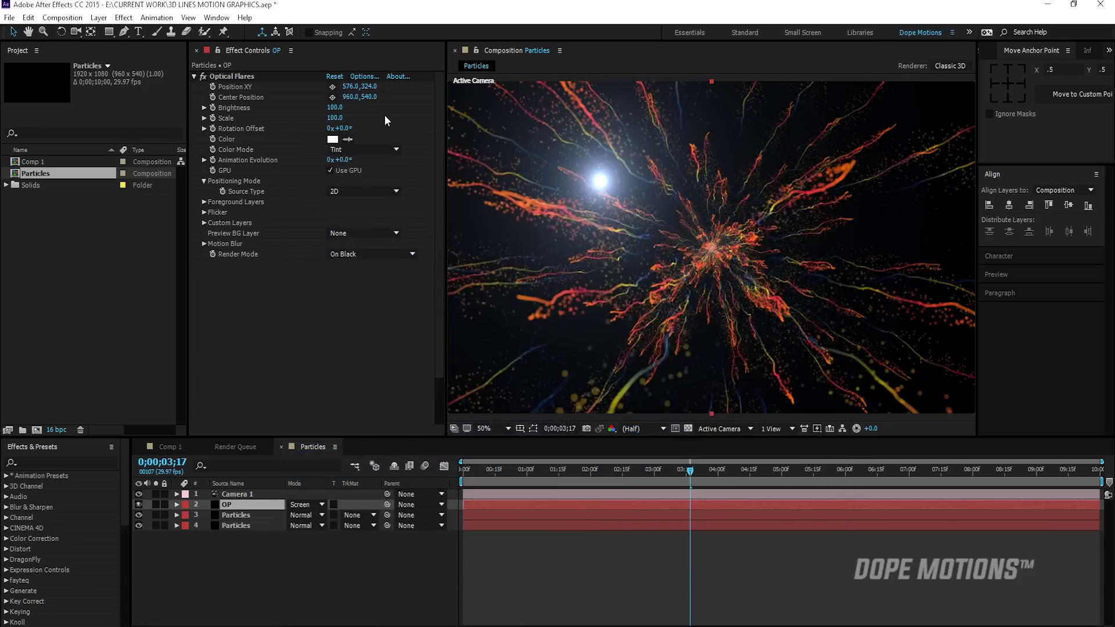
Step: Set the flare Color to light blue
left_click(339, 138)
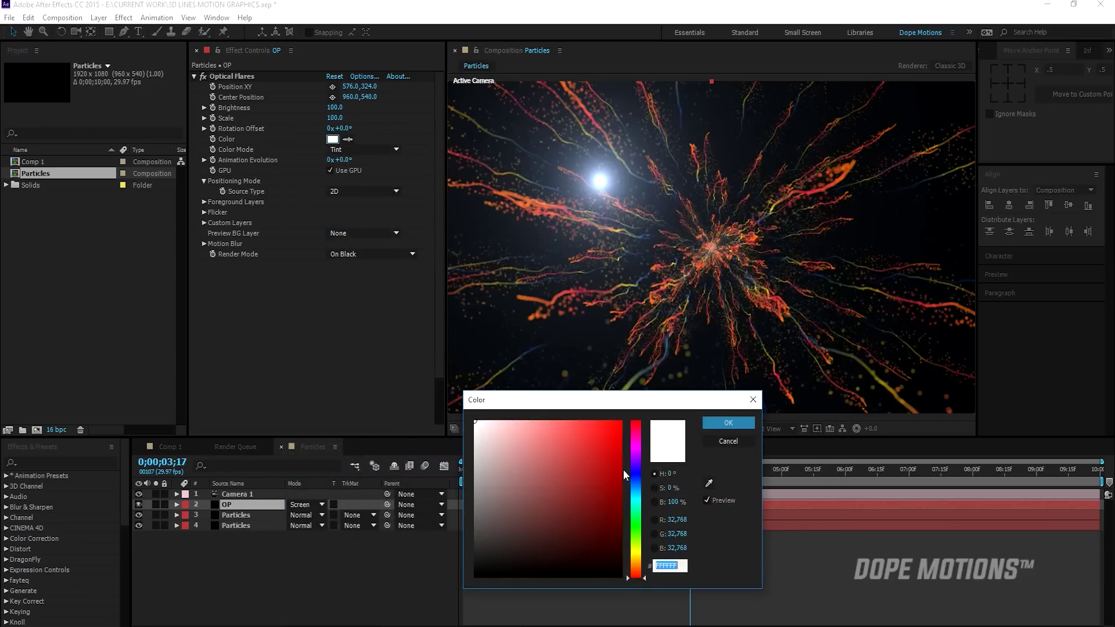
left_click(635, 486)
left_click_drag(513, 427, 520, 420)
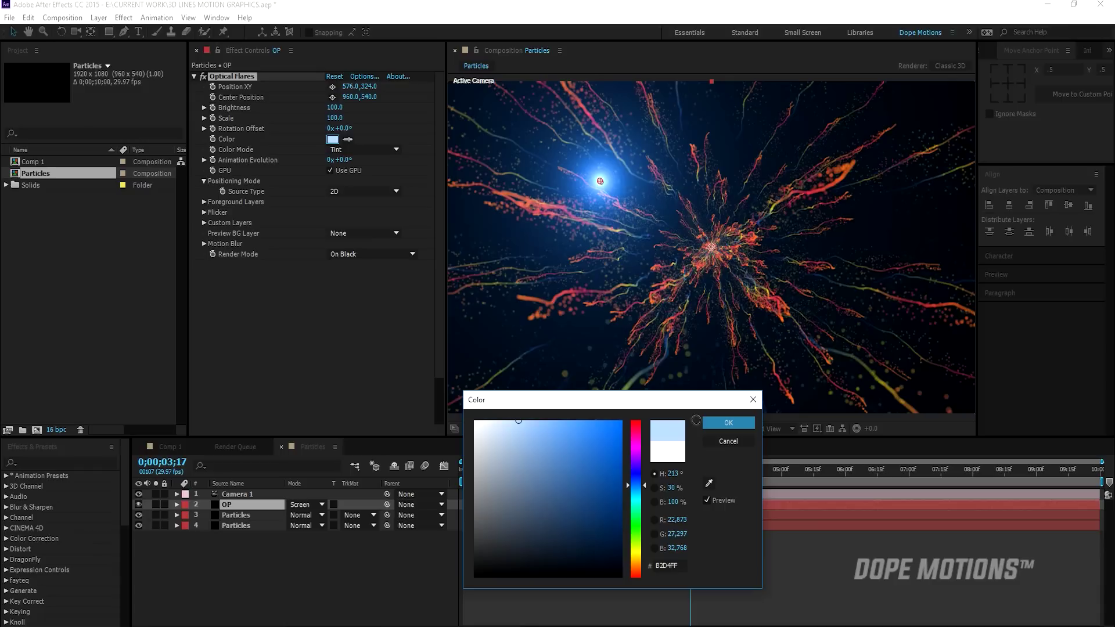
left_click(728, 423)
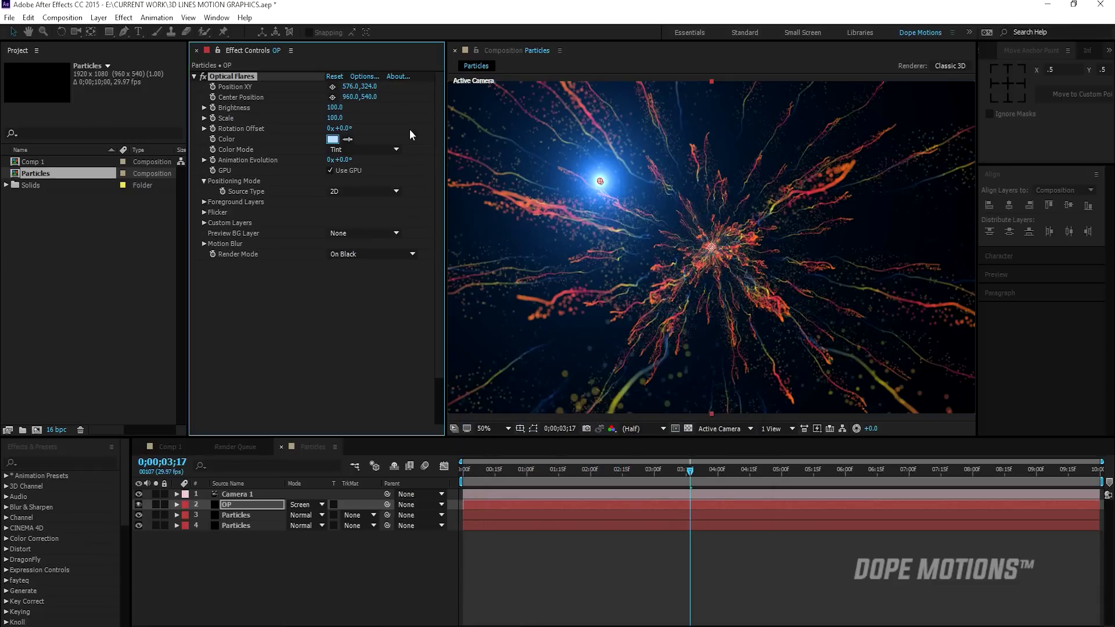
Step: Set Source Type to 3D and move the flare to the top-right corner
left_click(374, 194)
left_click(363, 222)
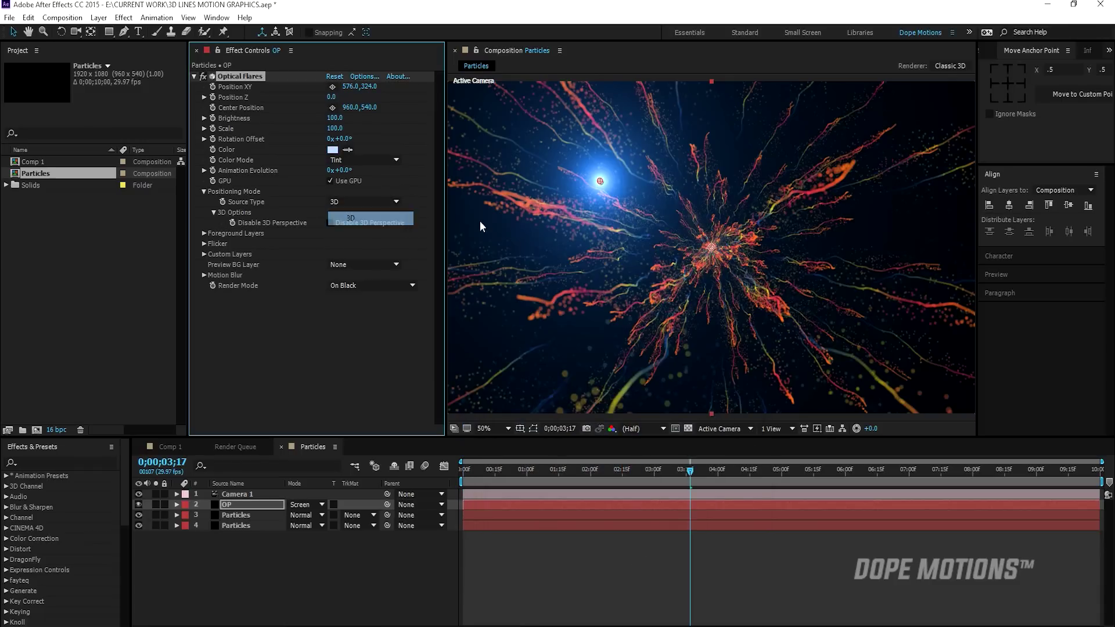
key("comma")
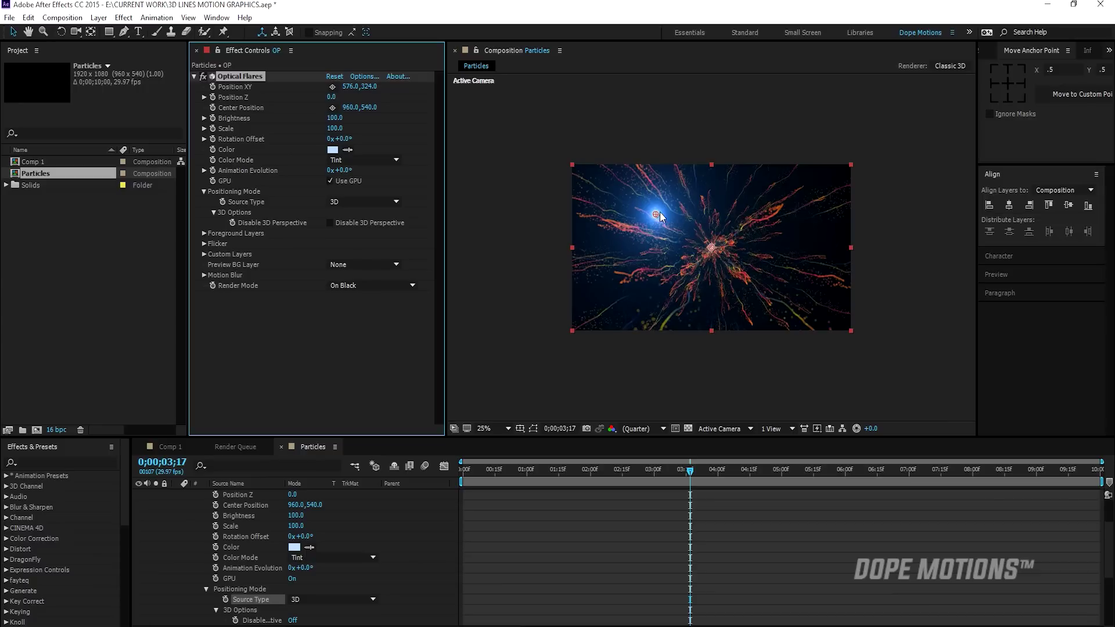
left_click_drag(659, 212, 859, 154)
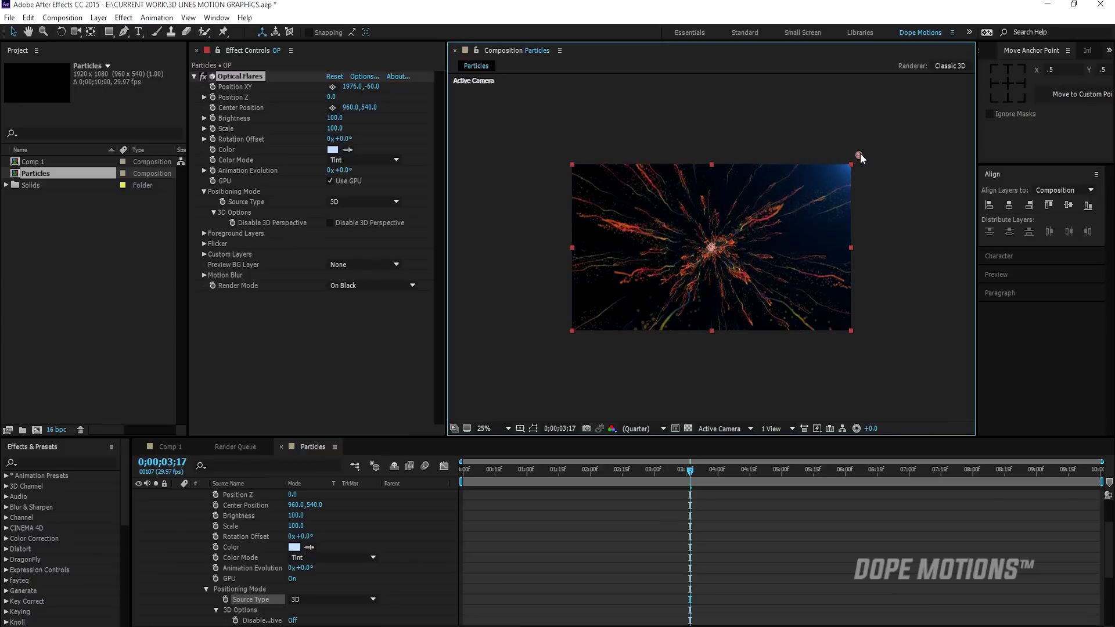
Step: Duplicate the OP flare layer and change the copy's Color to orange
scroll(190, 513, "up", 3)
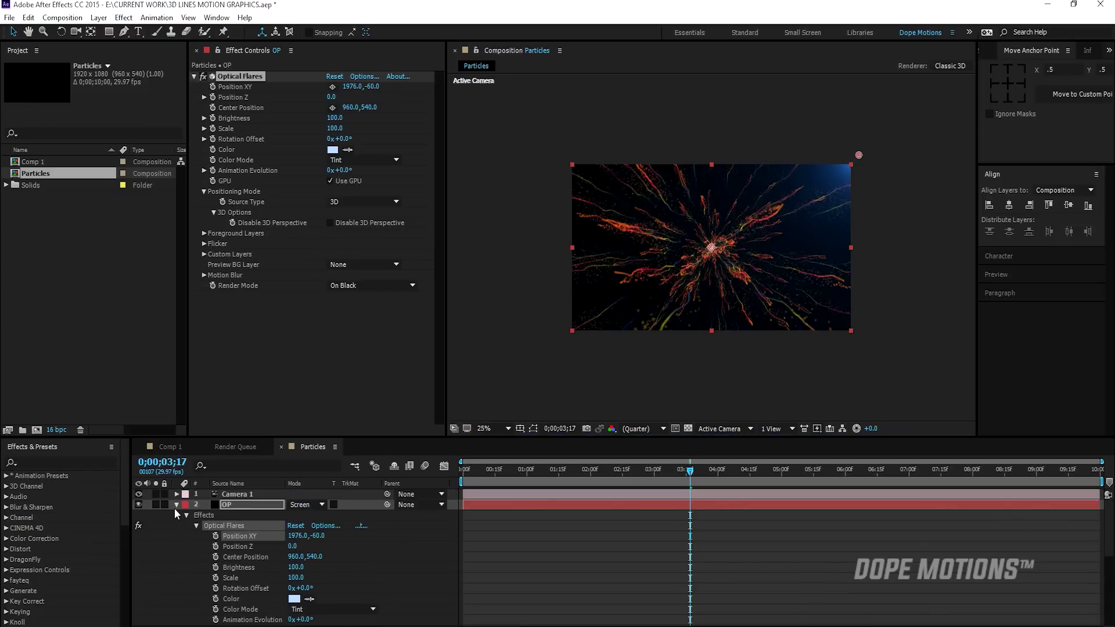
left_click(174, 507)
left_click(232, 506)
key("ctrl+d")
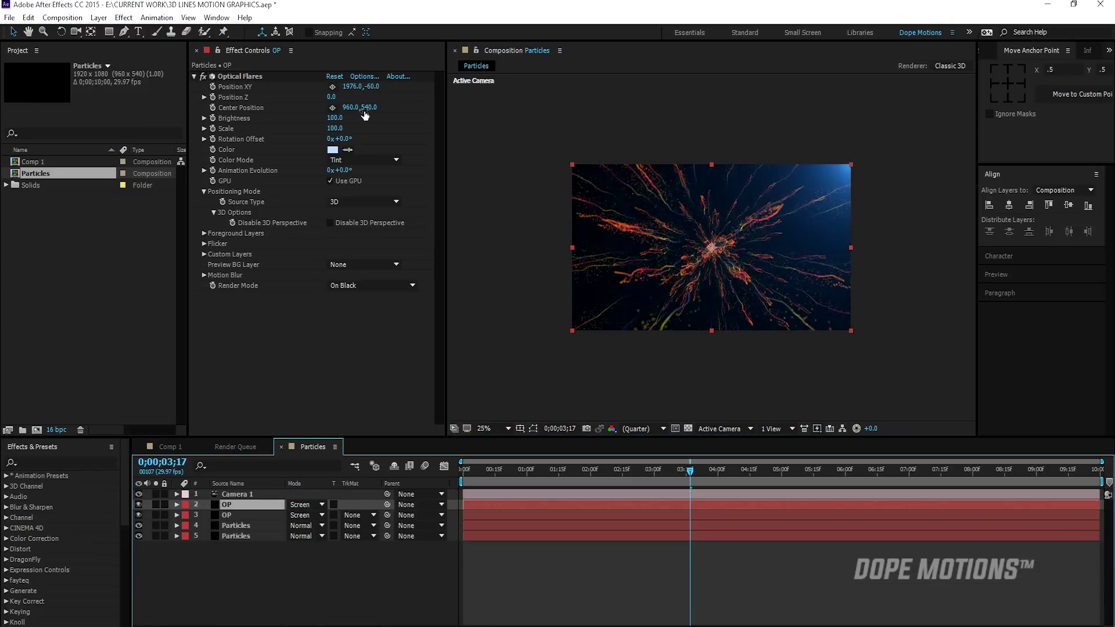
left_click(332, 150)
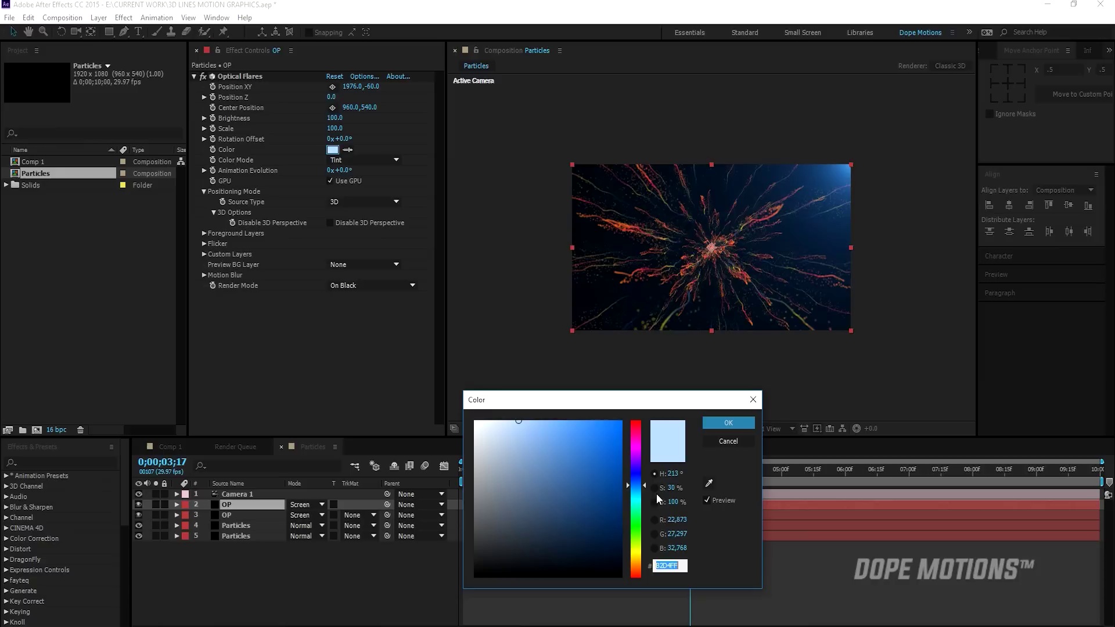
left_click_drag(636, 491, 635, 570)
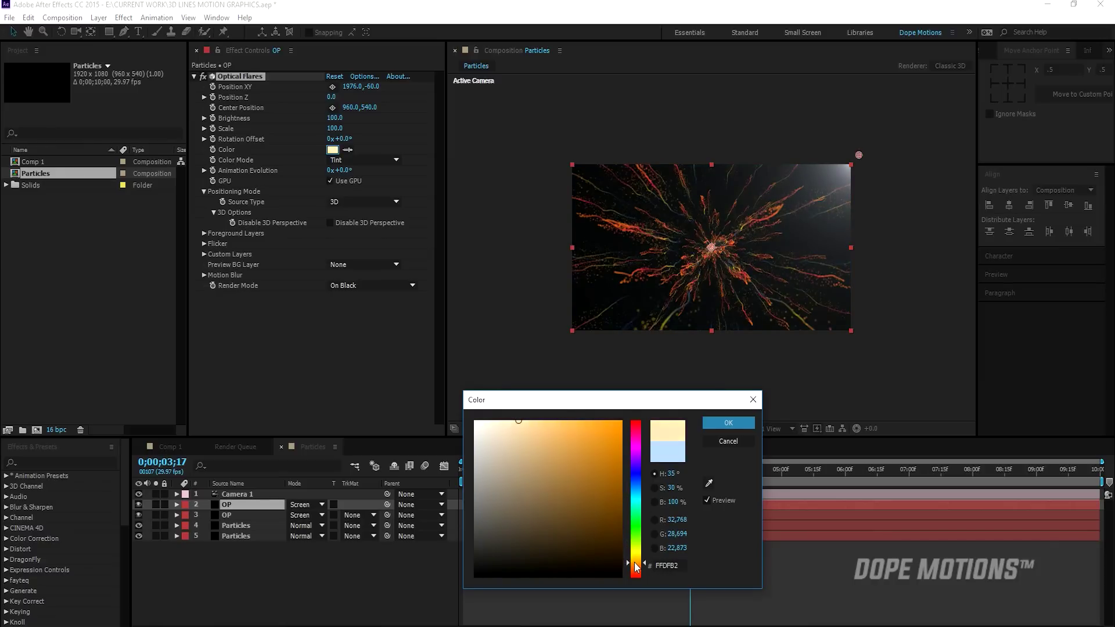
left_click(741, 421)
Step: Move the orange flare to the bottom-left corner and scrub to preview
left_click_drag(855, 156, 723, 263)
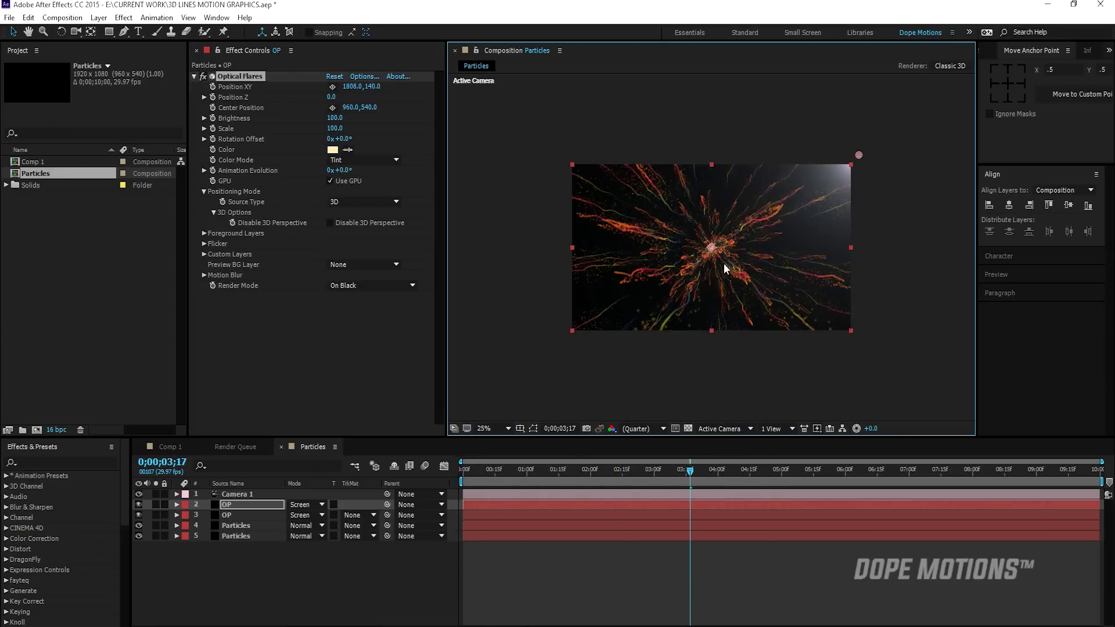
left_click_drag(640, 305, 555, 343)
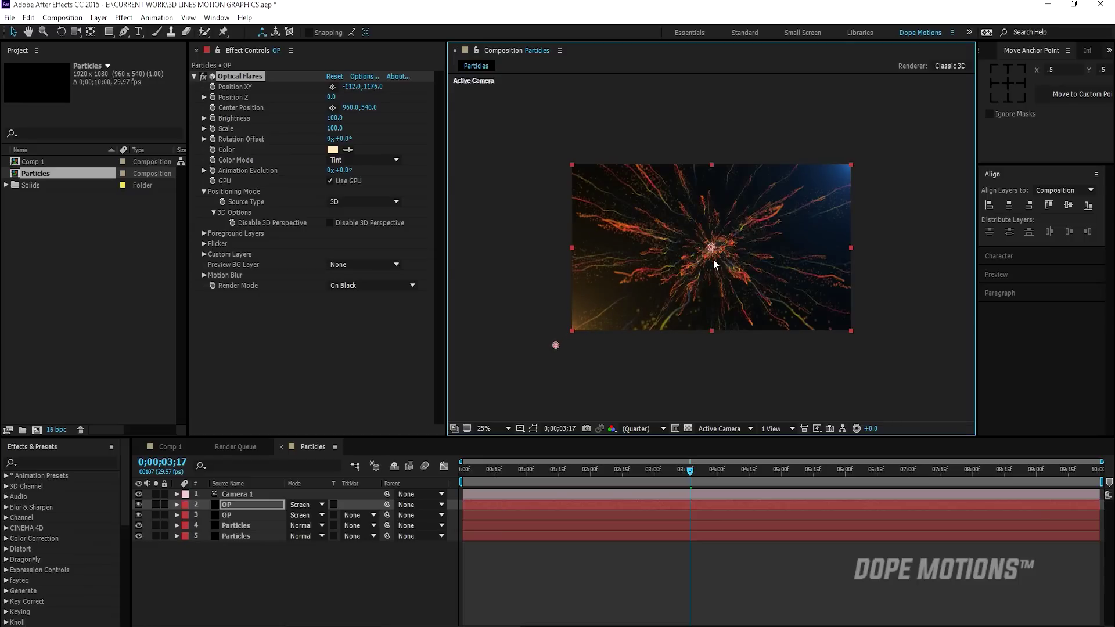
key("period")
key("period")
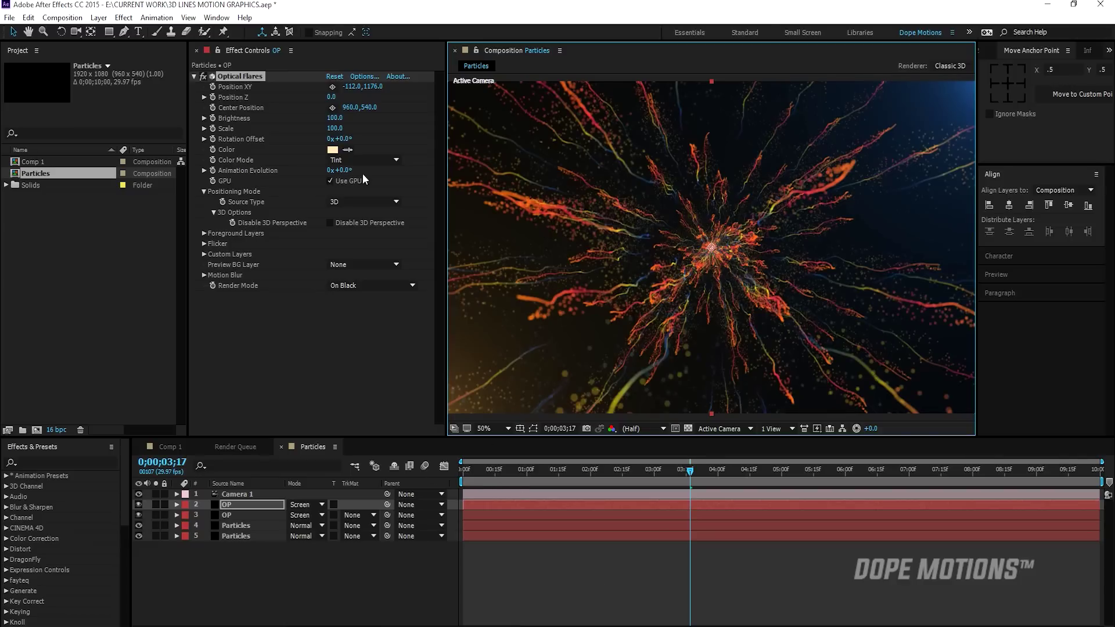
left_click_drag(486, 469, 761, 473)
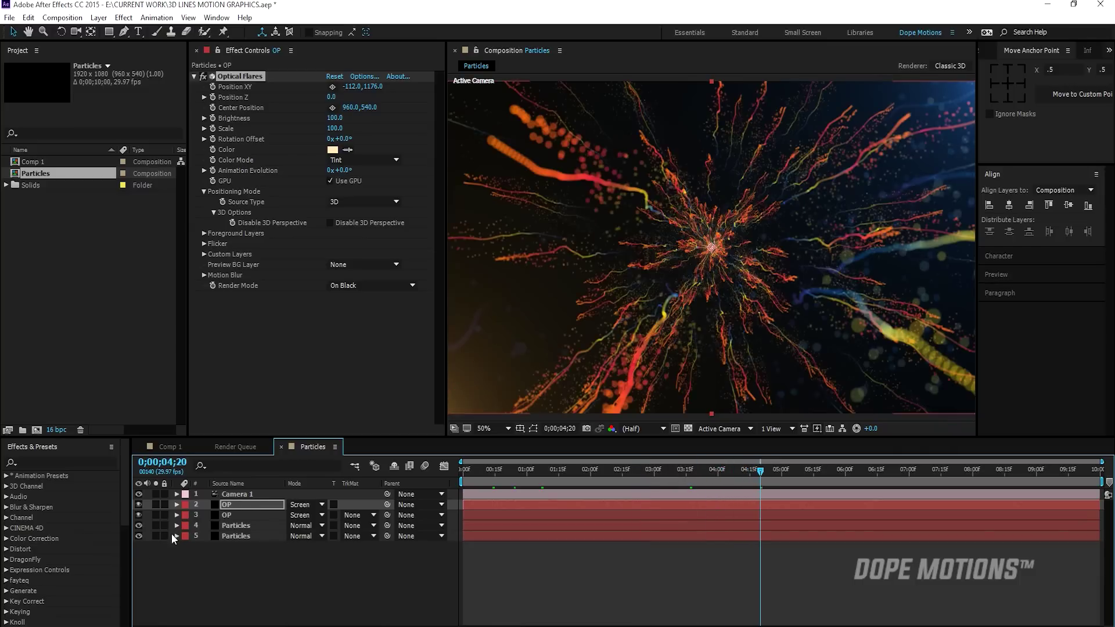
Step: Turn on Camera 1's depth of field and switch the viewer to Top view
left_click(246, 494)
key("a")
key("a")
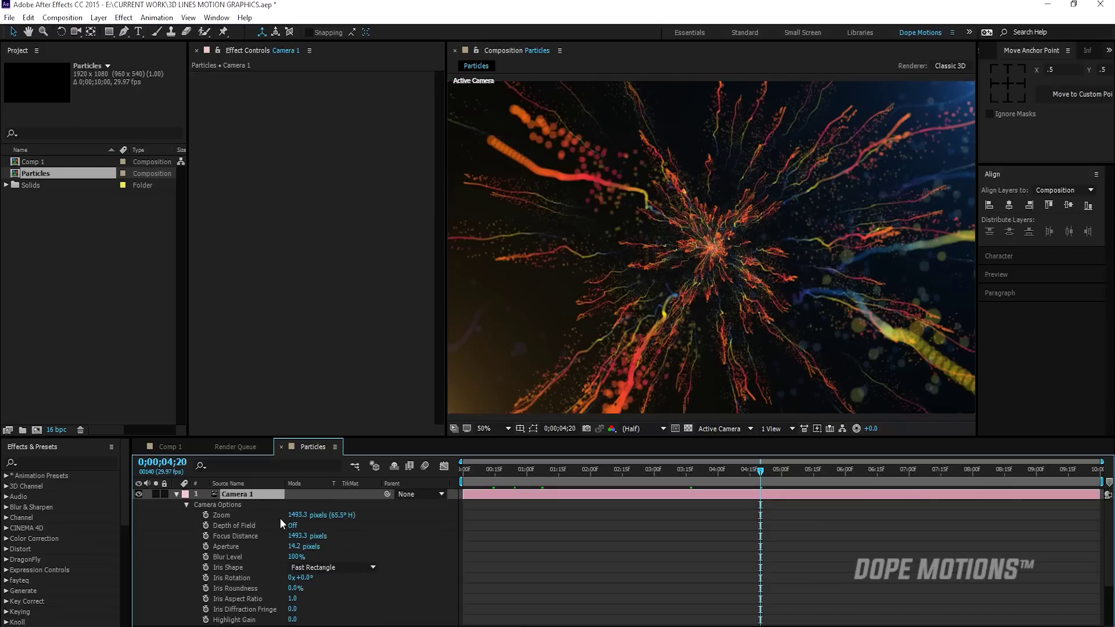
left_click(293, 526)
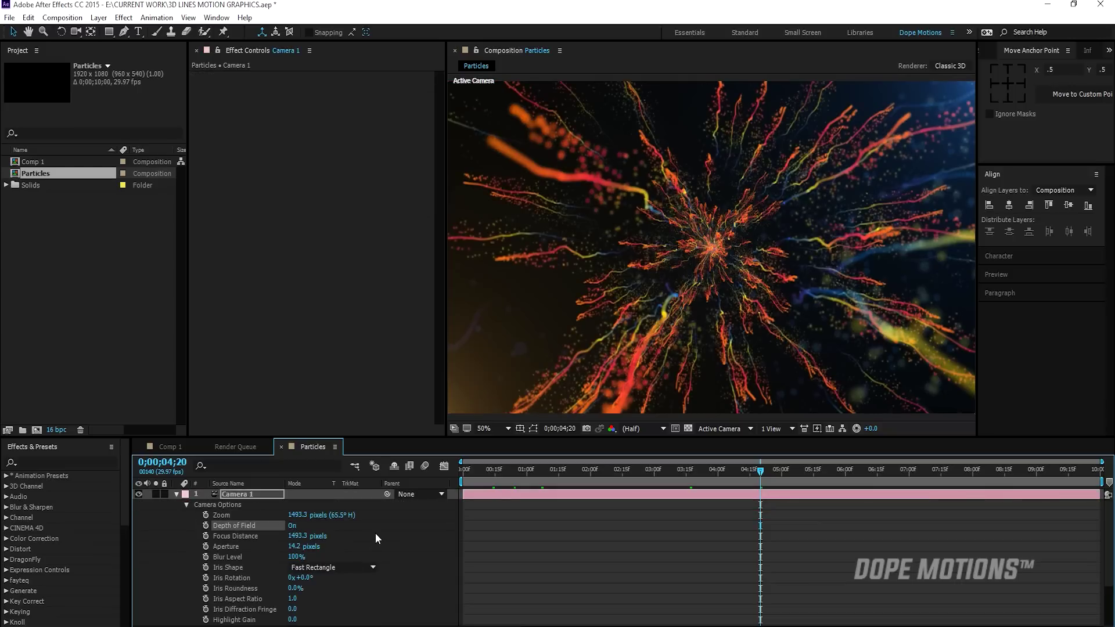
left_click(721, 434)
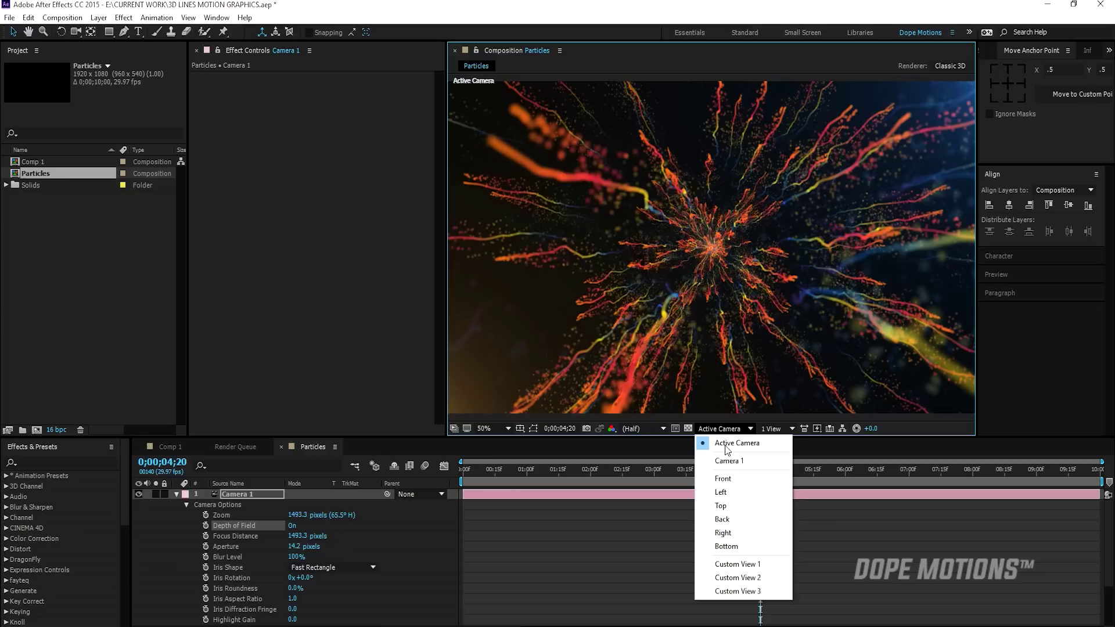
left_click(721, 505)
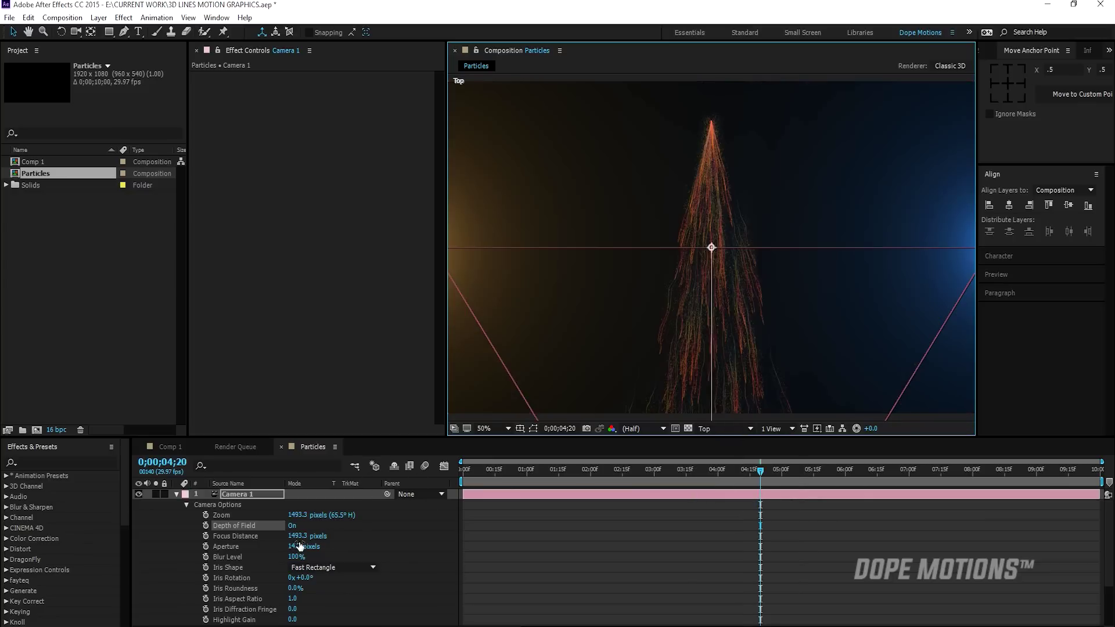
Step: Set Focus Distance 1200, Aperture 75 and Blur Level 150%
left_click_drag(299, 539, 342, 536)
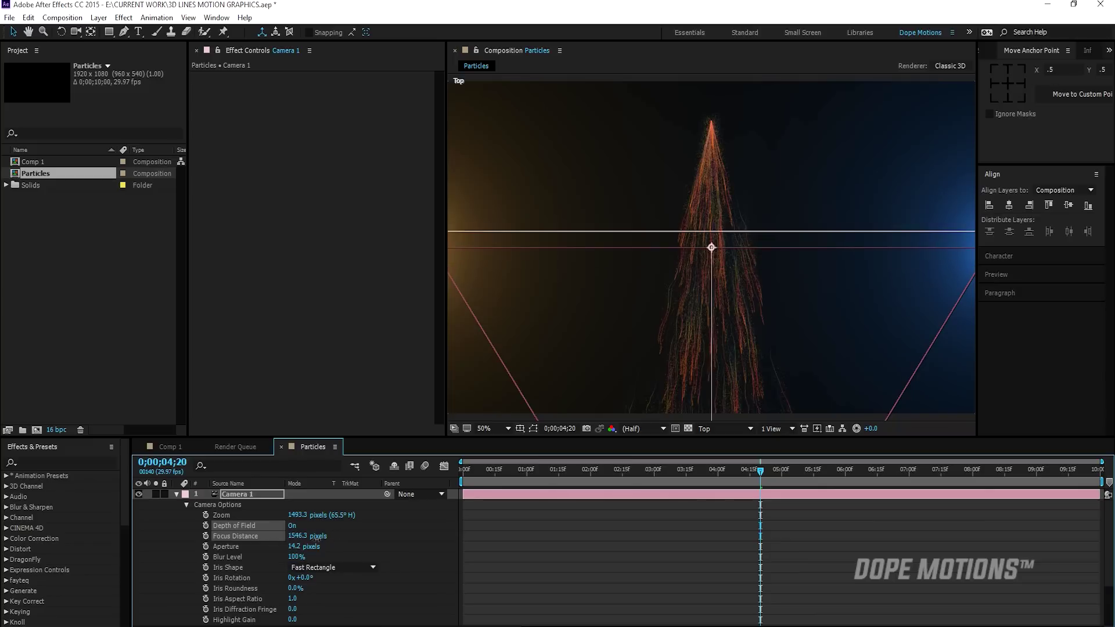
left_click_drag(317, 538, 255, 525)
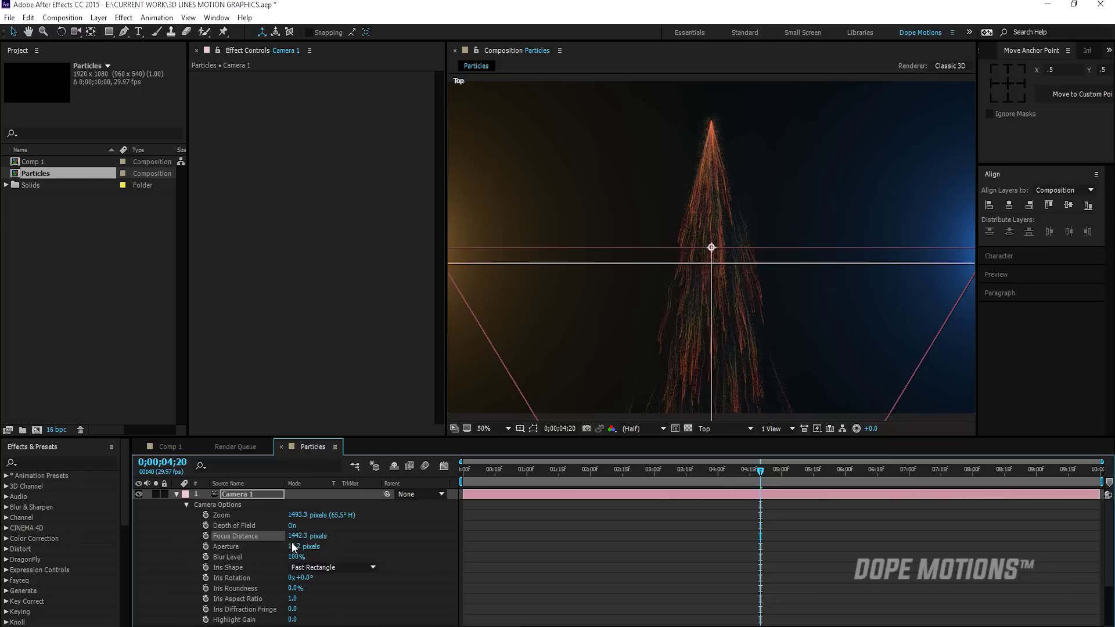
left_click(297, 534)
type("1200")
left_click(381, 532)
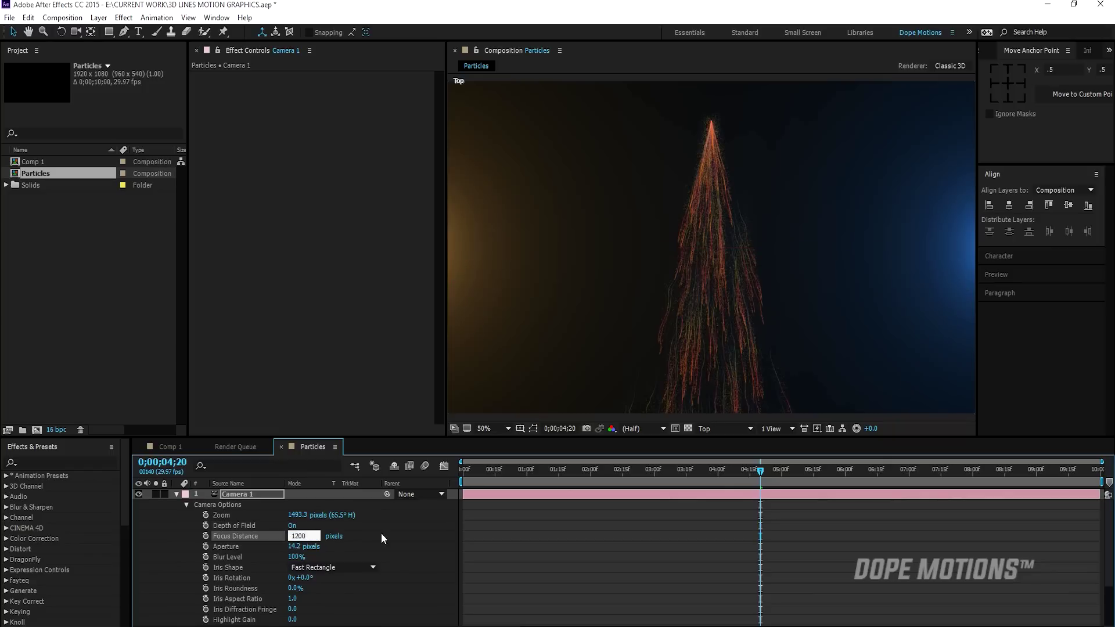
left_click(295, 547)
type("75")
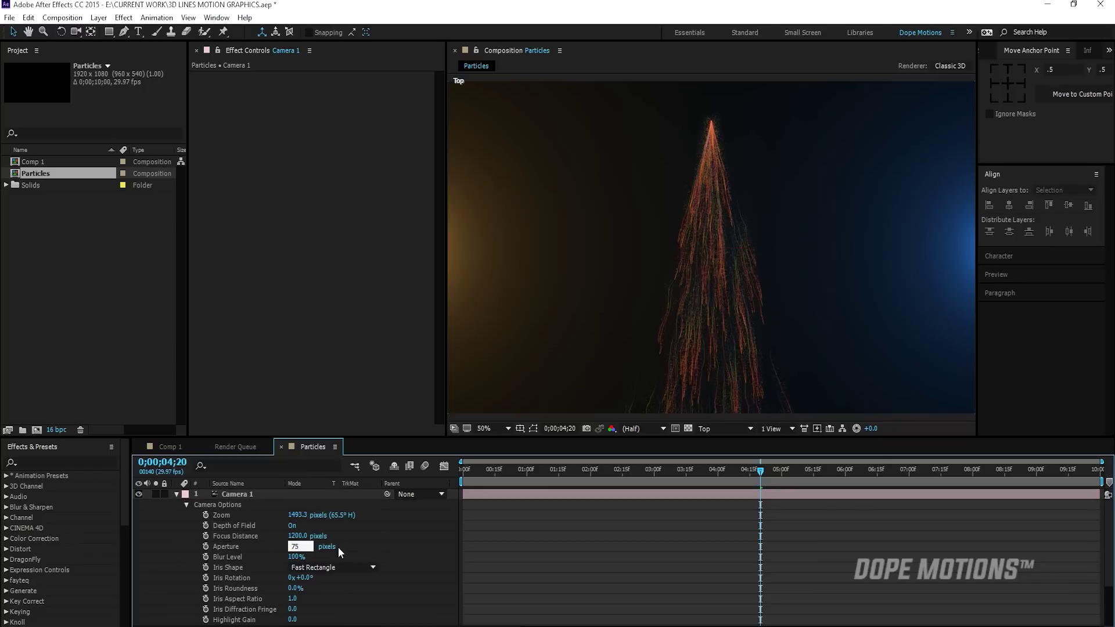
key("Return")
left_click(290, 558)
type("150")
left_click(369, 529)
Step: Collapse Camera 1 and view the scene through the Active Camera
left_click(177, 493)
left_click(715, 427)
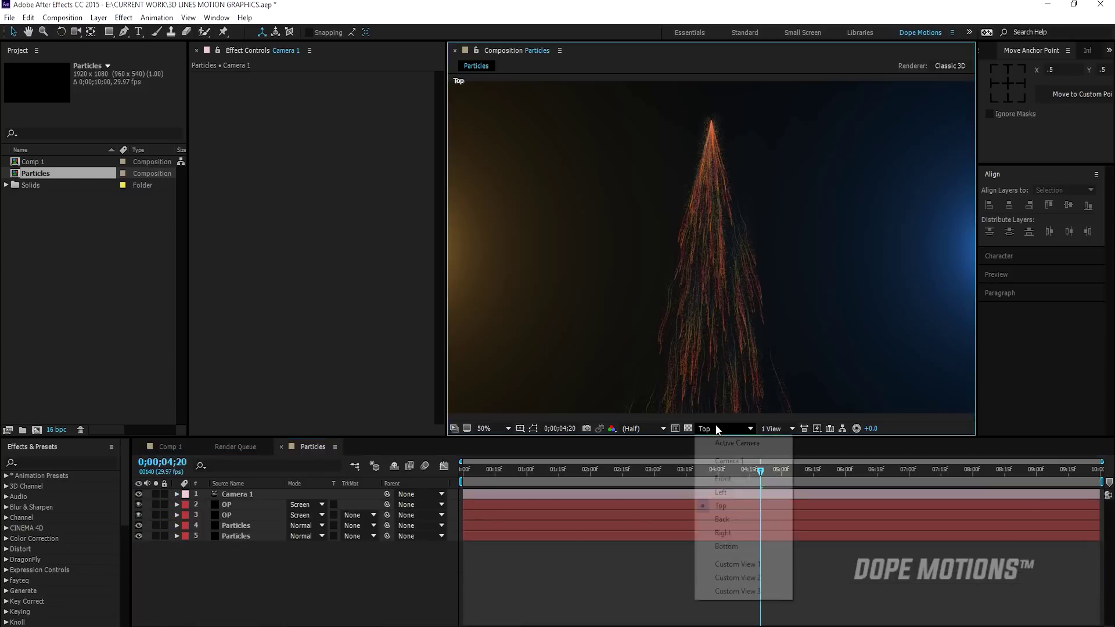
left_click(724, 443)
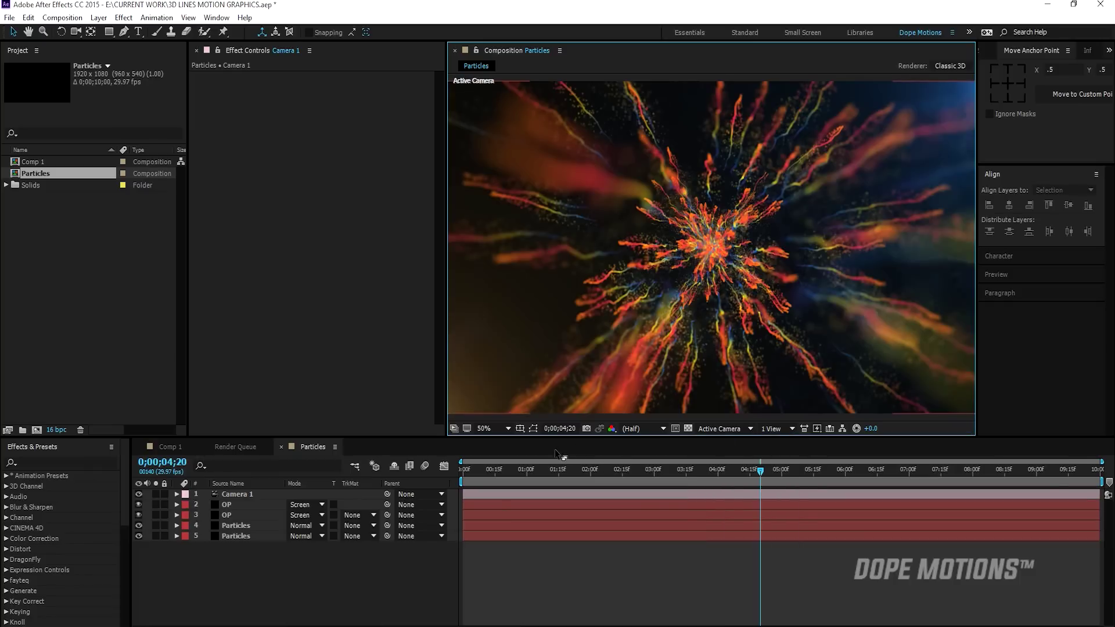
Step: At about 2 seconds, set Camera 1's Aperture to 50
left_click_drag(542, 468, 681, 475)
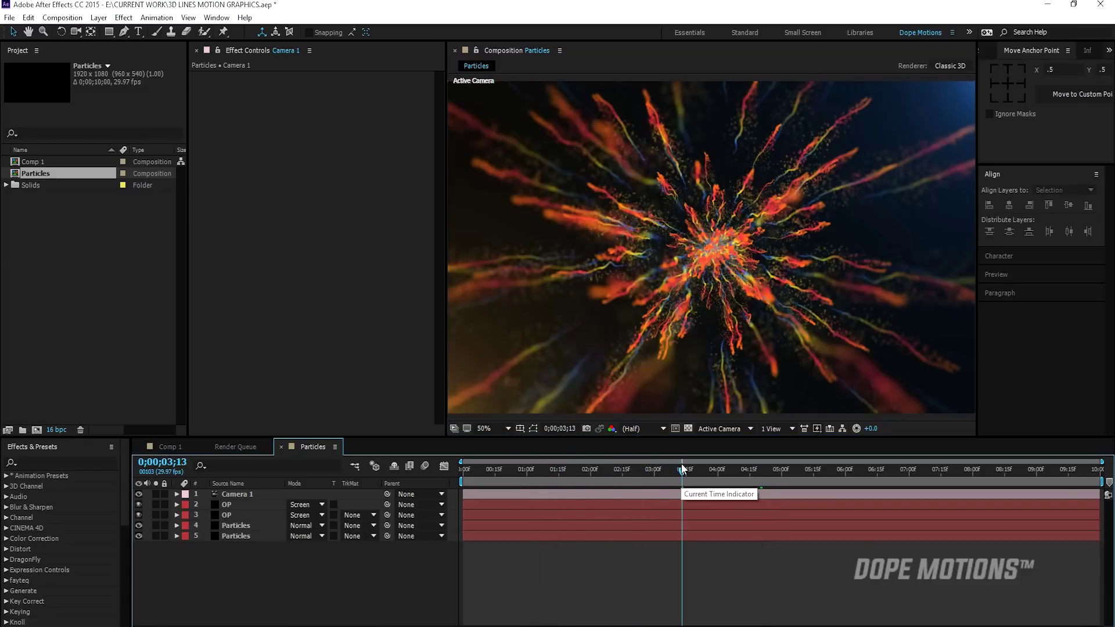
left_click(229, 494)
key("a")
key("a")
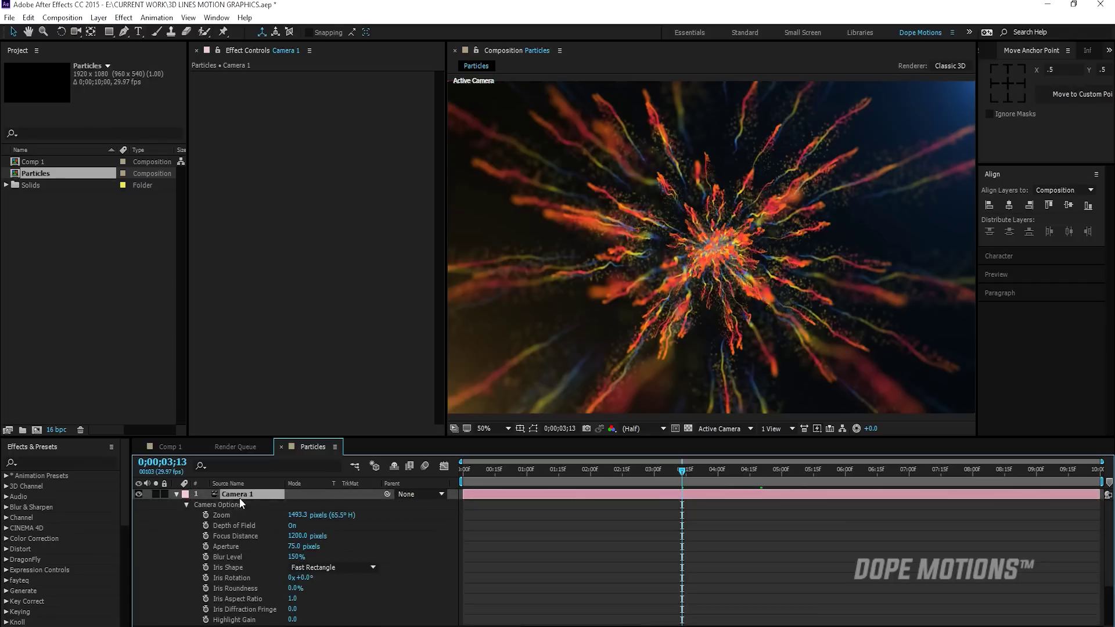
left_click(294, 546)
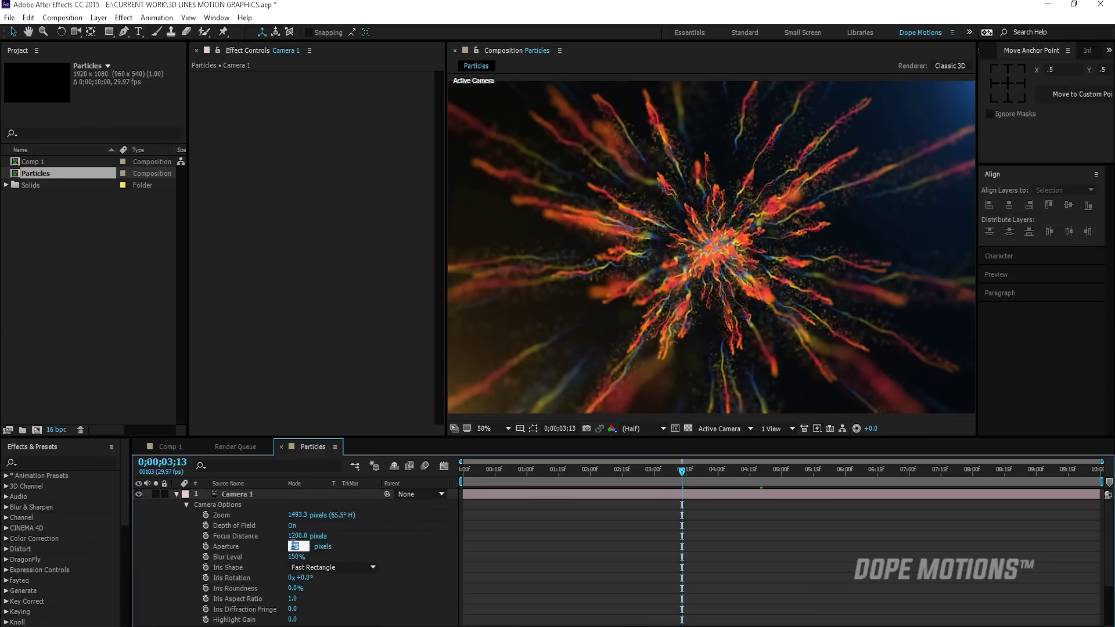
type("50")
key("Return")
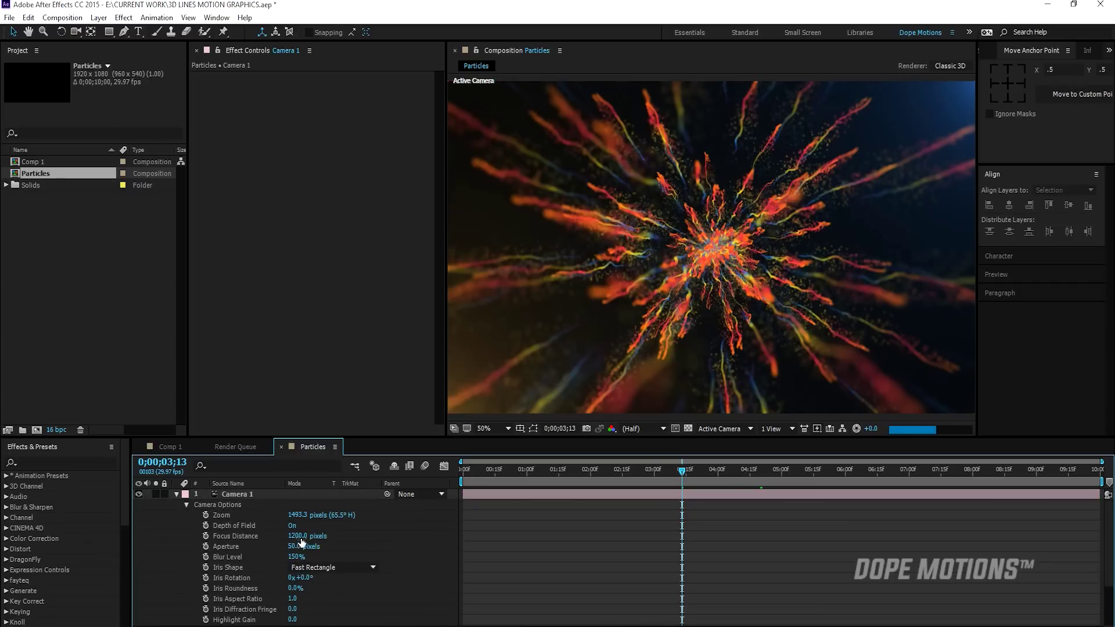
Step: Try Focus Distance 1500, settle on 1000, and scrub to check the blur
left_click(299, 535)
type("1500")
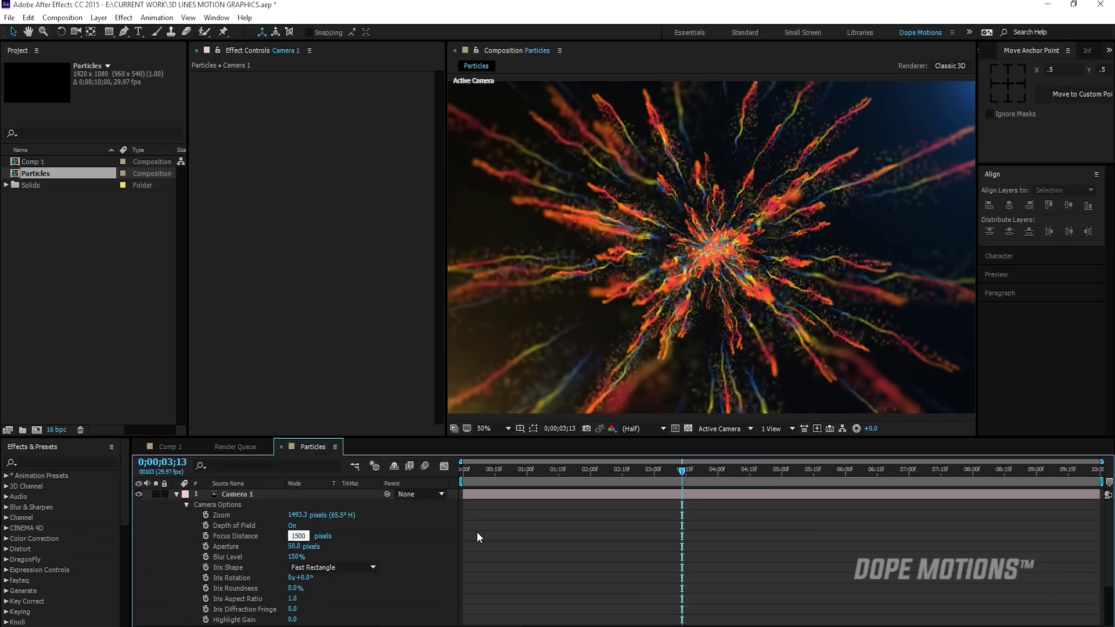
key("Return")
left_click(295, 535)
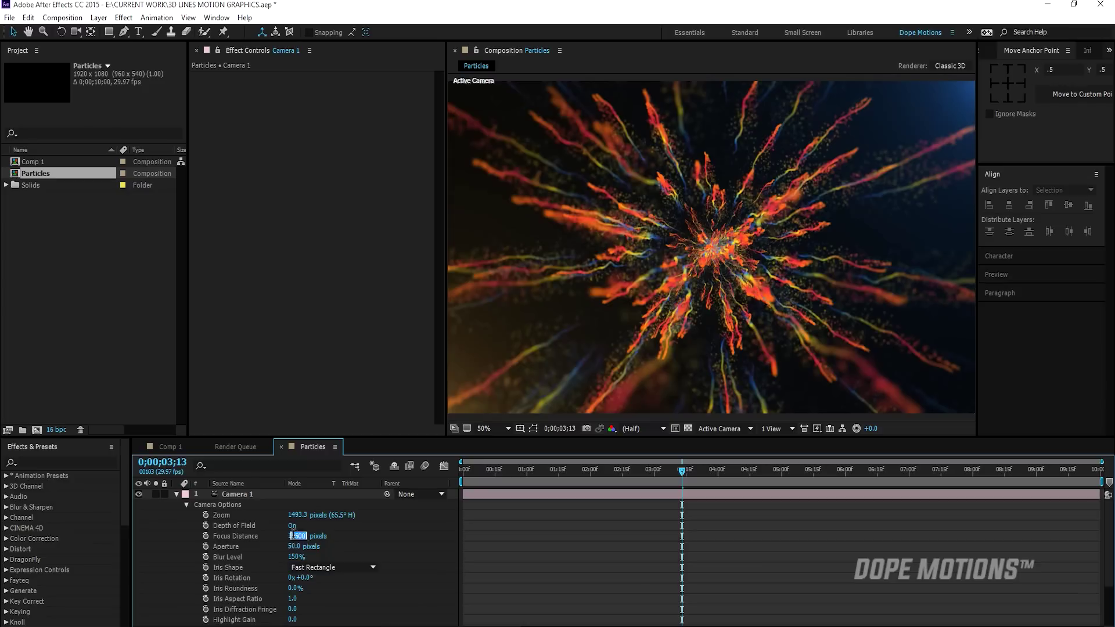
type("1000")
key("Return")
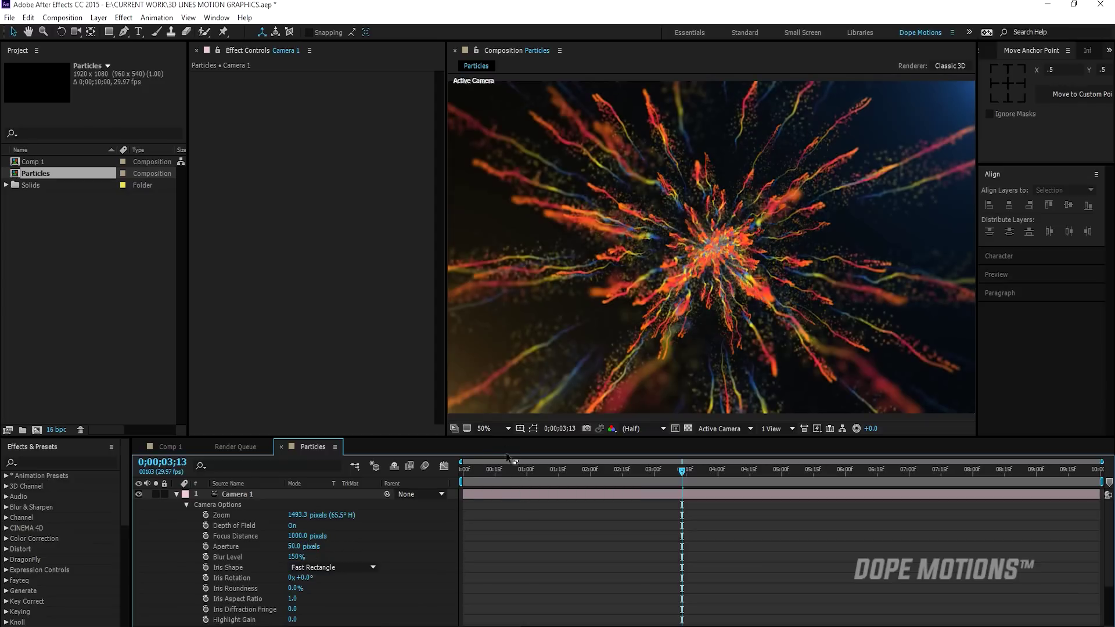
left_click_drag(517, 468, 609, 483)
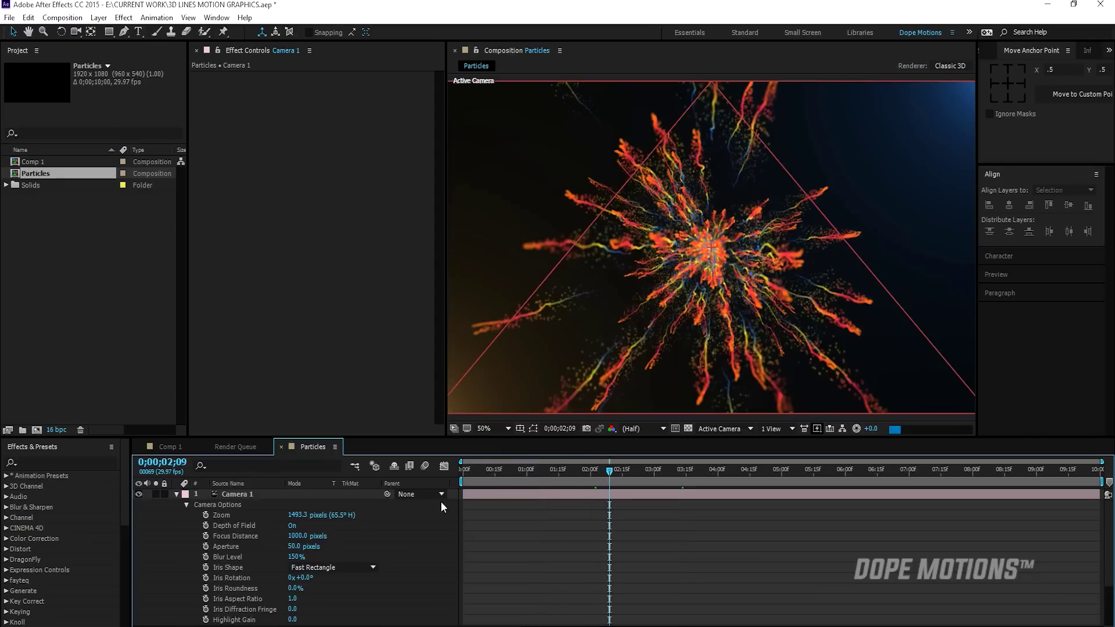
Step: Show Camera 1's Transform and keyframe Point of Interest and Position at 2 seconds
left_click(176, 494)
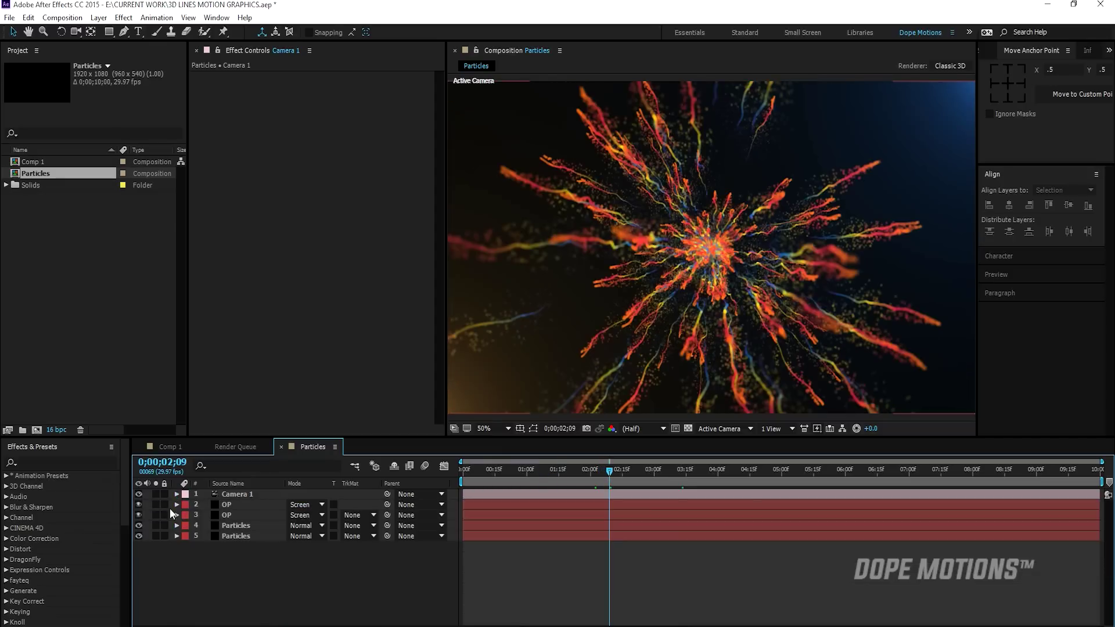
left_click(176, 494)
left_click(187, 513)
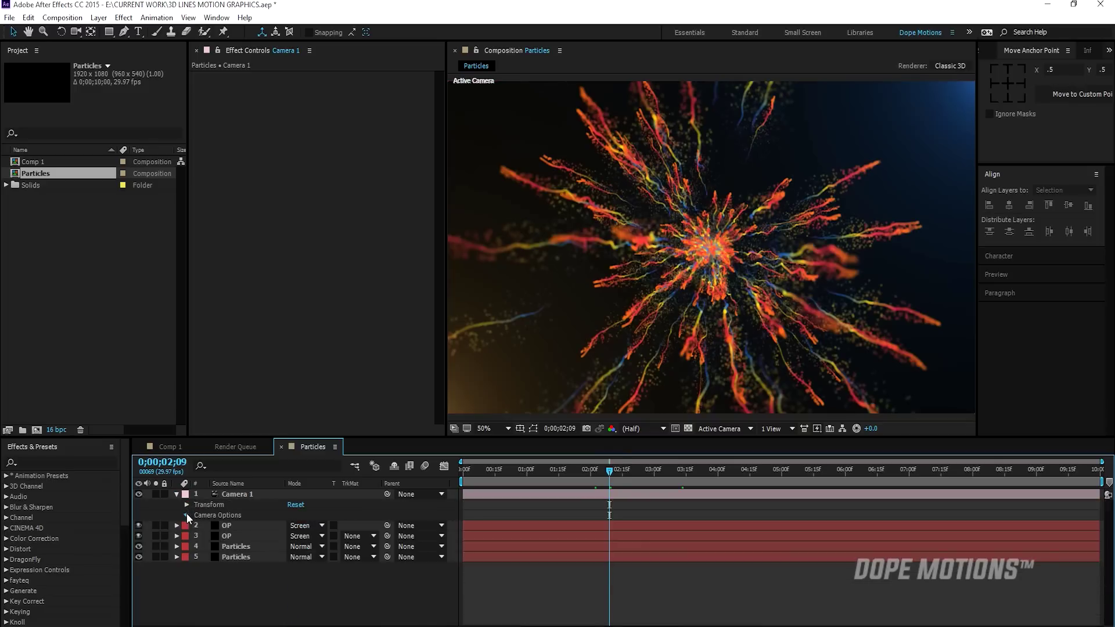
left_click(186, 513)
left_click(186, 513)
left_click(187, 505)
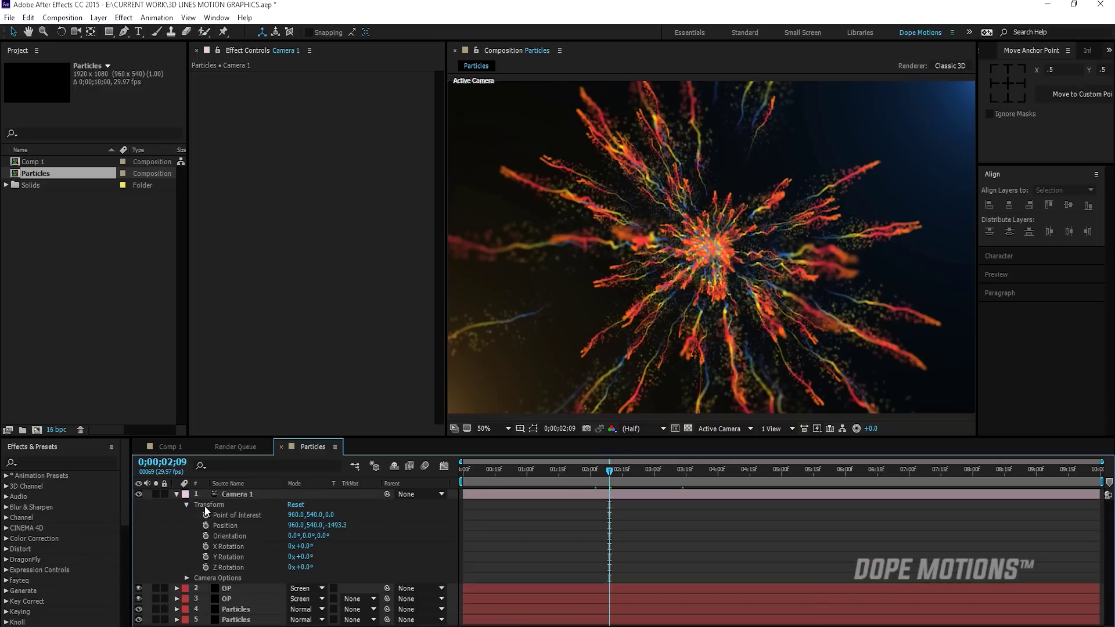
left_click(591, 472)
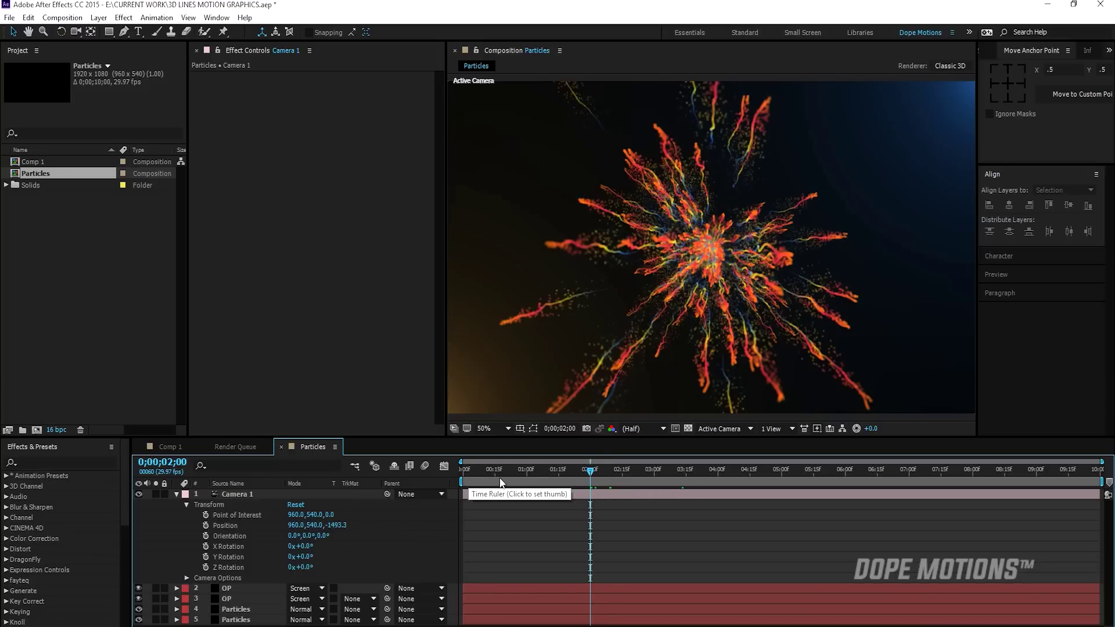
left_click(206, 515)
left_click(206, 526)
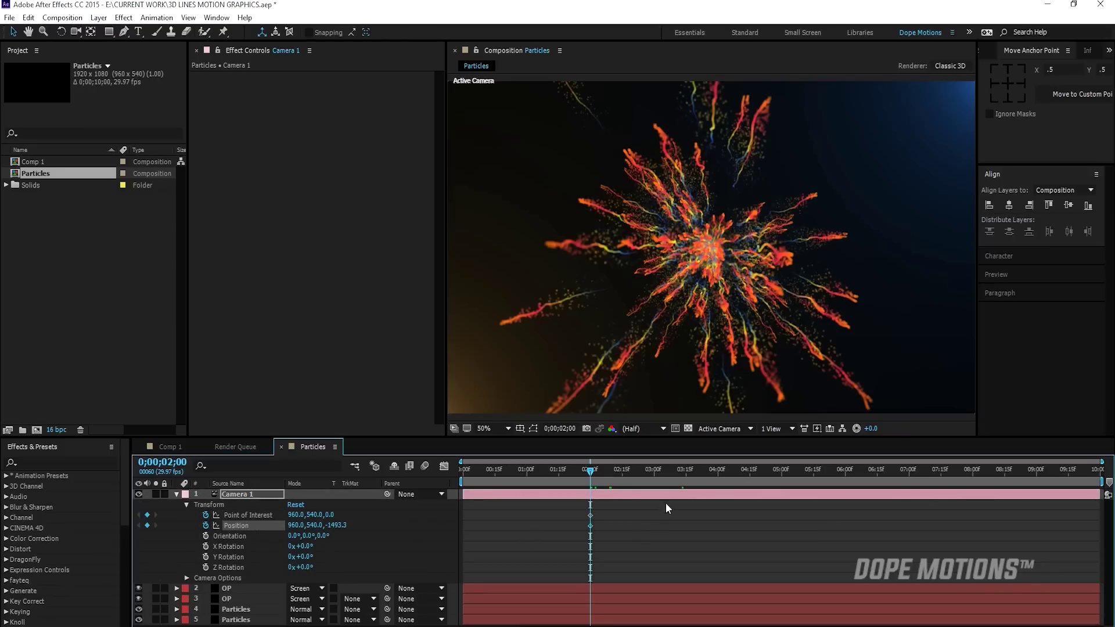
Step: At 5 seconds, orbit Camera 1 to a new end angle
left_click(781, 473)
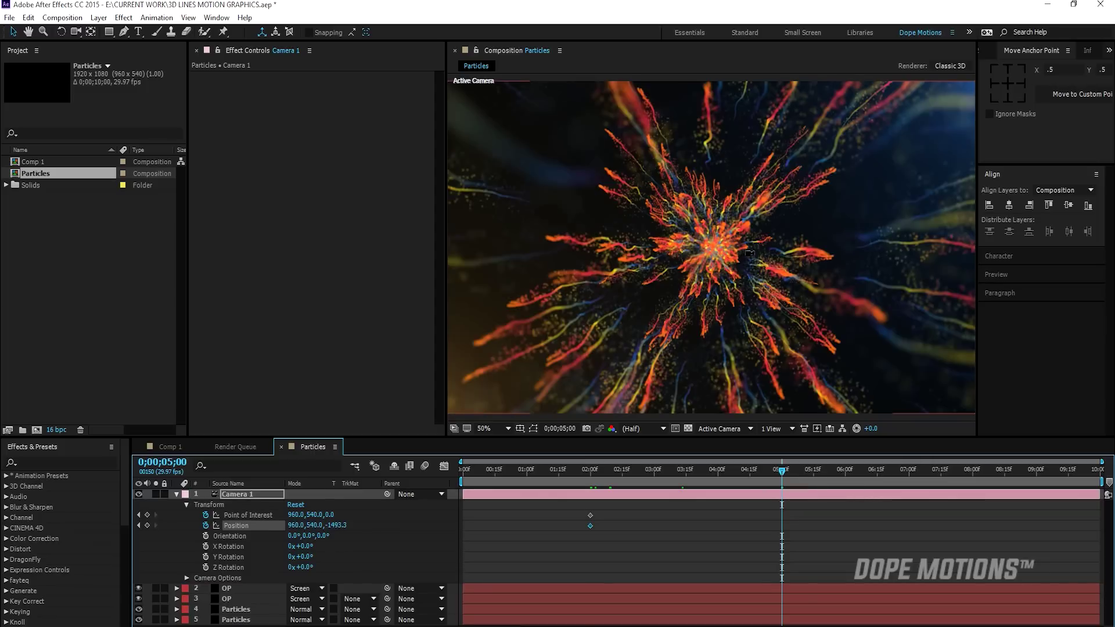
key("c")
left_click_drag(763, 236, 750, 253)
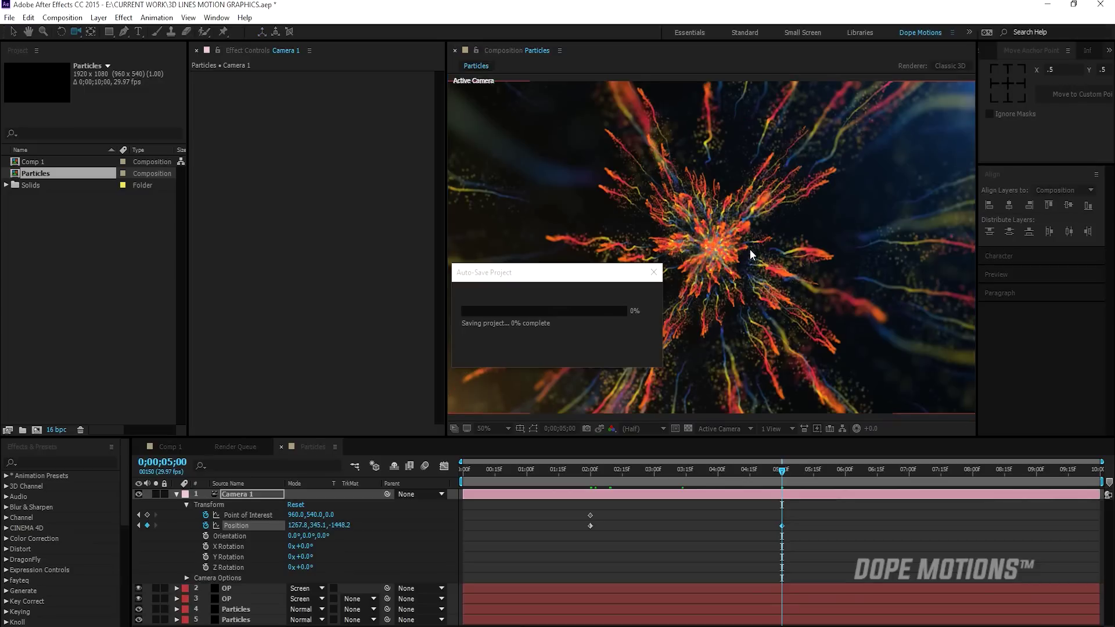
scroll(679, 293, "down", 2)
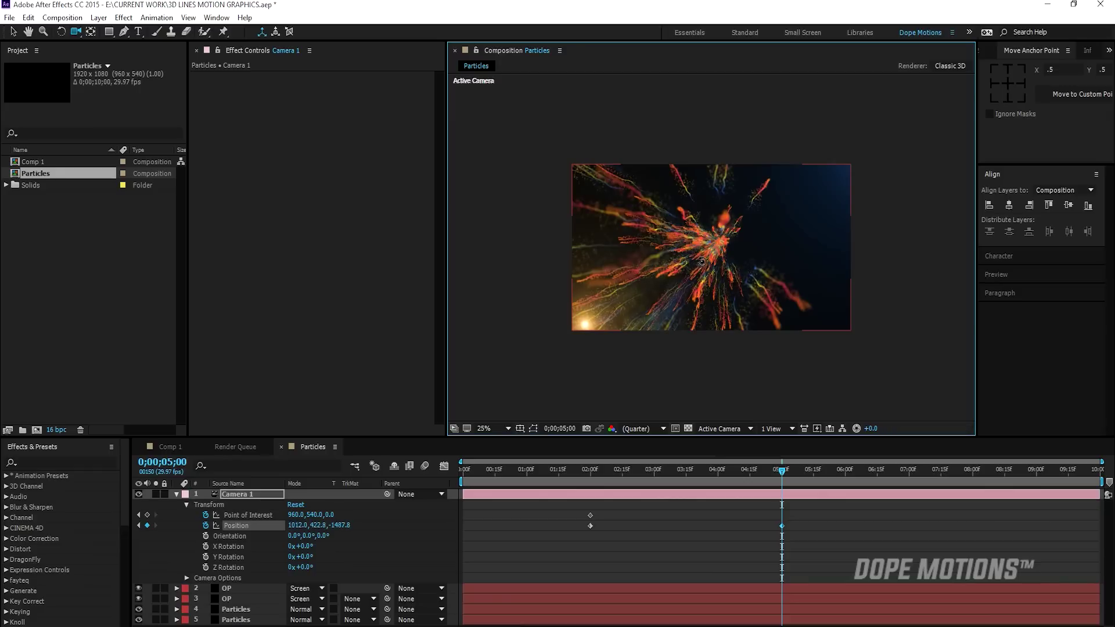
left_click_drag(700, 262, 700, 262)
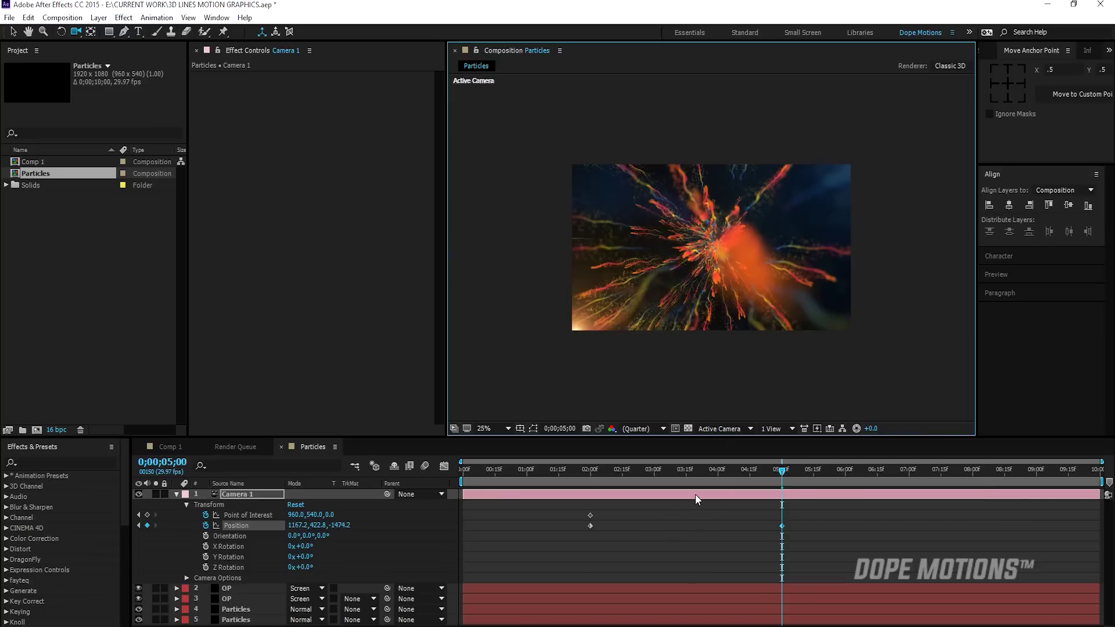
Step: Limit the work area to run from 2 to 5 seconds
key("n")
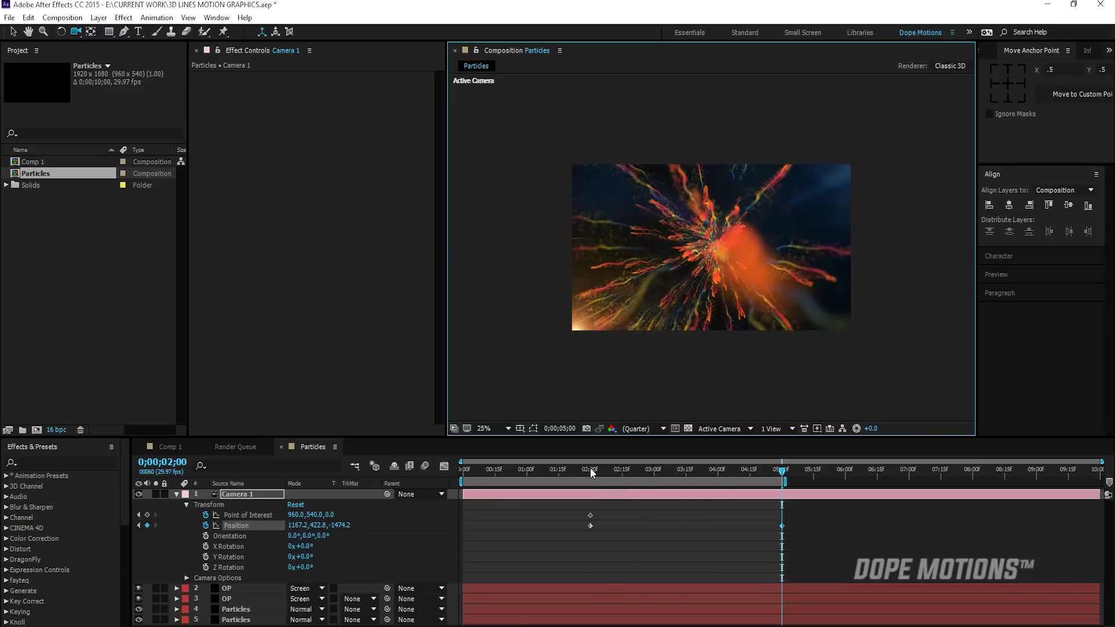
left_click(590, 468)
key("b")
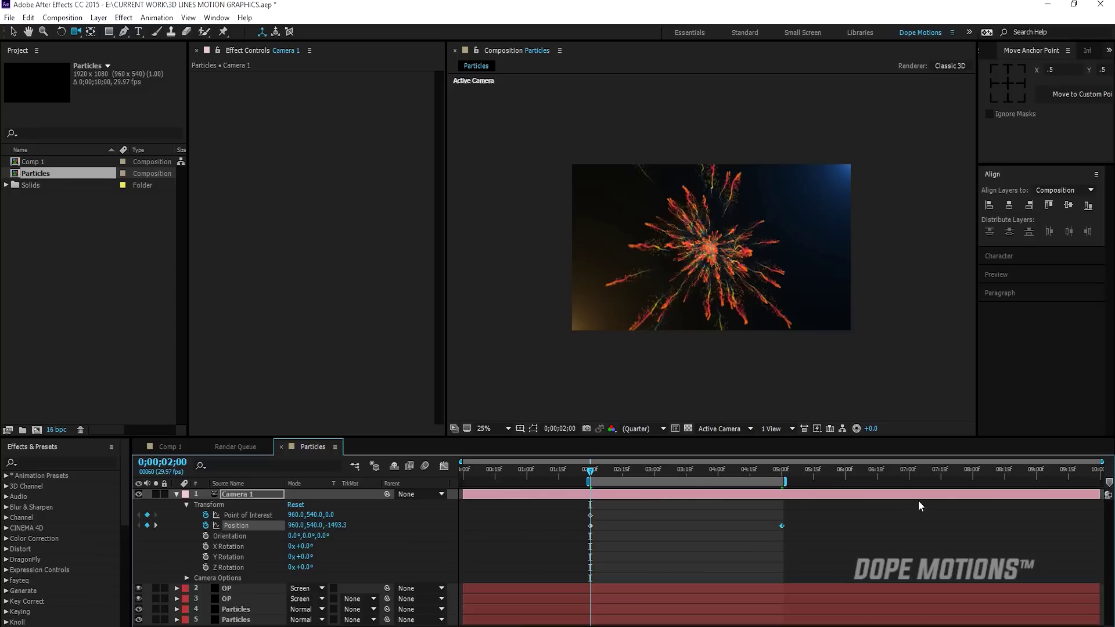
key("space")
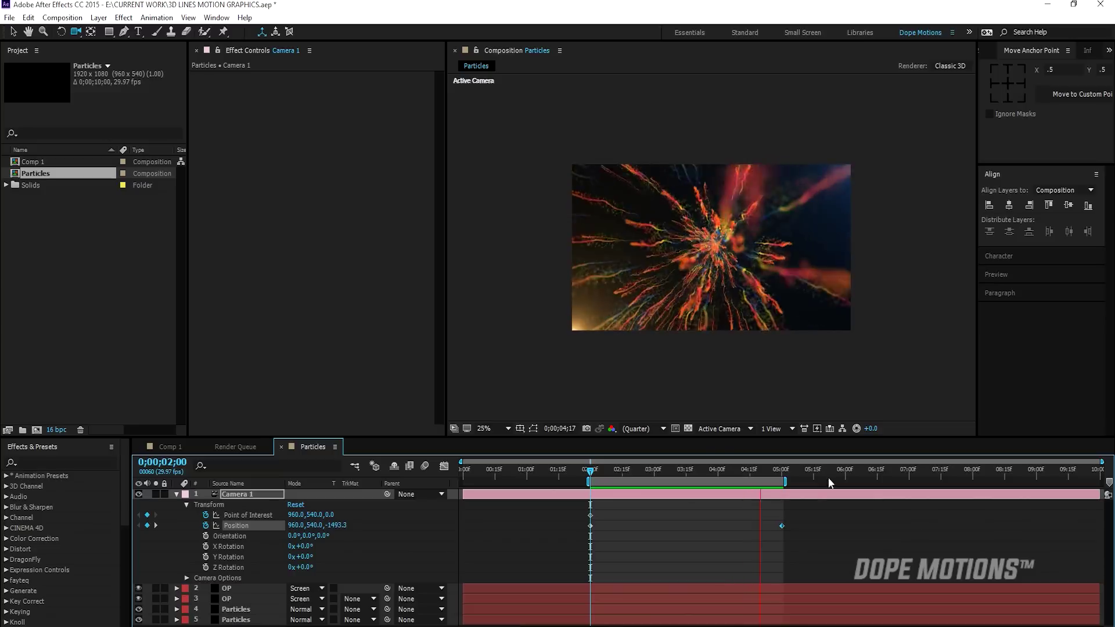
left_click(644, 467)
mouse_move(658, 471)
left_mouse_down()
mouse_move(745, 474)
mouse_move(641, 472)
mouse_move(784, 480)
mouse_move(674, 481)
left_mouse_up()
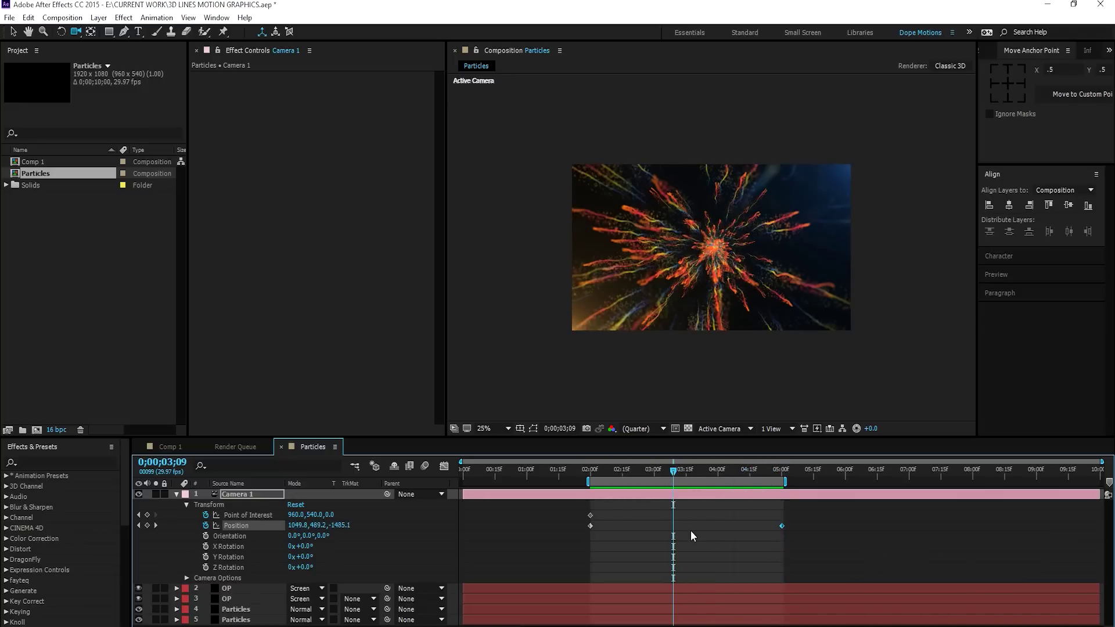